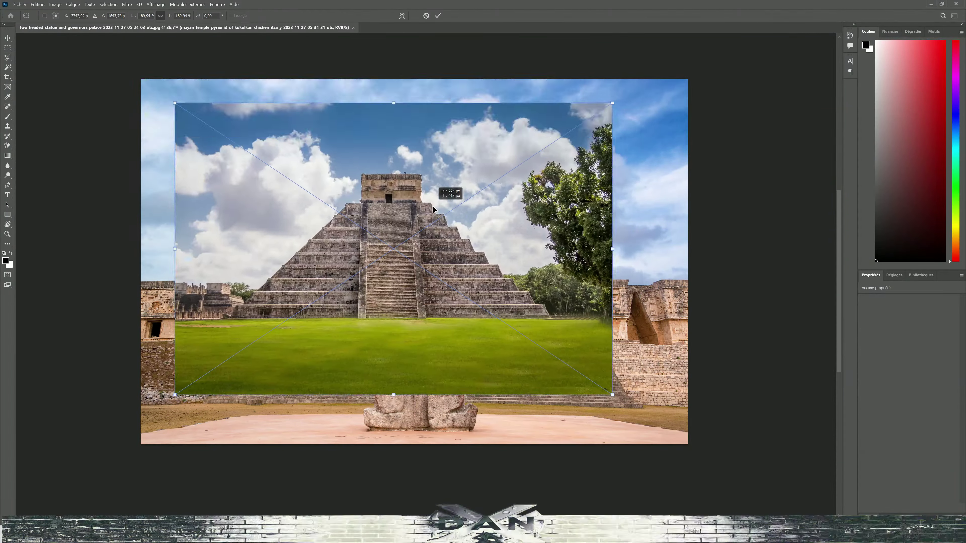
Step: Scale the pasted pyramid photo to fill the canvas and mask it to the traced outline
left_click_drag(413, 146, 414, 80)
key("Return")
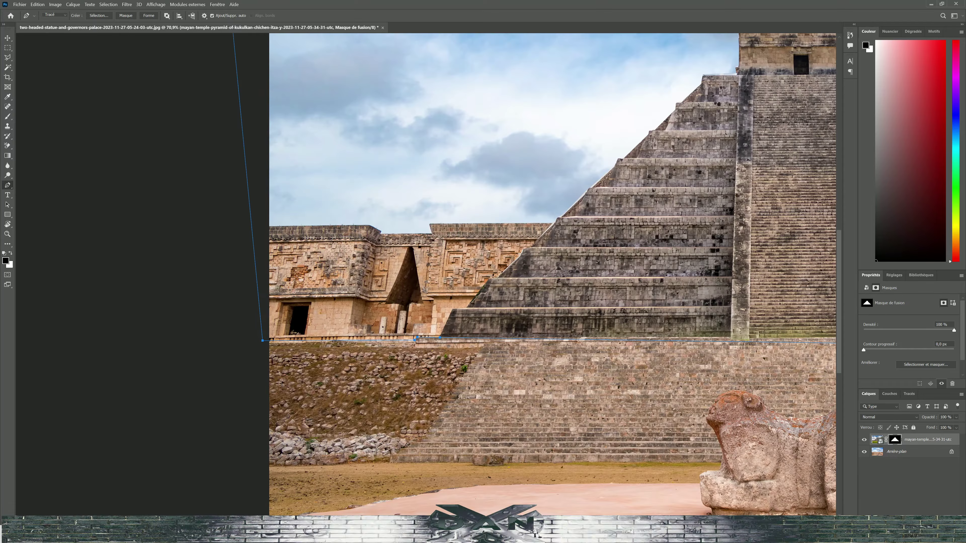
left_click(871, 454)
key("alt+bracketright")
Step: Unlock Arrière-plan into an editable layer and mask out the sky above the ruins
left_click(952, 452)
key("ctrl+0")
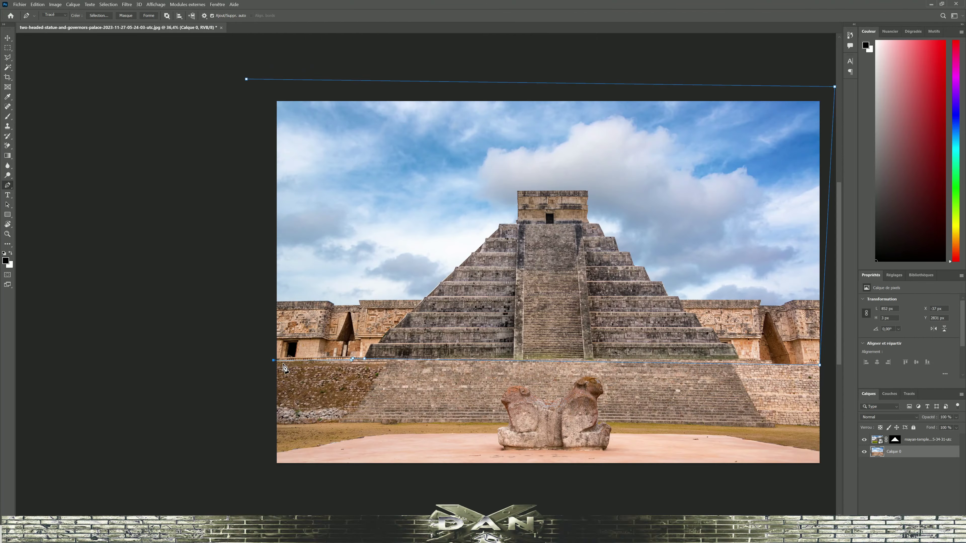
scroll(390, 331, "down", 2)
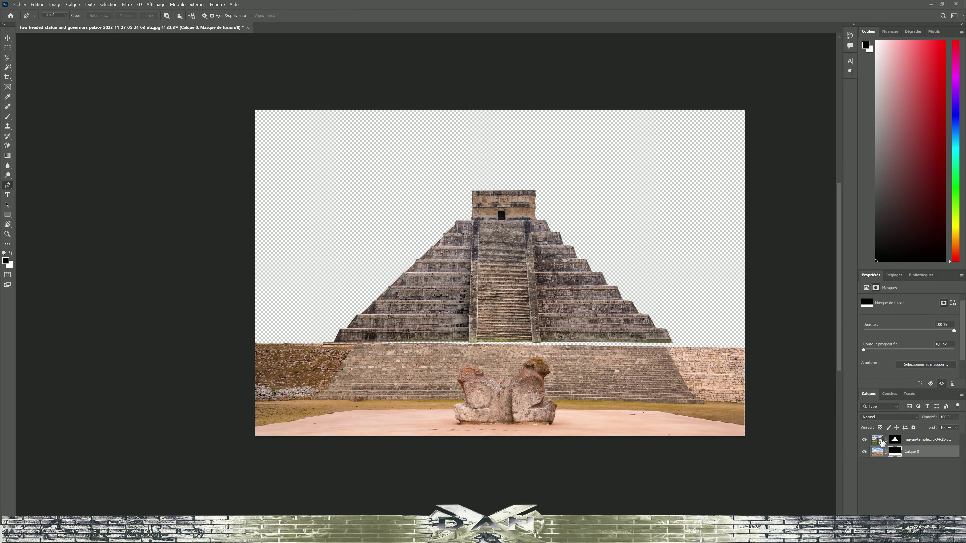
left_click(896, 442)
key("ctrl+t")
key("Return")
scroll(557, 288, "up", 2)
left_click(912, 451)
left_click(8, 185)
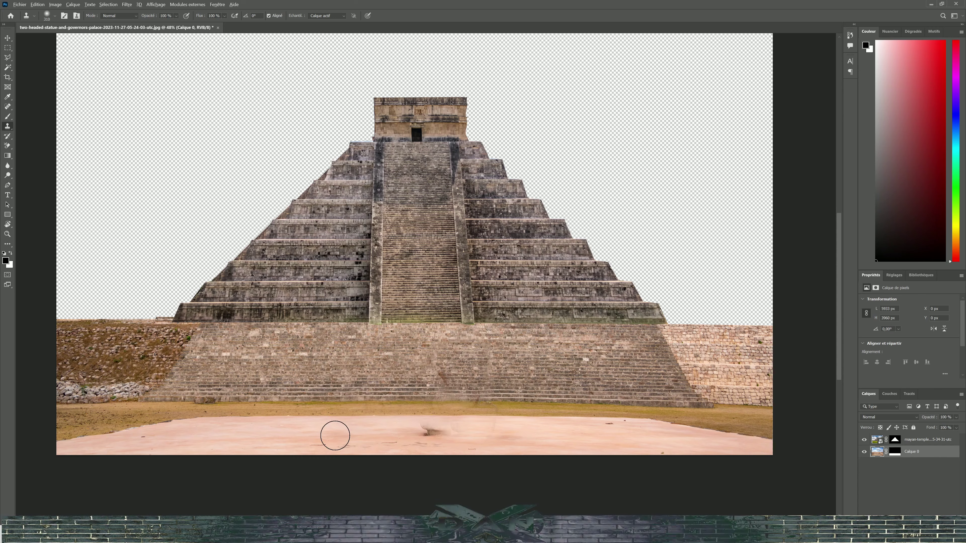
Step: Place the evening sky photo behind the temple and stretch sky into the empty top strip
scroll(618, 77, "down", 2)
left_click_drag(348, 304, 349, 304)
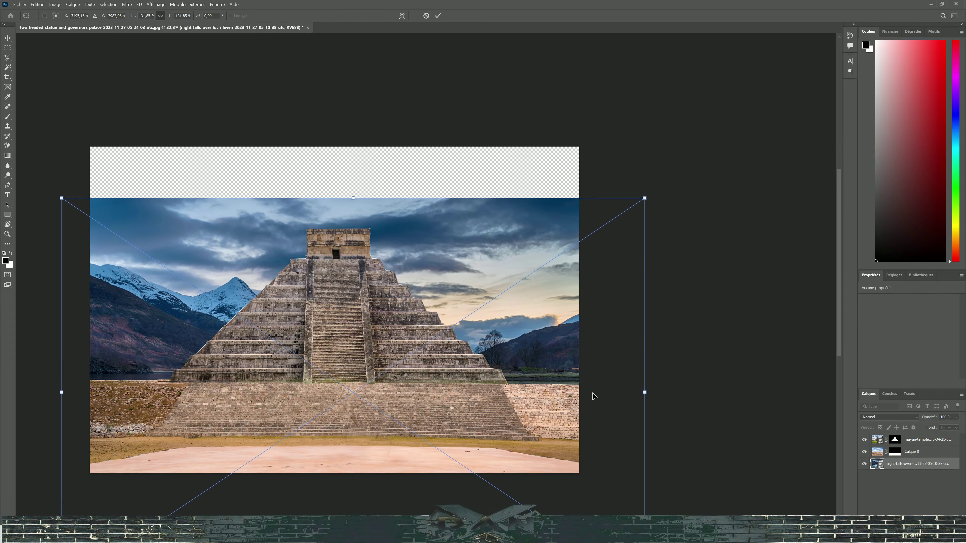
left_click(438, 15)
key("s")
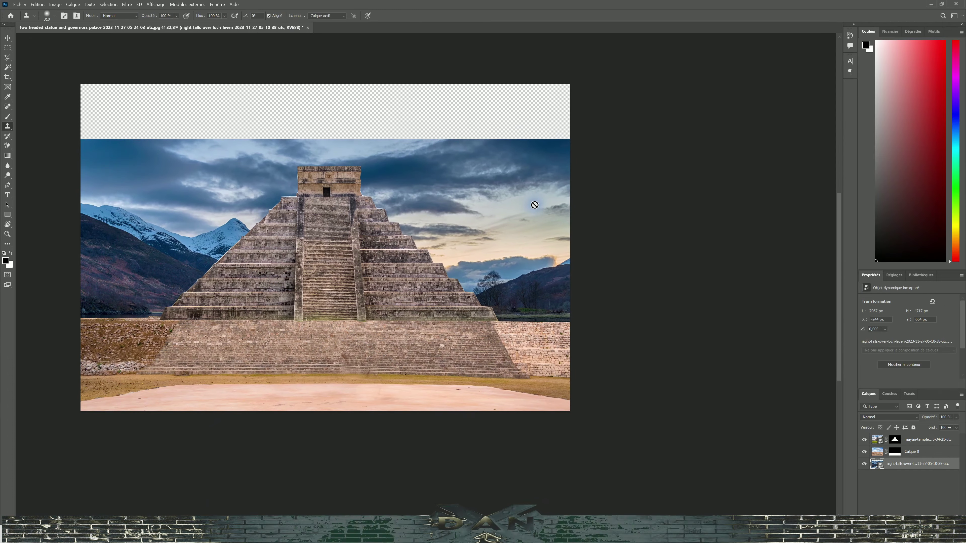
key("ctrl+j")
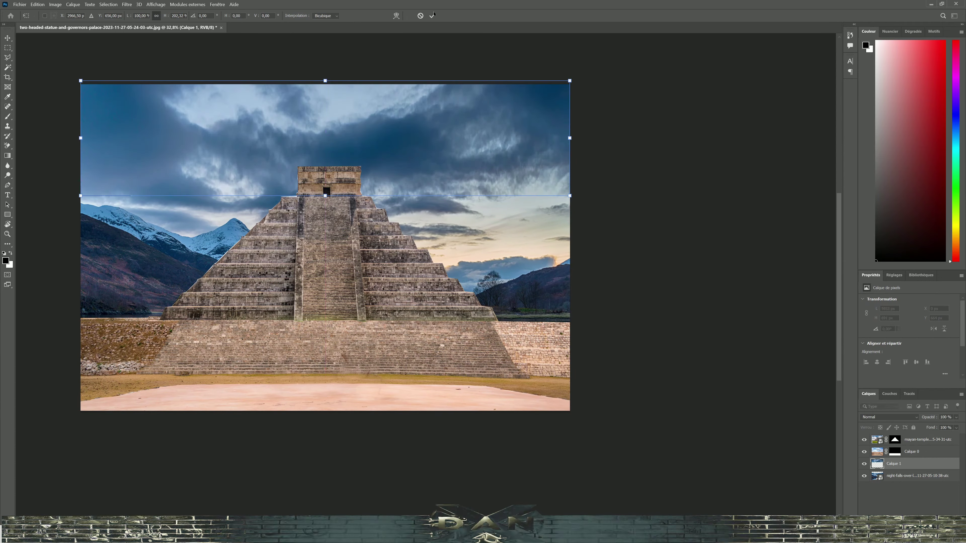
left_click_drag(428, 251, 434, 268)
scroll(550, 324, "down", 2)
Step: Stamp all visible layers into Calque 2, skew its bottom edge, hide it, and add an exposure layer
key("ctrl+shift+alt+e")
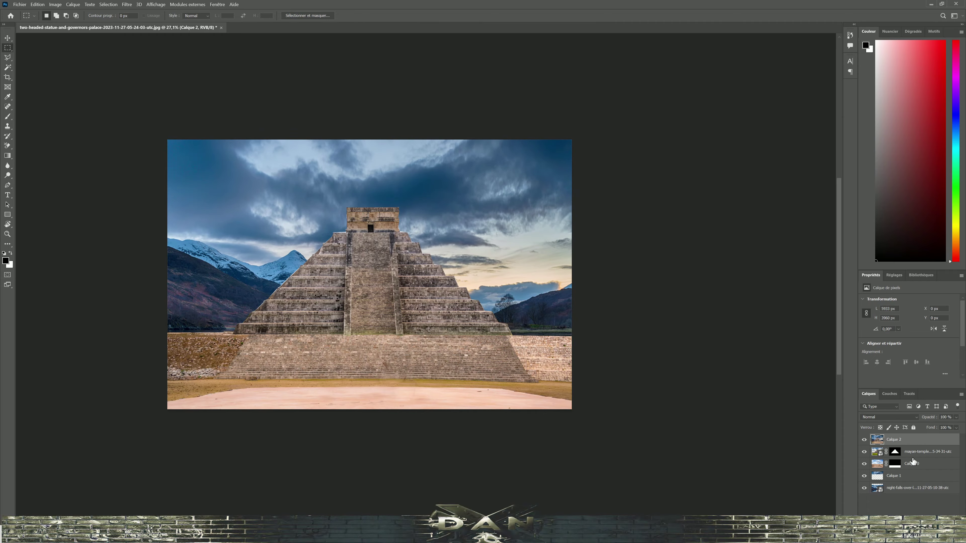
key("ctrl+t")
left_click_drag(369, 380, 373, 381)
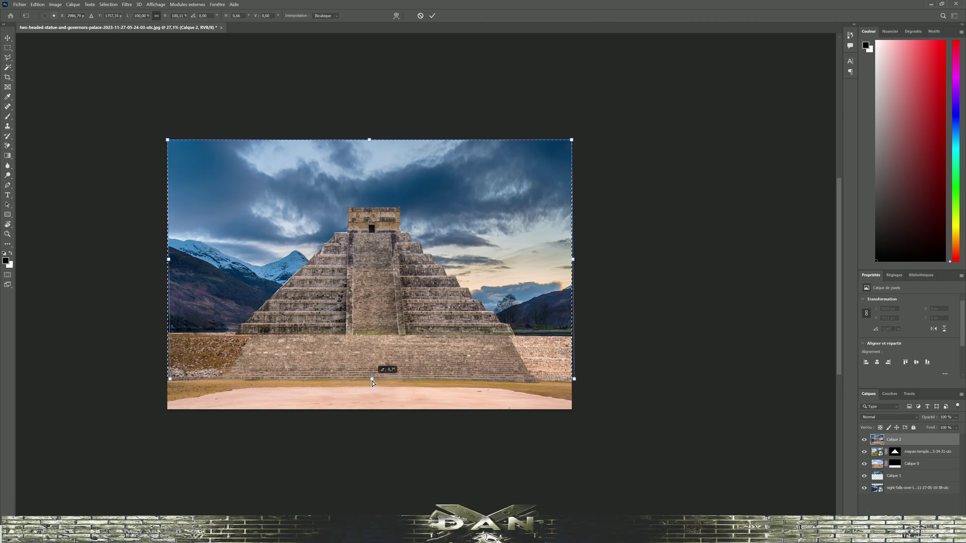
left_click(431, 16)
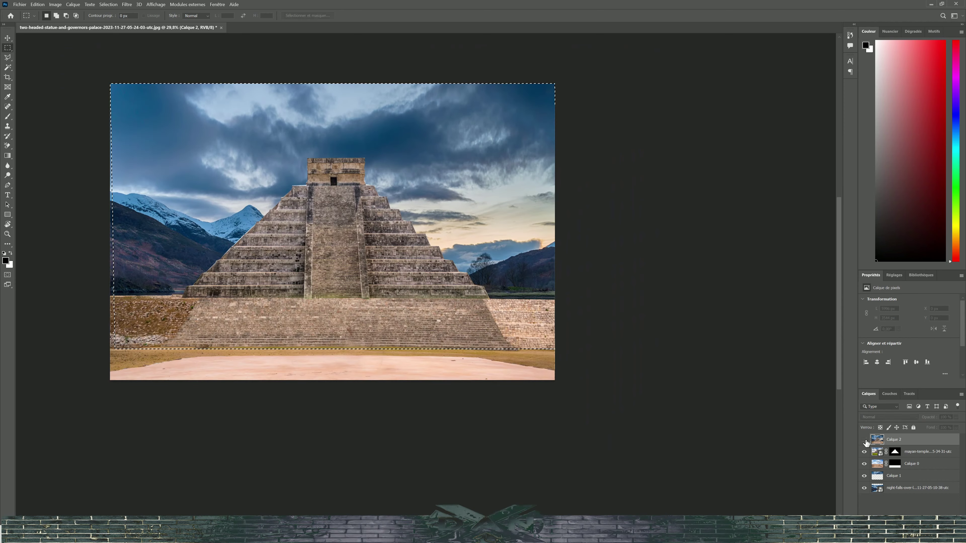
left_click(864, 440)
left_click(895, 416)
Step: Darken the scene with Exposure -1.89 and clip a copy of the adjustment to Calque 0
left_click_drag(909, 319, 896, 319)
left_click_drag(921, 451, 920, 482)
key("ctrl+alt+g")
left_click_drag(706, 441, 724, 444)
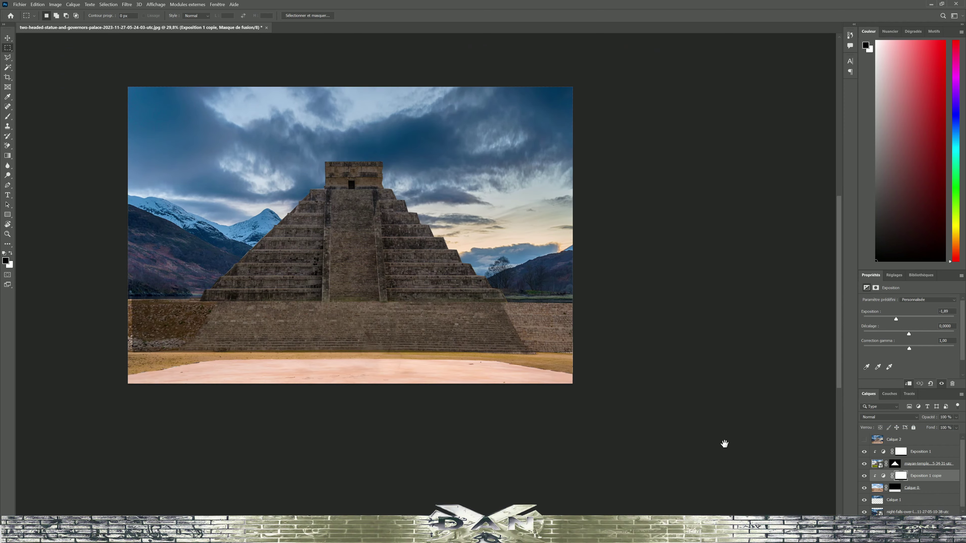
scroll(877, 443, "down", 1)
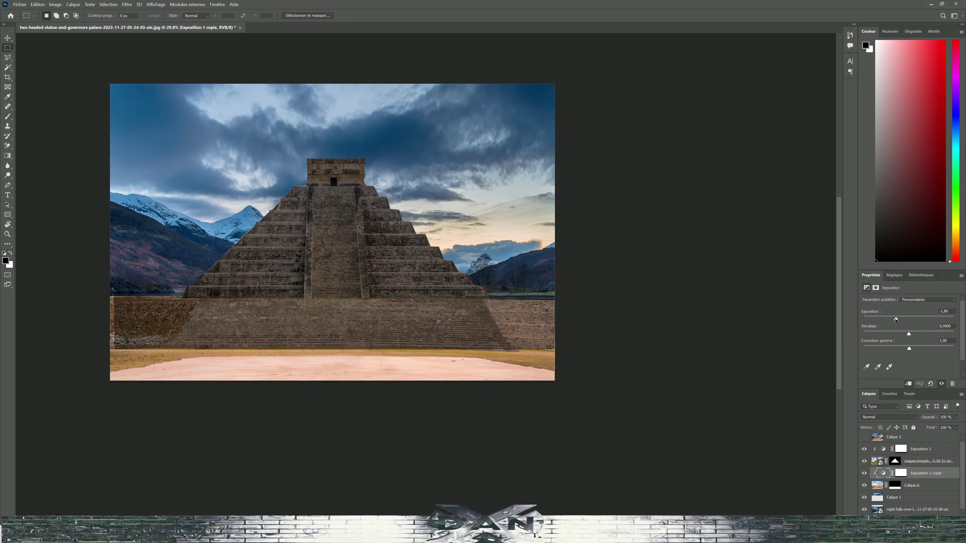
left_click(877, 485)
Step: Paint the exposure copy's mask with the Brush tool
key("b")
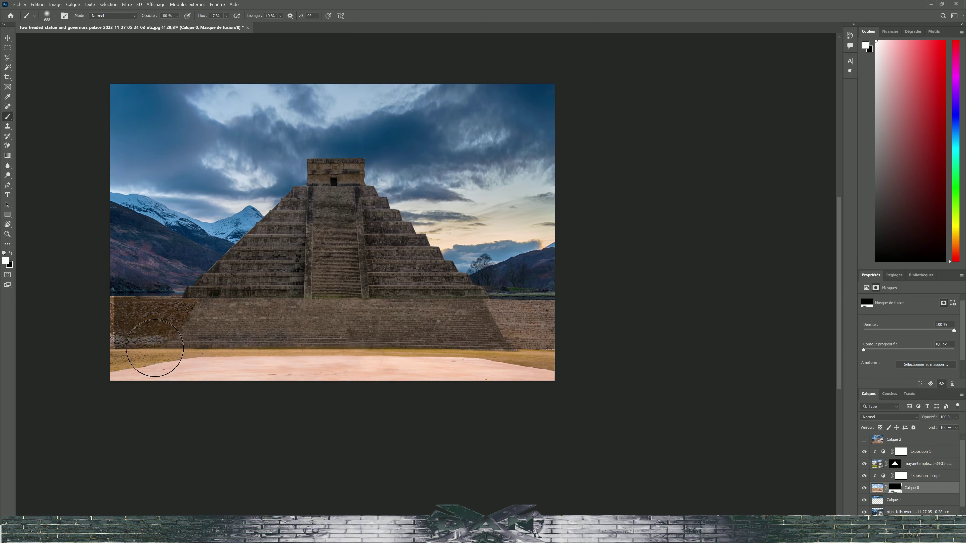
scroll(887, 453, "down", 1)
left_click(901, 463)
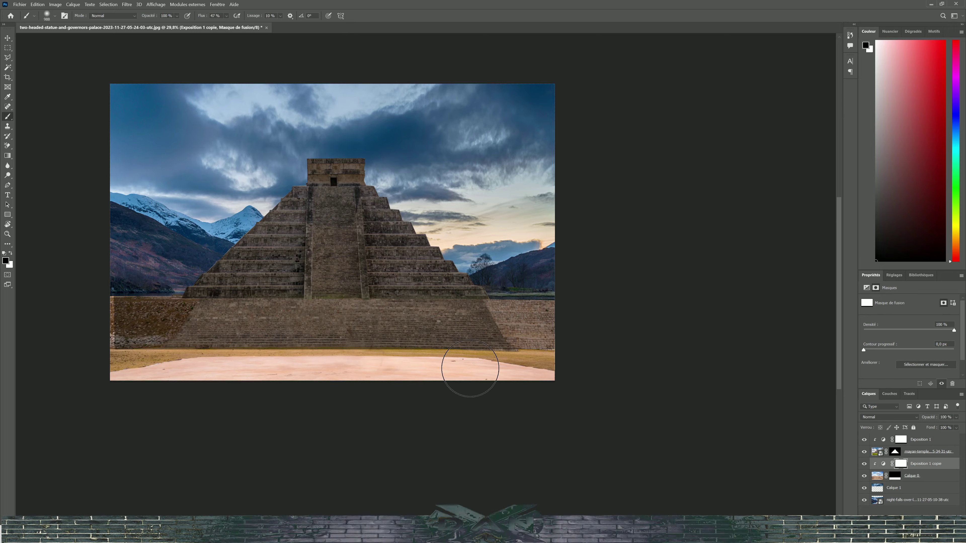
key("x")
scroll(466, 334, "up", 2)
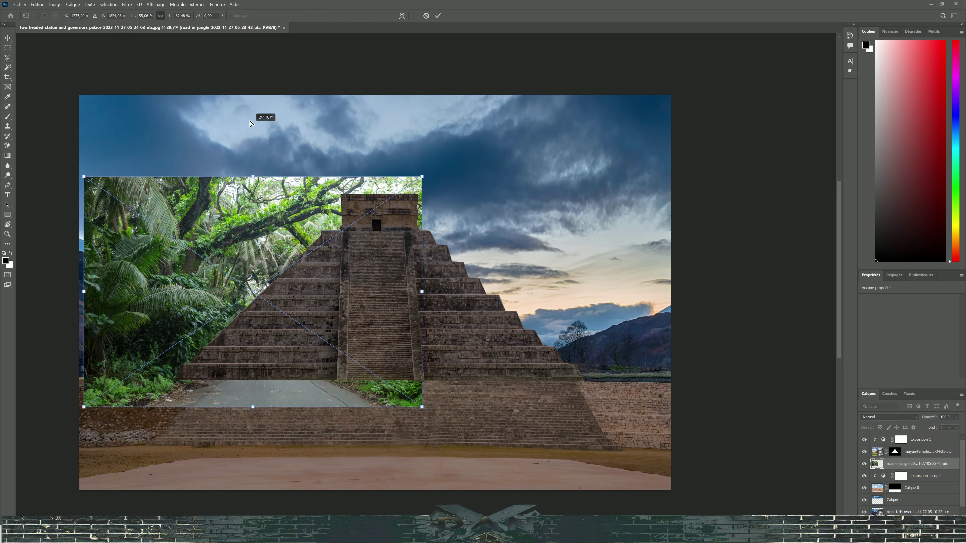
Step: Place the jungle road photo over the left half of the scene
left_click_drag(418, 282, 325, 276)
left_click(437, 16)
key("ctrl+shift+bracketright")
right_click(8, 57)
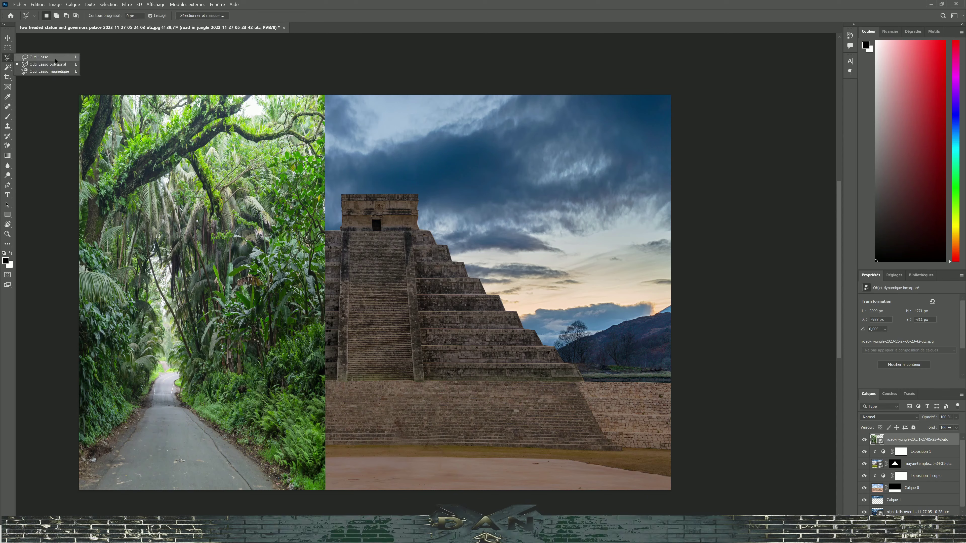
Step: Mask the jungle photo to the lasso selection and reshape the mask
left_click(920, 531)
key("ctrl+t")
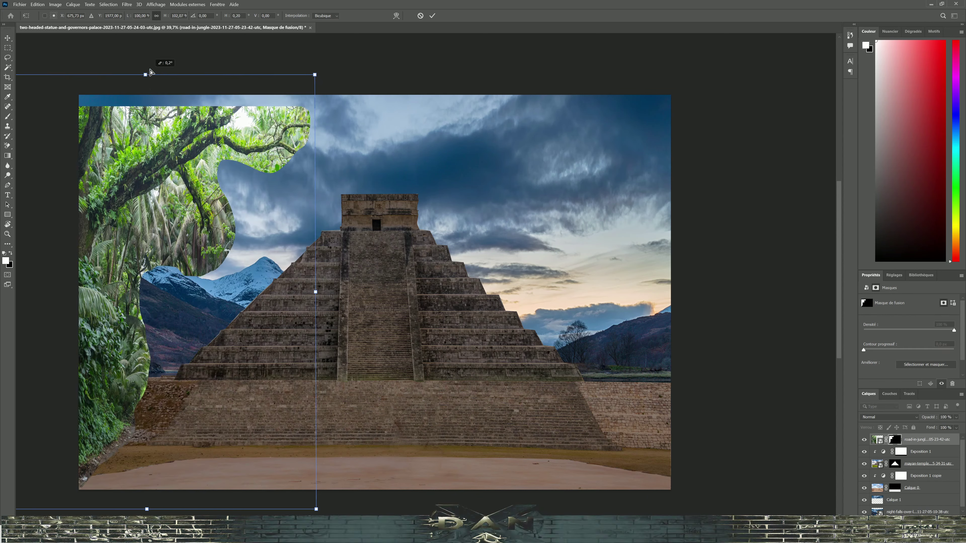
left_click_drag(336, 279, 334, 292)
double_click(377, 162)
key("b")
key("x")
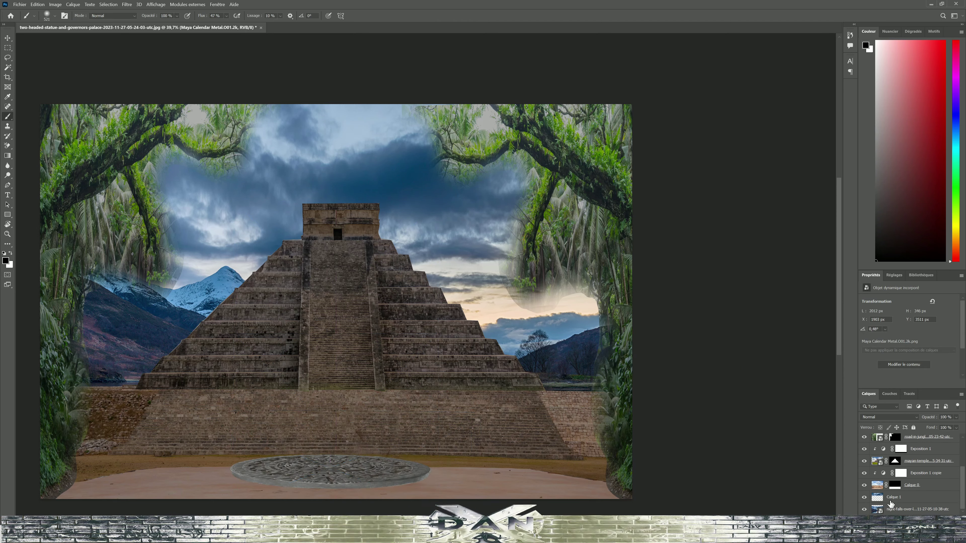
Step: Squash and lower the pyramid layer, then distort a corner of the pink sand strip
mouse_move(349, 434)
left_mouse_down()
mouse_move(350, 403)
mouse_move(357, 422)
left_mouse_up()
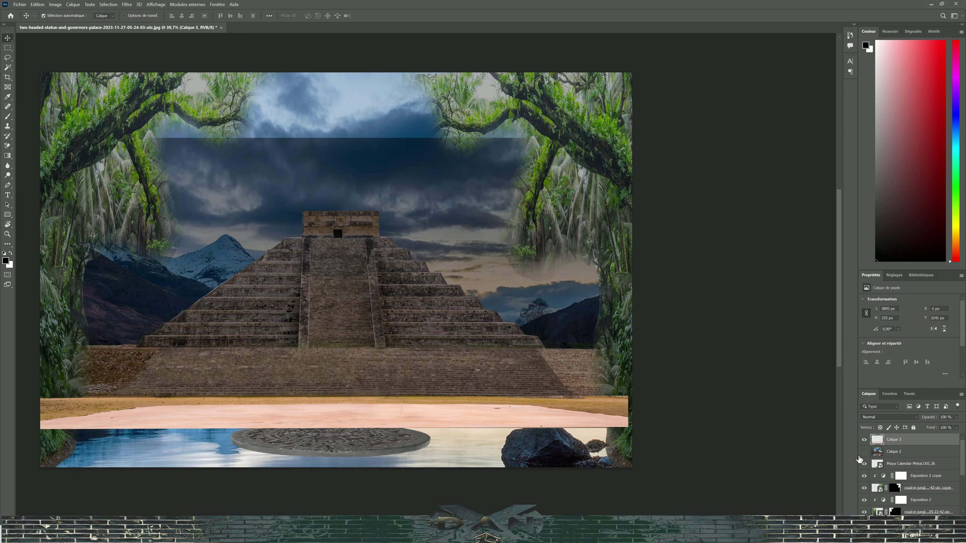
key("ctrl+t")
right_click(359, 441)
left_click(377, 292)
left_click_drag(625, 455, 671, 510)
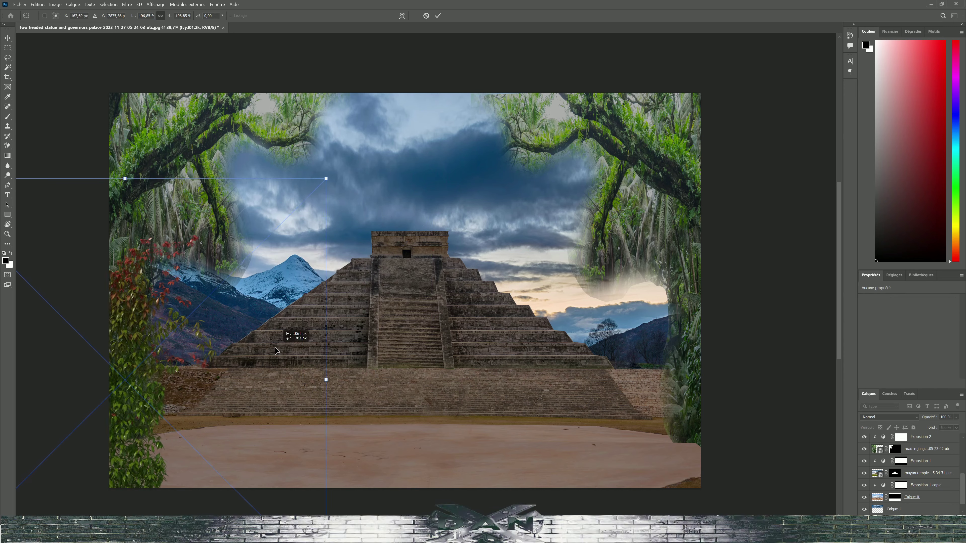
Step: Position the ivy along the left edge and place a copy on the right side
left_click_drag(282, 201, 277, 222)
key("Return")
key("ctrl+j")
key("ctrl+t")
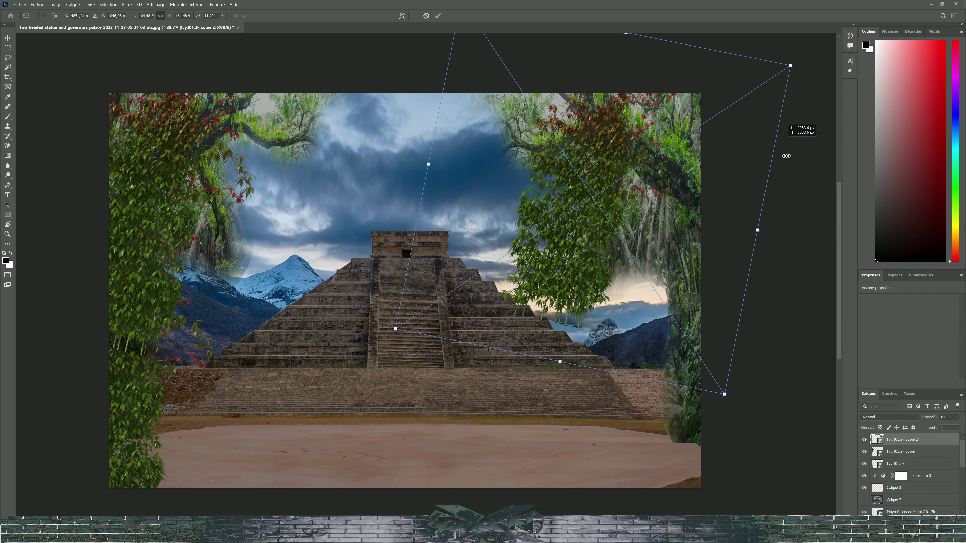
key("Return")
mouse_move(658, 159)
left_mouse_down()
mouse_move(692, 317)
mouse_move(643, 366)
left_mouse_up()
Step: Group the four ivy layers and darken them with a clipped Exposure adjustment
left_click(895, 476, "shift")
right_click(896, 475)
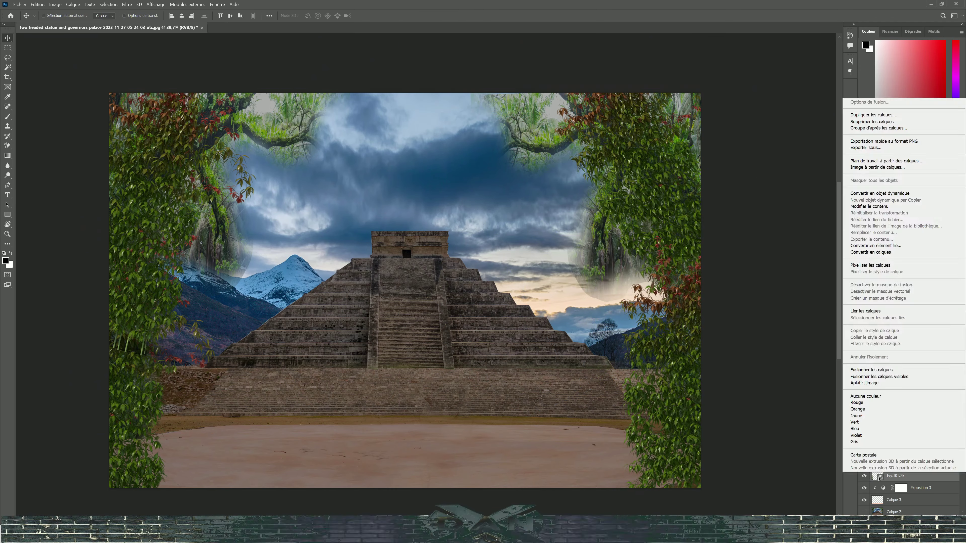
left_click(874, 173)
left_click(918, 512)
left_click(886, 403)
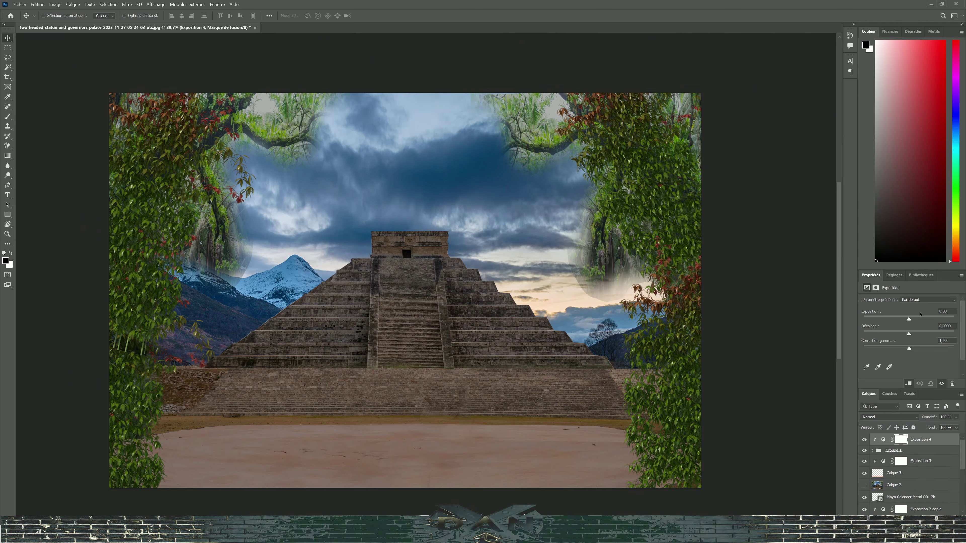
left_click_drag(909, 319, 881, 319)
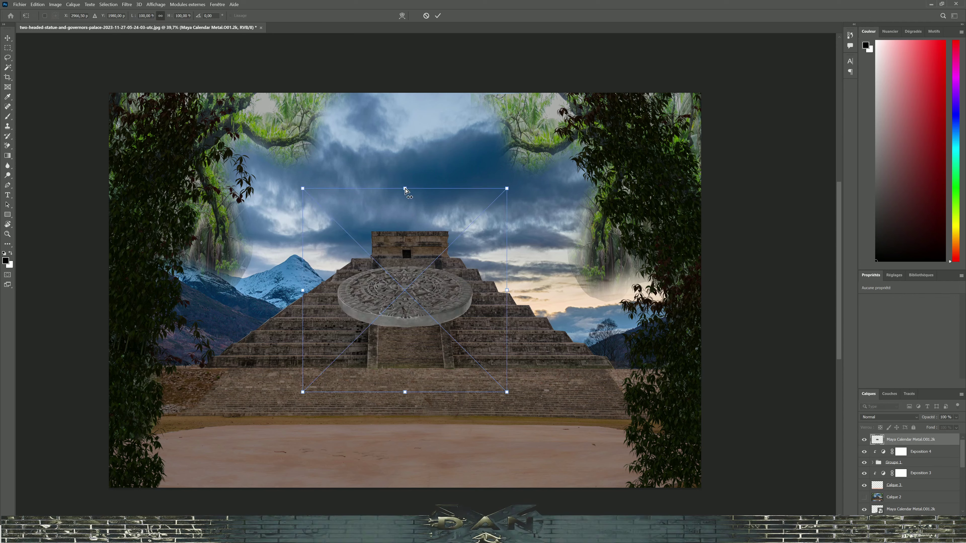
Step: Place the stone calendar on the plaza, Mayan statues on both sides, and torches by the stairs
left_click_drag(544, 441, 515, 442)
key("Return")
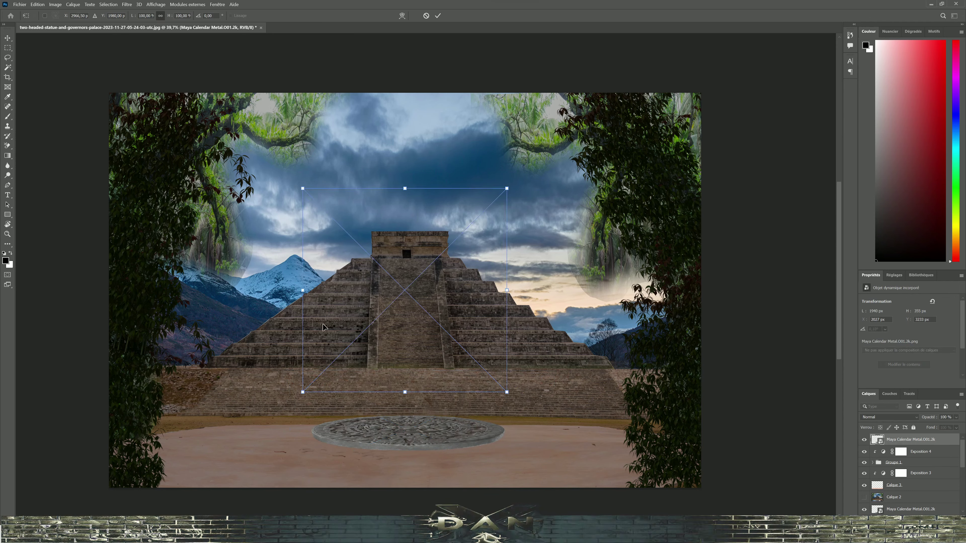
mouse_move(267, 428)
left_mouse_down()
mouse_move(246, 413)
mouse_move(228, 438)
mouse_move(582, 441)
mouse_move(590, 457)
left_mouse_up()
key("Return")
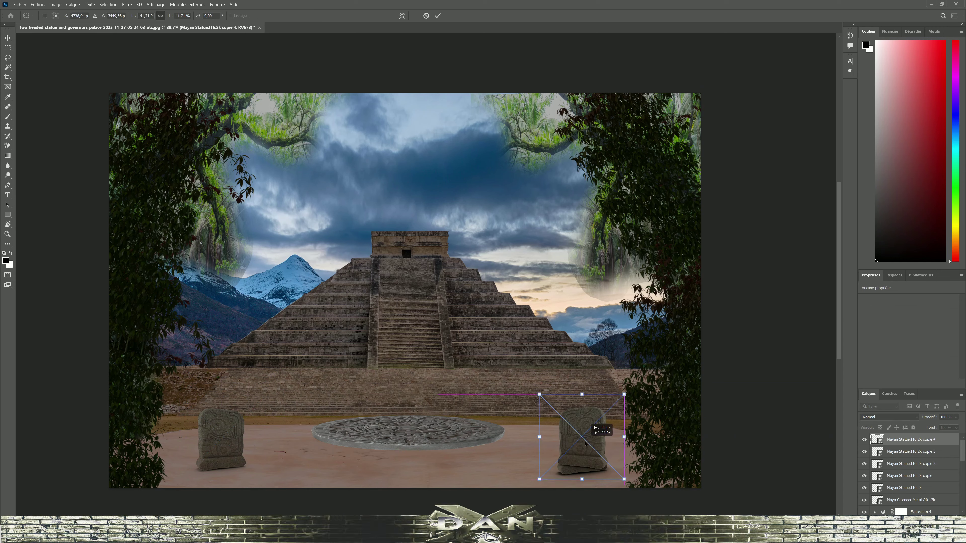
key("Delete")
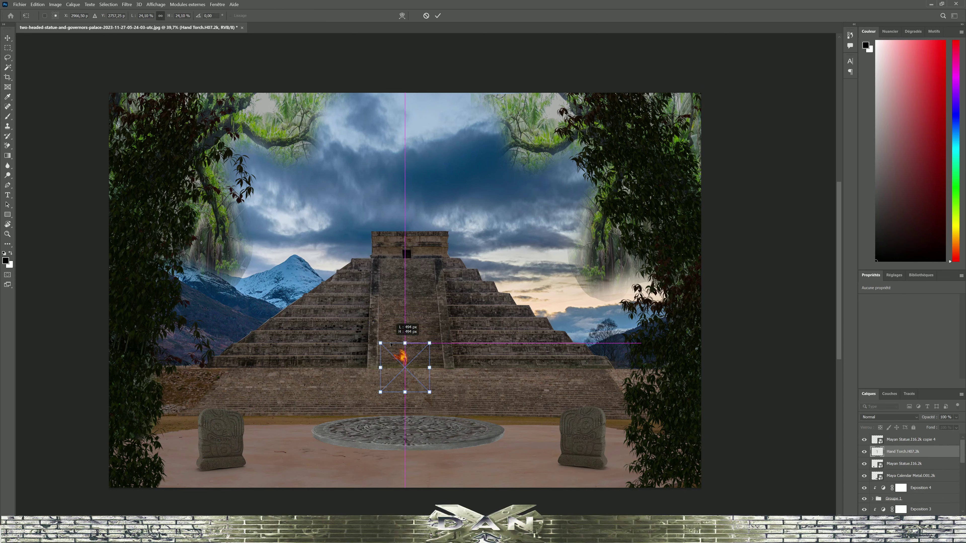
key("Return")
left_click_drag(370, 288, 442, 288)
mouse_move(370, 315)
left_mouse_down()
mouse_move(441, 315)
mouse_move(451, 347)
left_mouse_up()
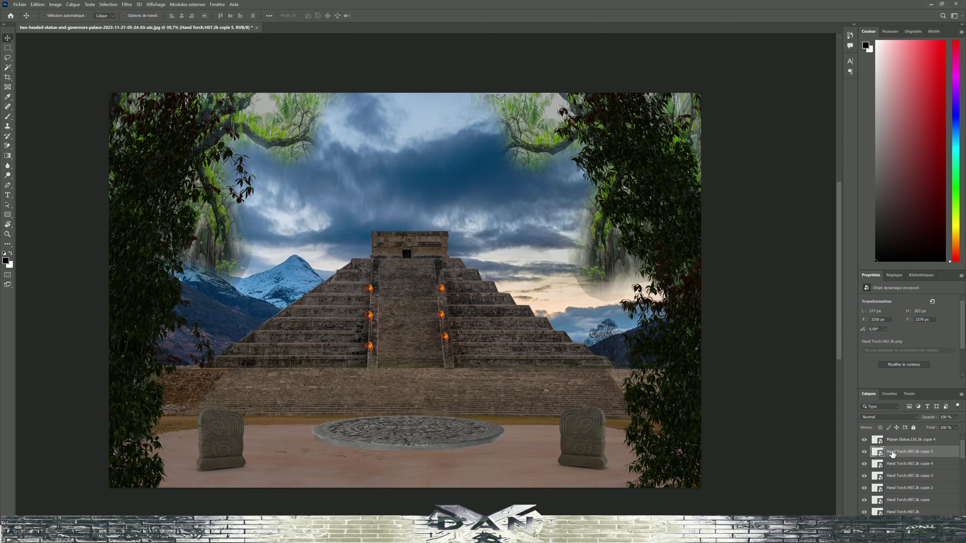
Step: Apply a darker, bluer Camera Raw grade, then head for the export options
left_click(127, 4)
left_click(153, 46)
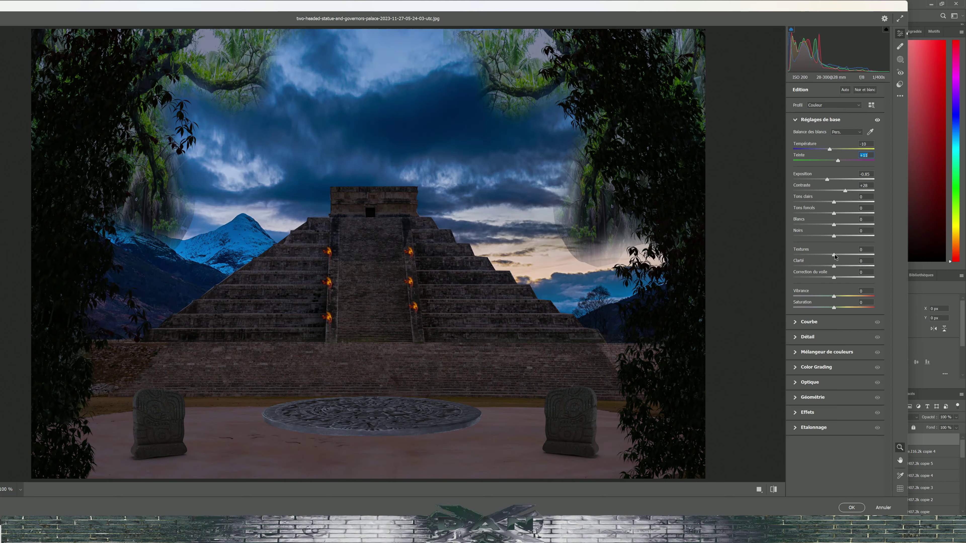
left_click(852, 508)
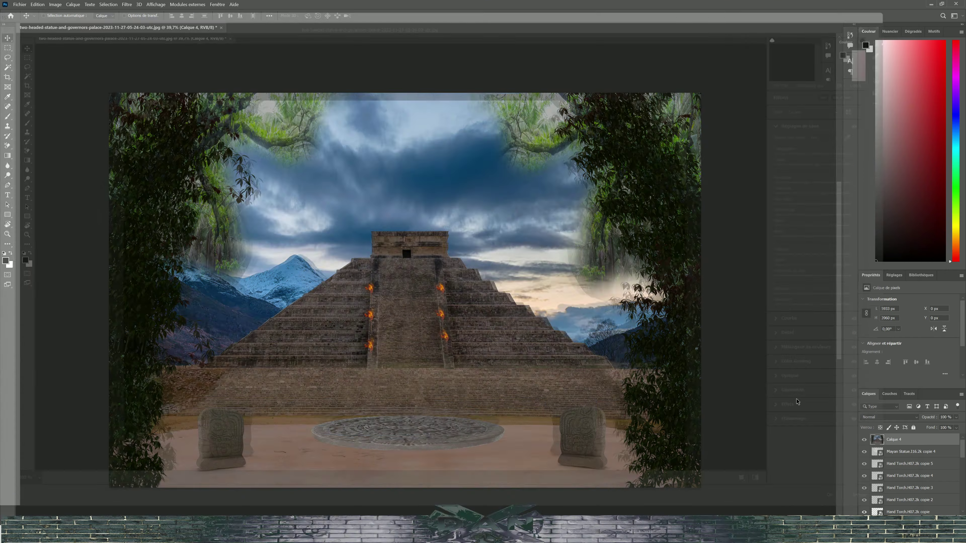
left_click(19, 4)
left_click(34, 124)
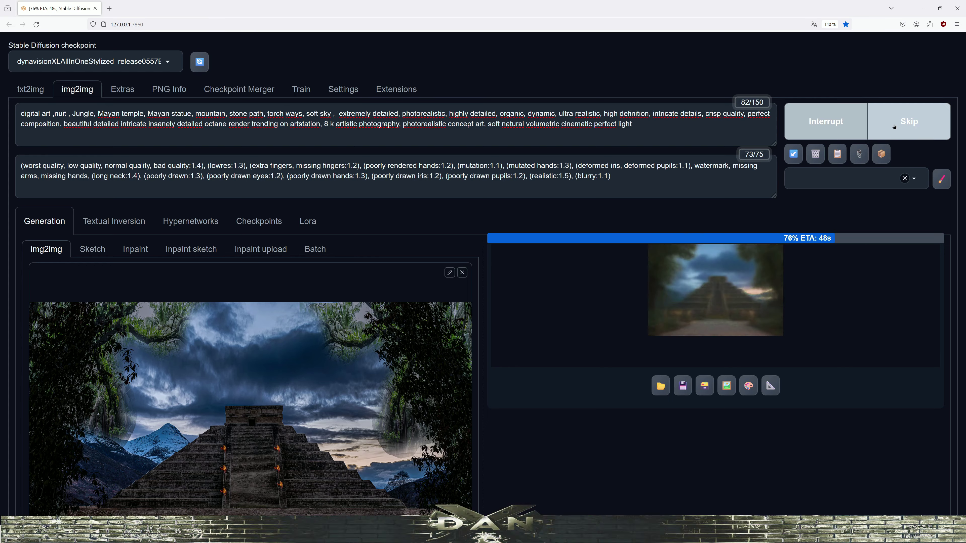
Step: View the finished img2img temple result full-size and step to the next variation
left_click(715, 301)
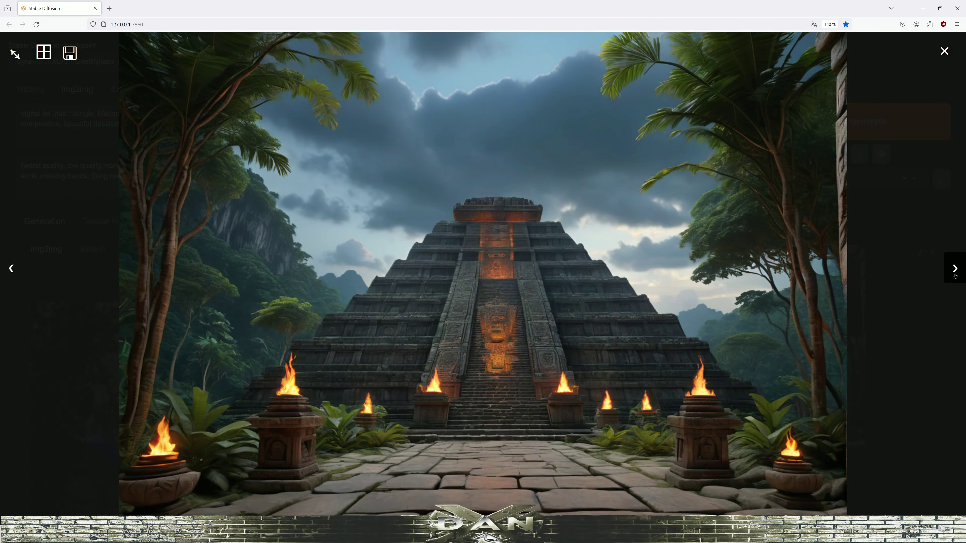
left_click(954, 268)
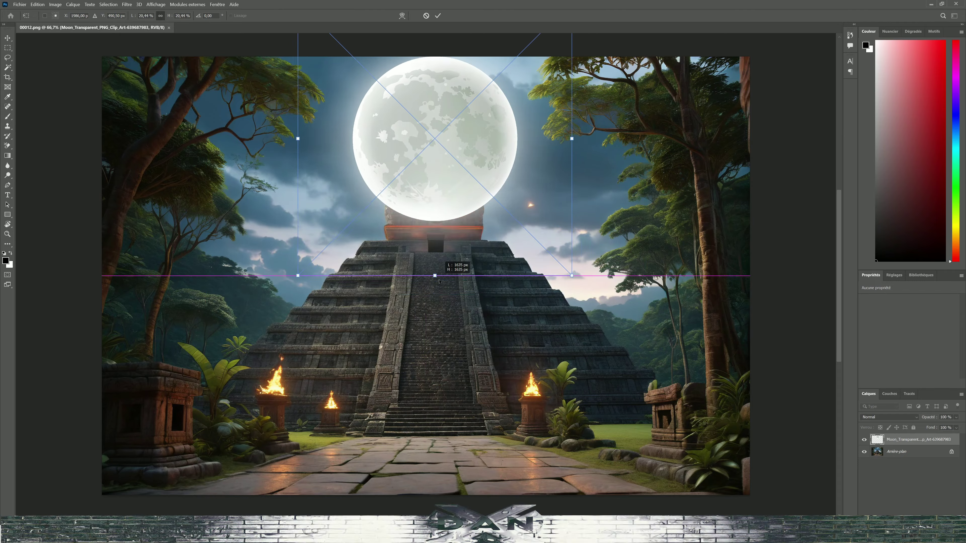
Step: Resize the moon and position it behind the pyramid's summit
left_click_drag(438, 236, 440, 295)
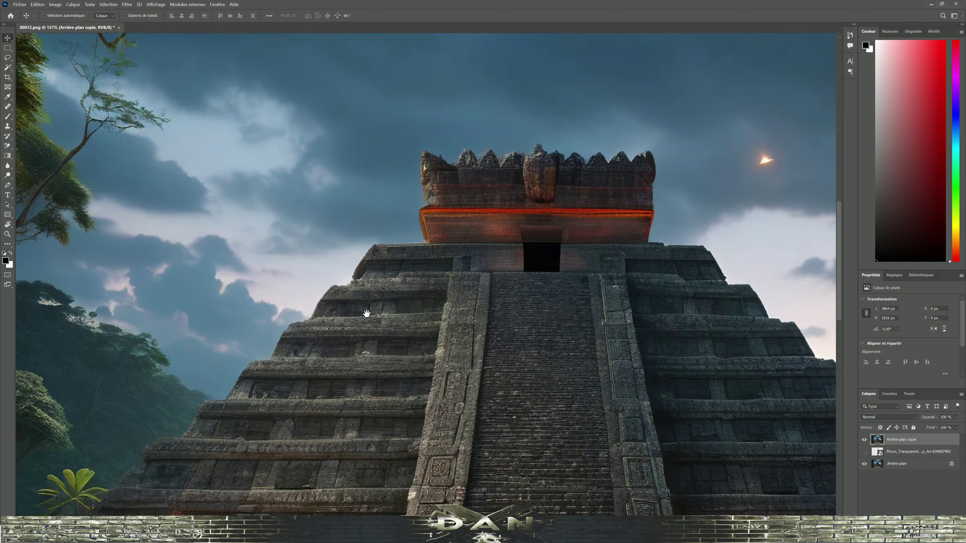
left_click_drag(366, 313, 352, 351)
key("p")
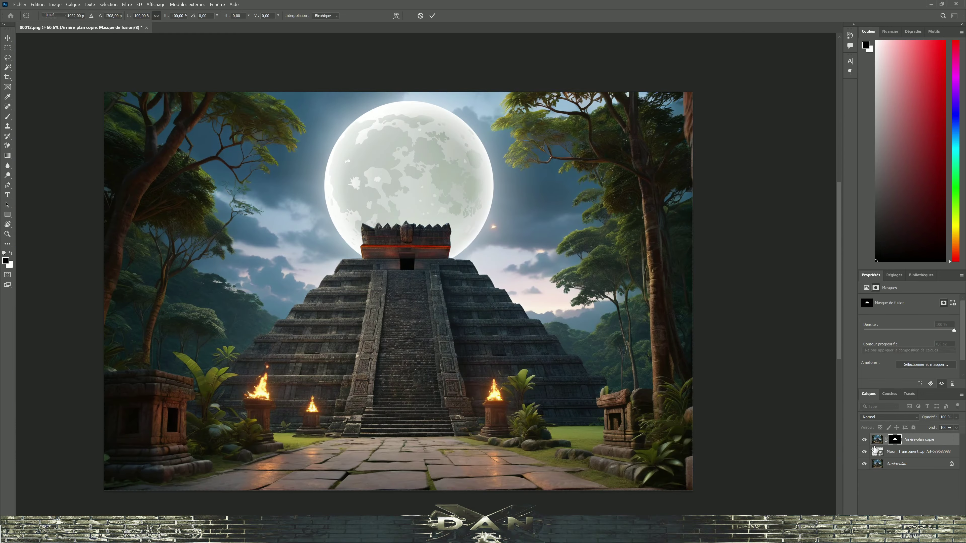
left_click_drag(636, 191, 582, 182)
key("Return")
Step: Blend the moon's dark areas into the night sky with Blend If sliders
key("p")
mouse_move(666, 285)
left_mouse_down()
mouse_move(650, 284)
mouse_move(667, 300)
left_mouse_up()
left_click_drag(534, 371, 477, 338)
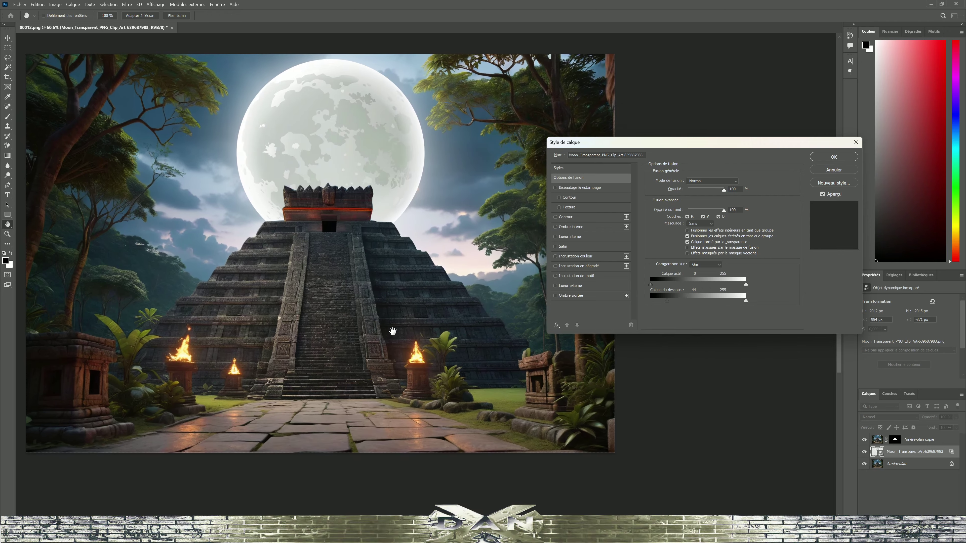
left_click(834, 157)
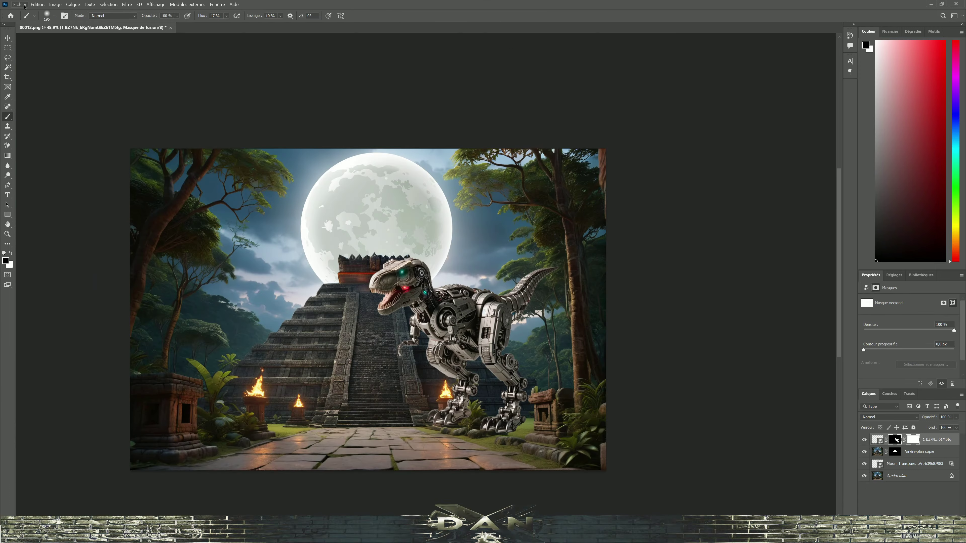
Step: Remove the T-rex's vector mask, Puppet Warp its head upward, and shift it right
right_click(913, 440)
left_click(886, 460)
left_click(37, 4)
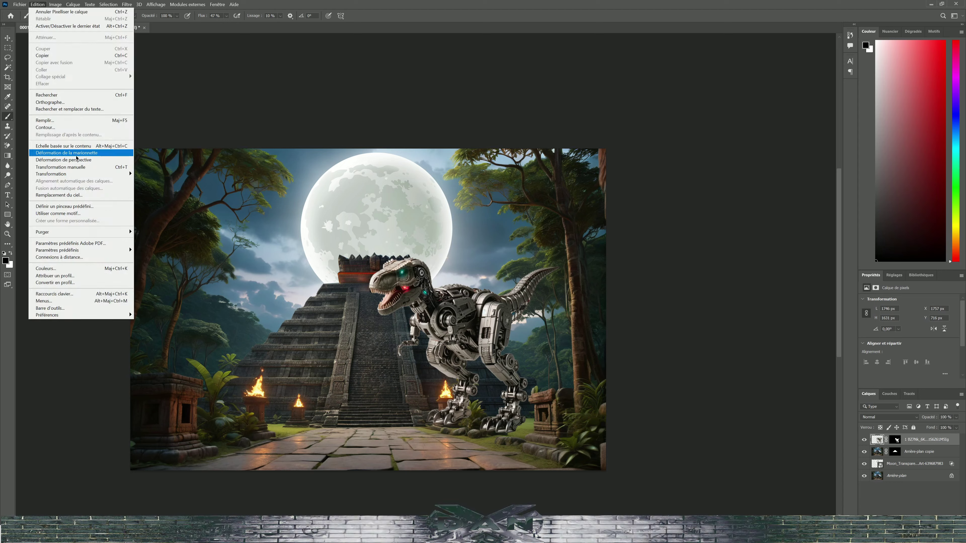
left_click(69, 157)
left_click(509, 418)
left_click_drag(395, 286, 406, 268)
left_click_drag(434, 305, 447, 291)
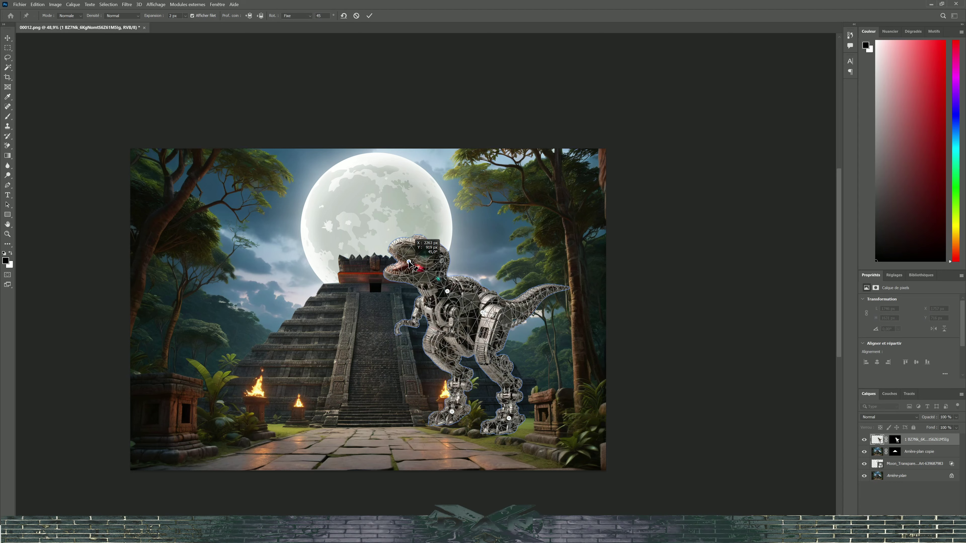
left_click(369, 16)
left_click_drag(448, 409, 496, 414)
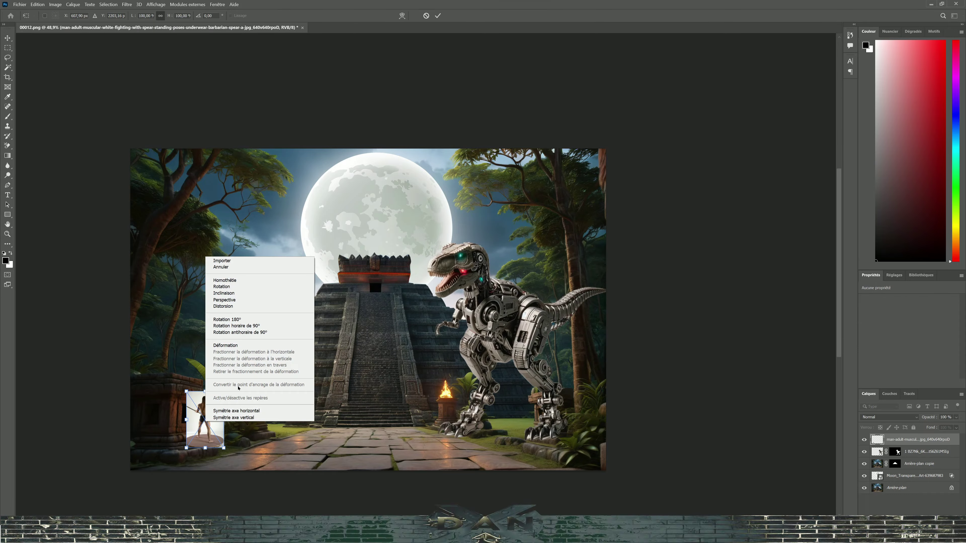
Step: Enlarge the warrior, place it at the lower left, then hide both figures
left_click_drag(215, 415, 209, 398)
left_click_drag(308, 355, 239, 416)
key("Return")
key("ctrl+comma")
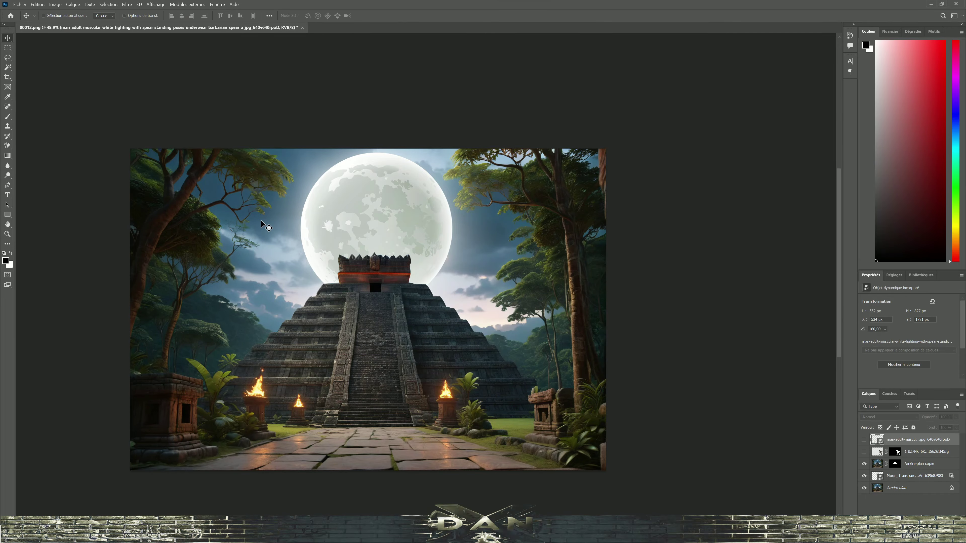
left_click(896, 463, "ctrl")
scroll(419, 267, "up", 3)
Step: Load the pyramid selection and add an Exposure adjustment layer from it
left_click(877, 488)
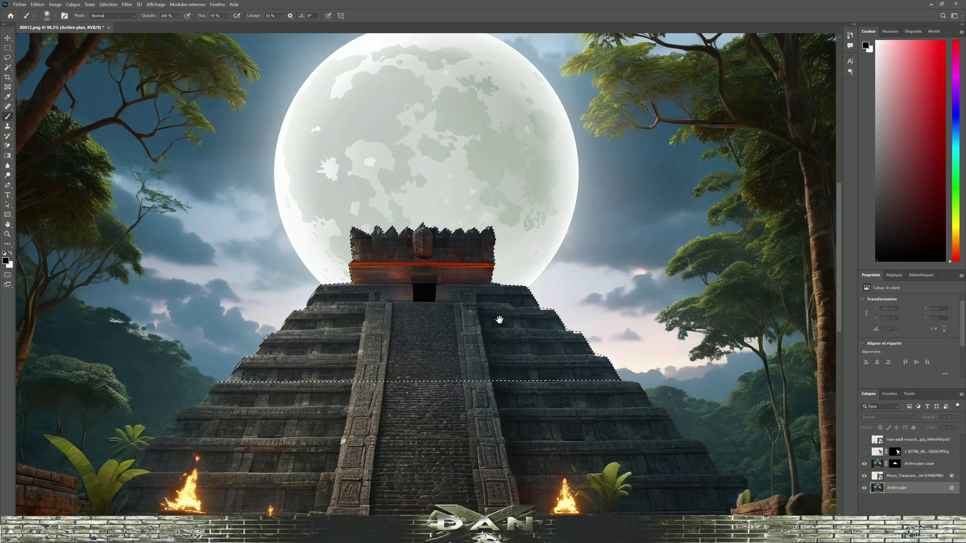
scroll(496, 319, "up", 3)
key("b")
left_click(919, 531)
left_click(901, 426)
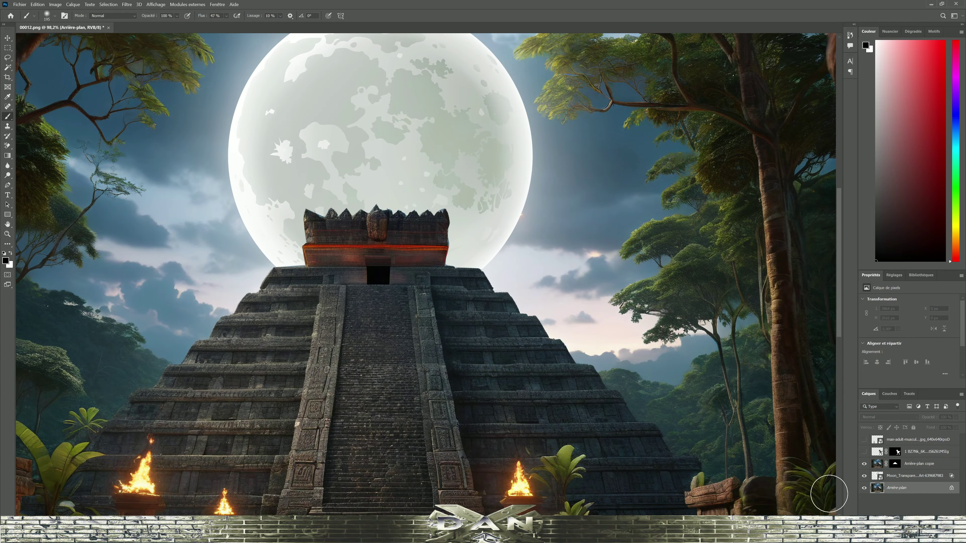
Step: Move Exposition 1 above Arrière-plan copie and place the Maya calendar disc on the floor
scroll(393, 227, "up", 5)
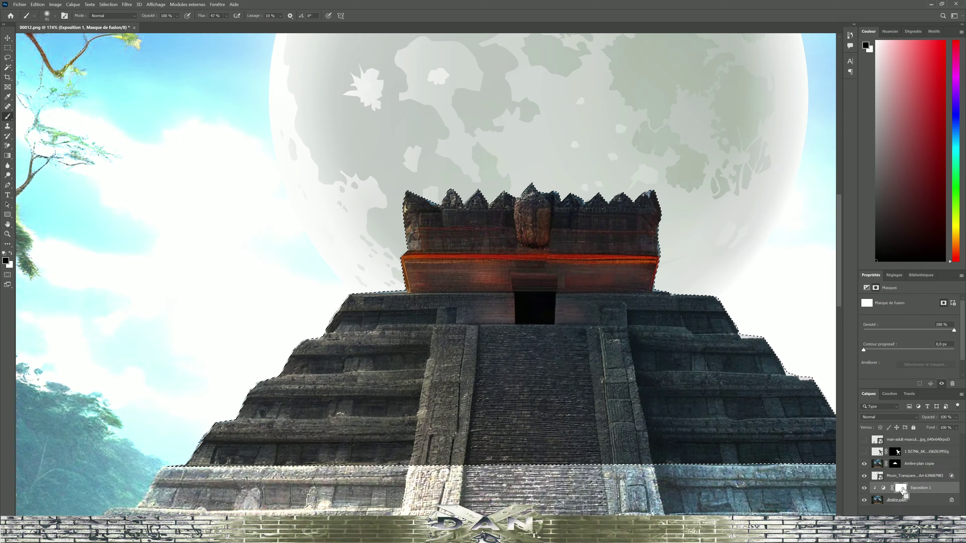
scroll(426, 266, "down", 4)
left_click(901, 489)
left_click_drag(901, 490, 902, 467)
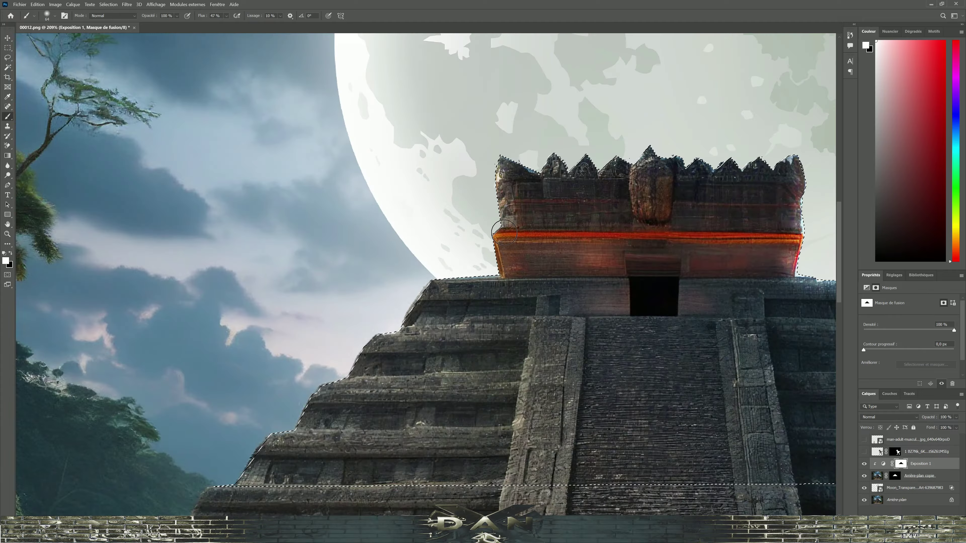
scroll(370, 378, "down", 5)
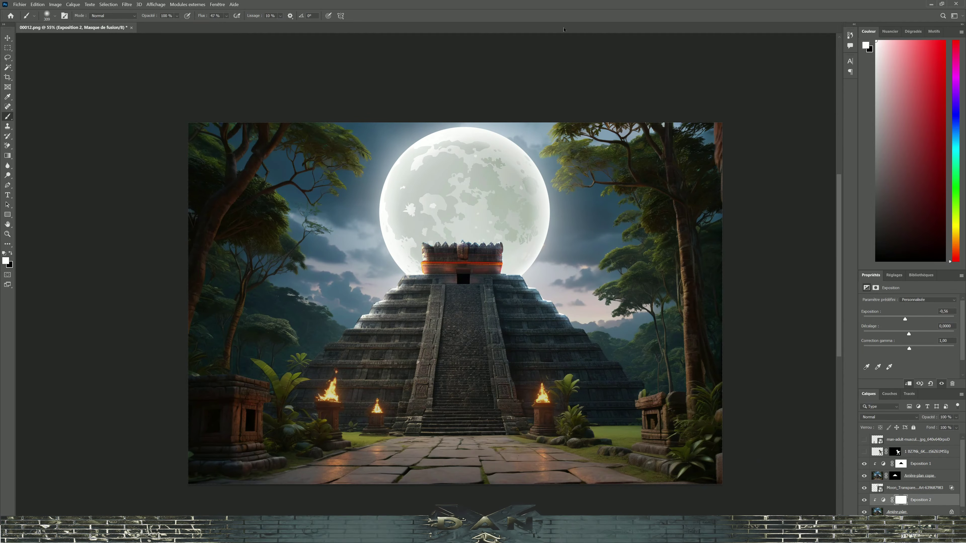
left_click_drag(499, 367, 506, 447)
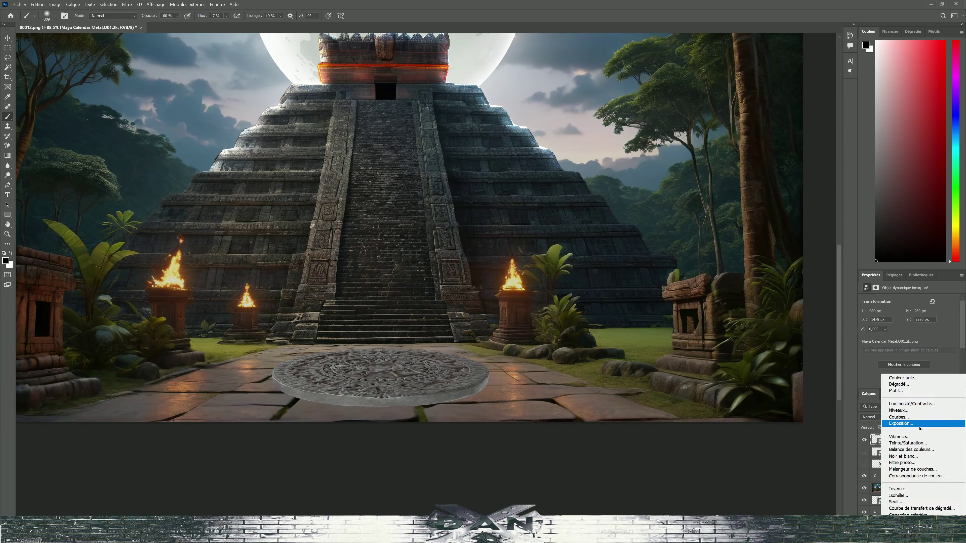
Step: Darken the calendar with Exposure -1.56, placing Exposition 3 above the calendar layer
left_click(901, 424)
left_click_drag(909, 319, 898, 319)
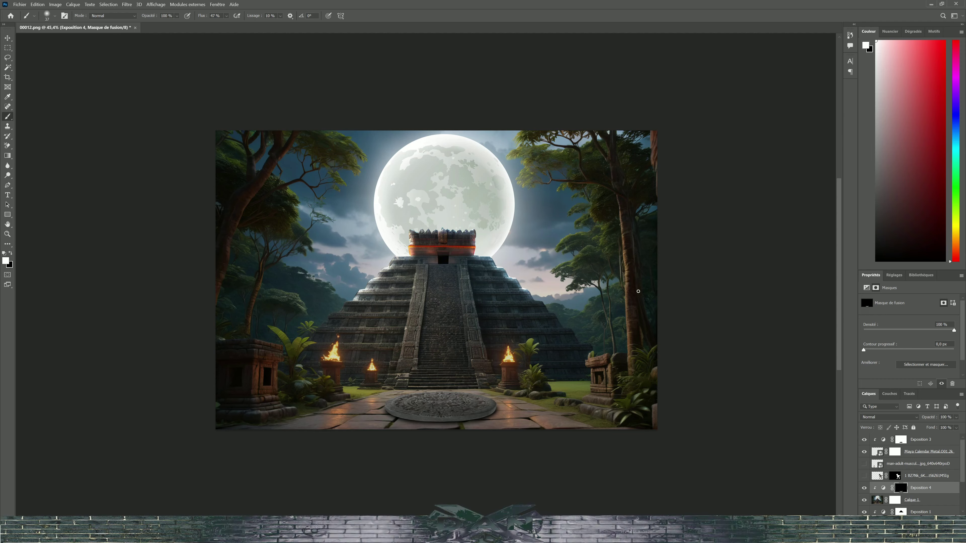
left_click_drag(920, 439, 912, 454)
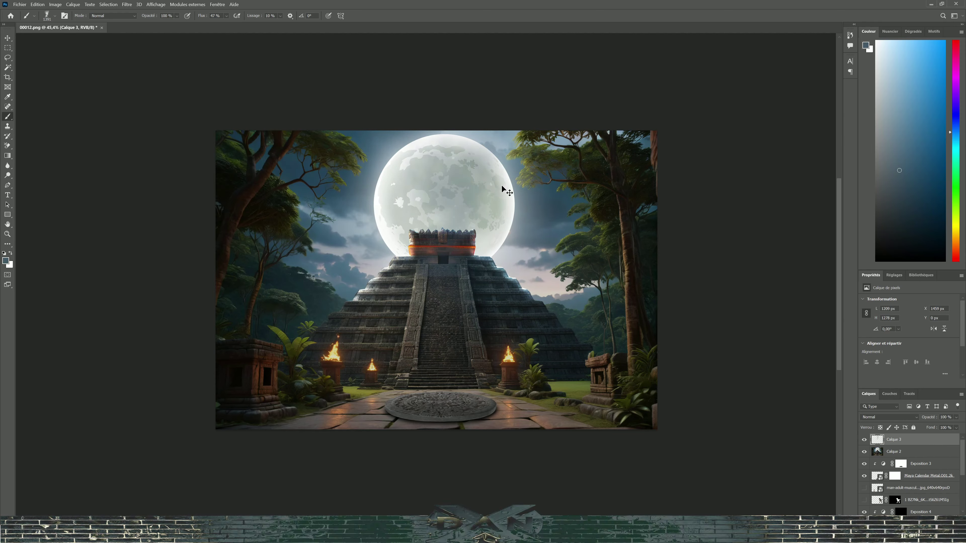
Step: Paint clouds across the moon on Calque 3 with a cloud brush preset angled at 78°
key("F5")
left_click(271, 138)
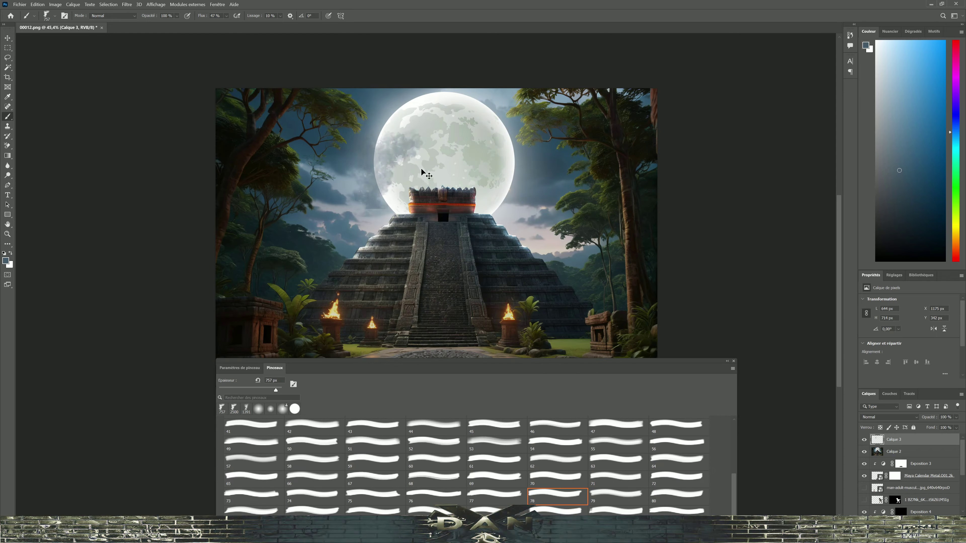
left_click(310, 16)
type("78")
left_click(377, 122)
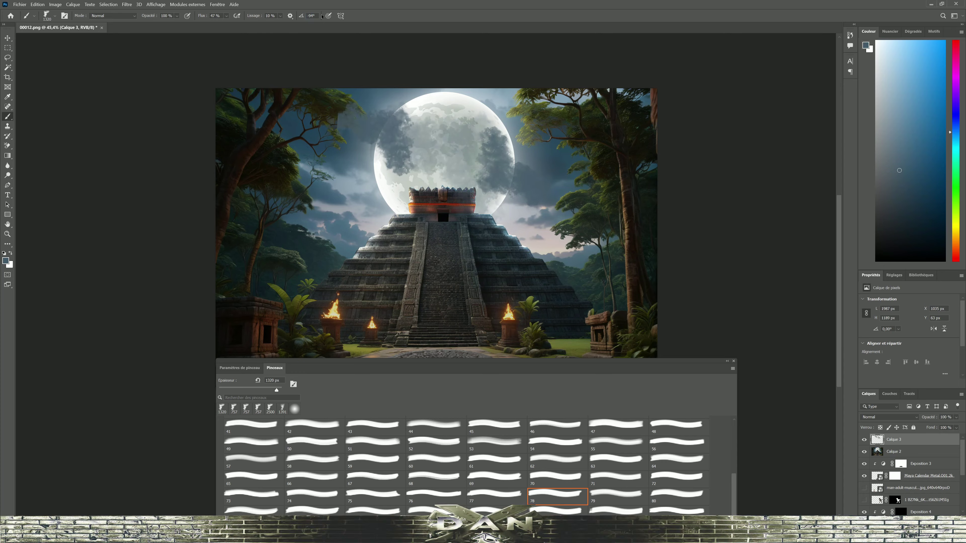
Step: Mask away part of the clouds in black, then stamp a merged copy of the scene as Calque 4
left_click(909, 533)
key("x")
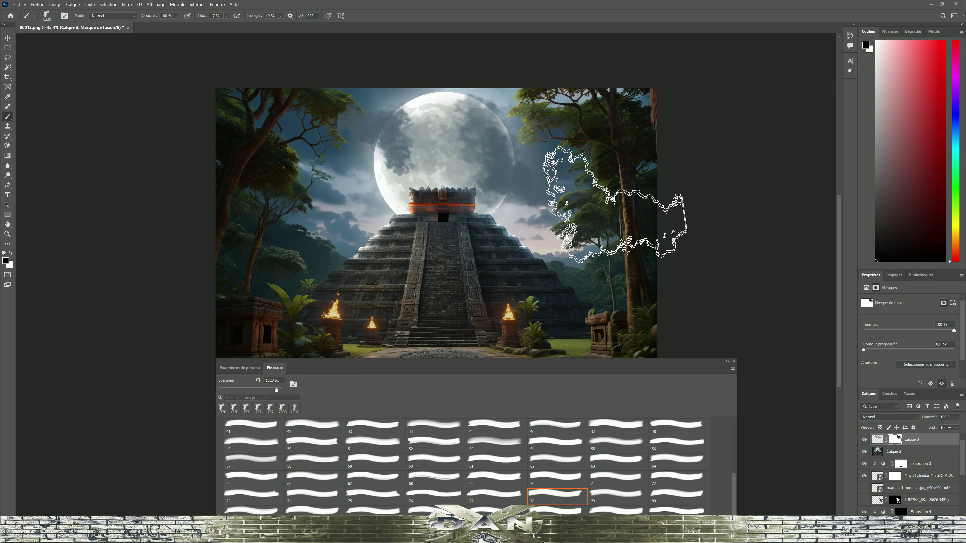
left_click(456, 182)
scroll(301, 56, "down", 1)
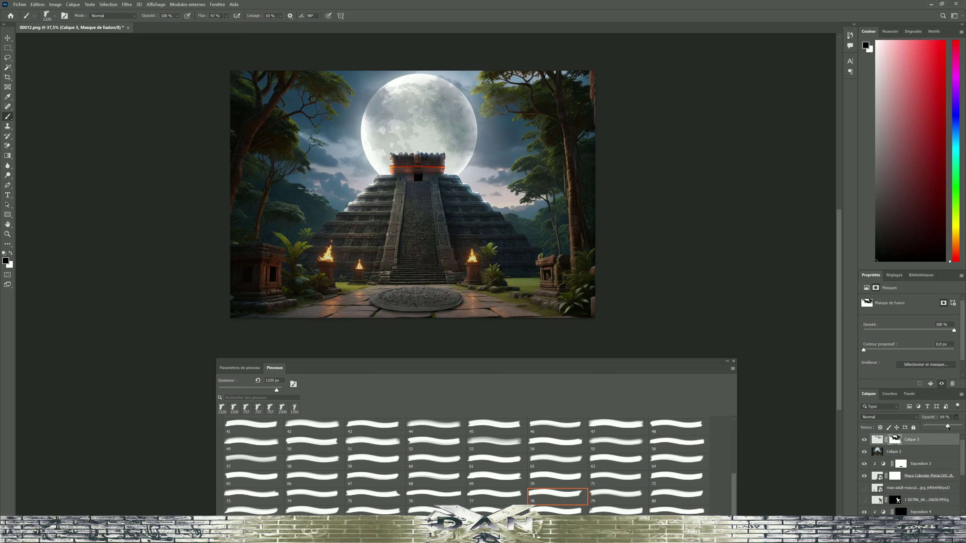
key("ctrl+shift+alt+e")
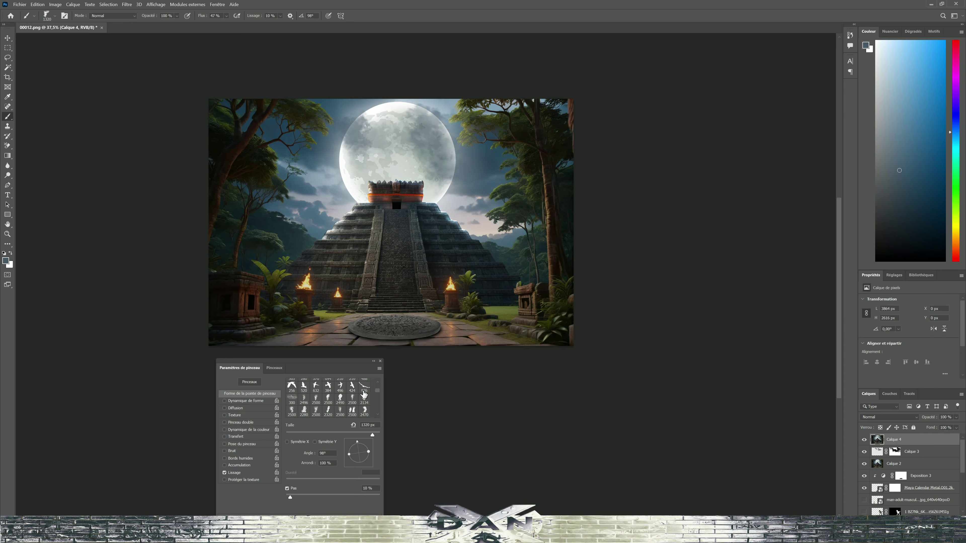
Step: Open the Camera Raw filter and leave it without applying any adjustments
left_click(127, 4)
left_click(159, 60)
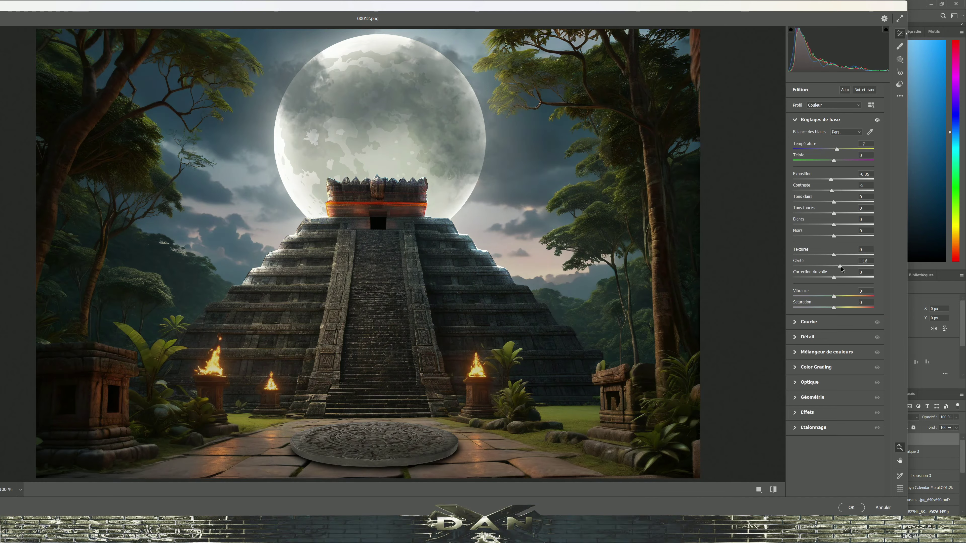
key("Return")
Step: Copy the top-left and top-right squares of Calque 4 onto their own layers
left_click_drag(174, 84, 452, 232)
key("ctrl+j")
key("ctrl+j")
left_click_drag(404, 259, 621, 258)
key("ctrl+j")
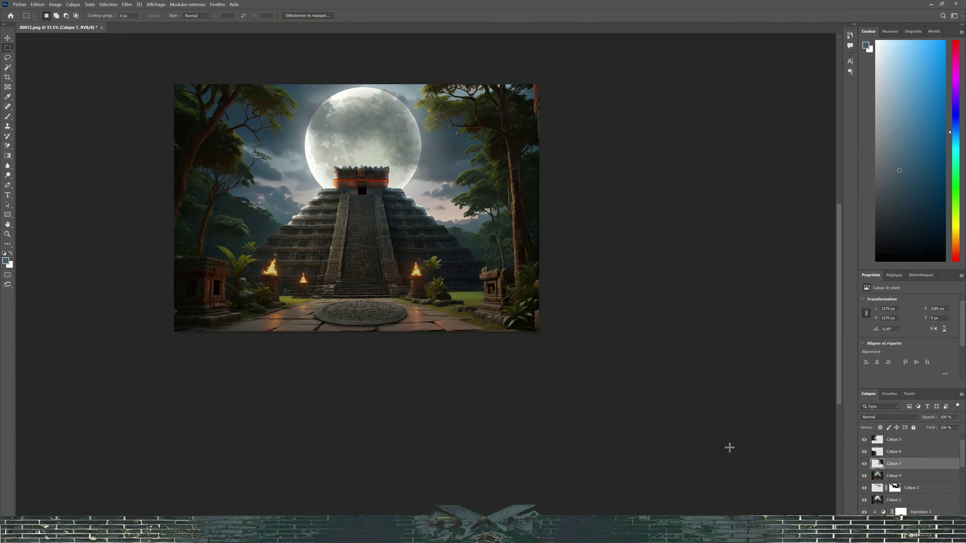
Step: Copy the central section to its own layer and export the Calque 6 section with Export As
key("ctrl+j")
left_click(877, 488, "ctrl")
key("ctrl+j")
left_click(894, 500)
key("ctrl+j")
right_click(893, 453)
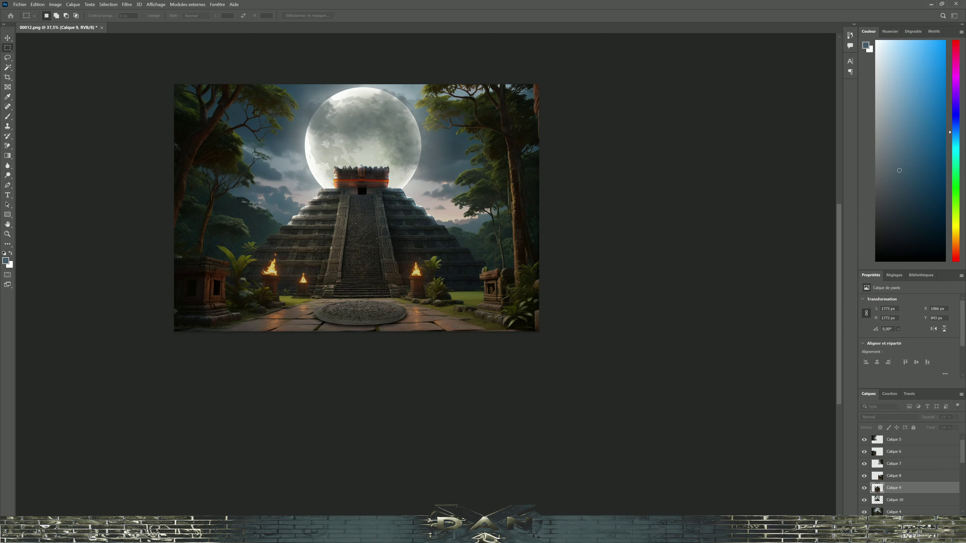
left_click(889, 159)
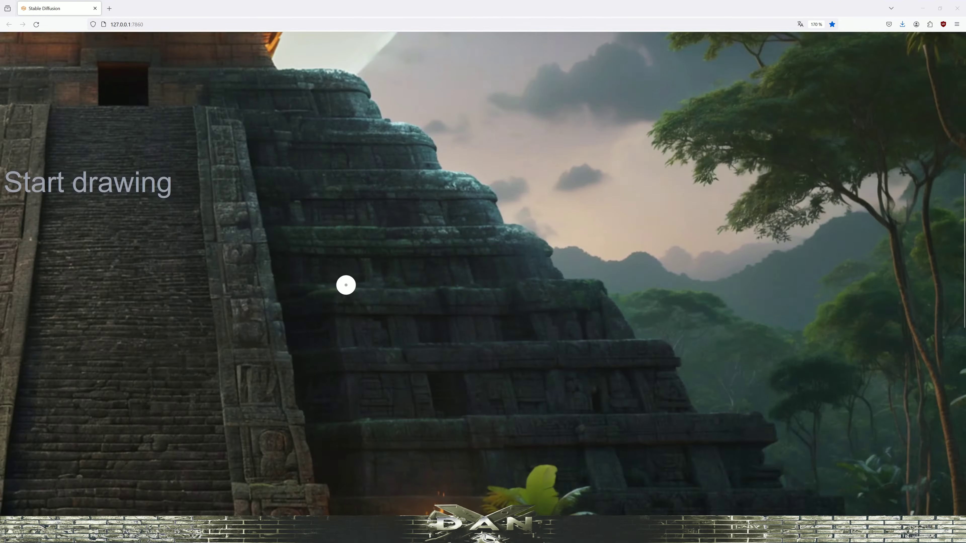
Step: Paint an inpaint mask over the upper stairs on the pyramid's right side
mouse_move(345, 283)
left_mouse_down()
mouse_move(453, 281)
mouse_move(349, 237)
left_mouse_up()
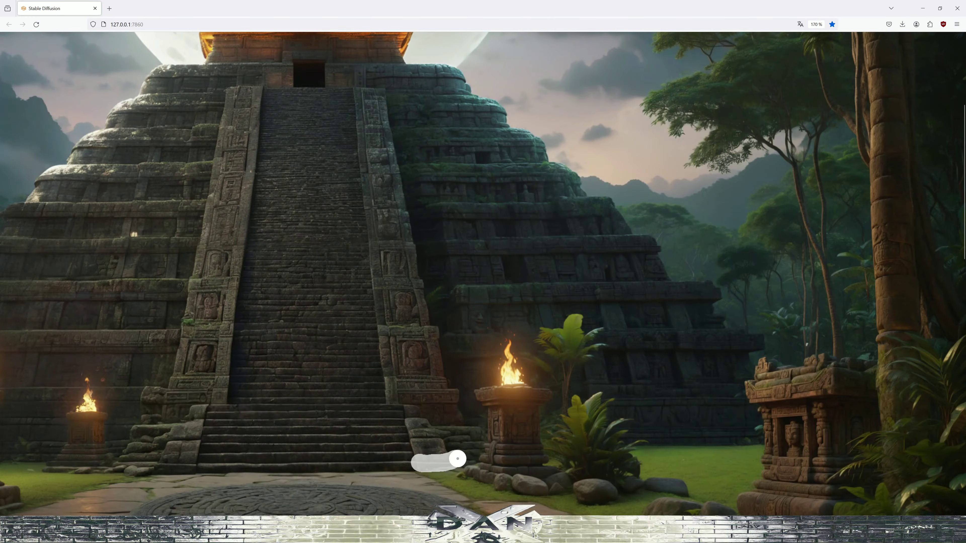
Step: Paint an inpaint mask across the pyramid's left steps
left_click_drag(458, 458, 159, 438)
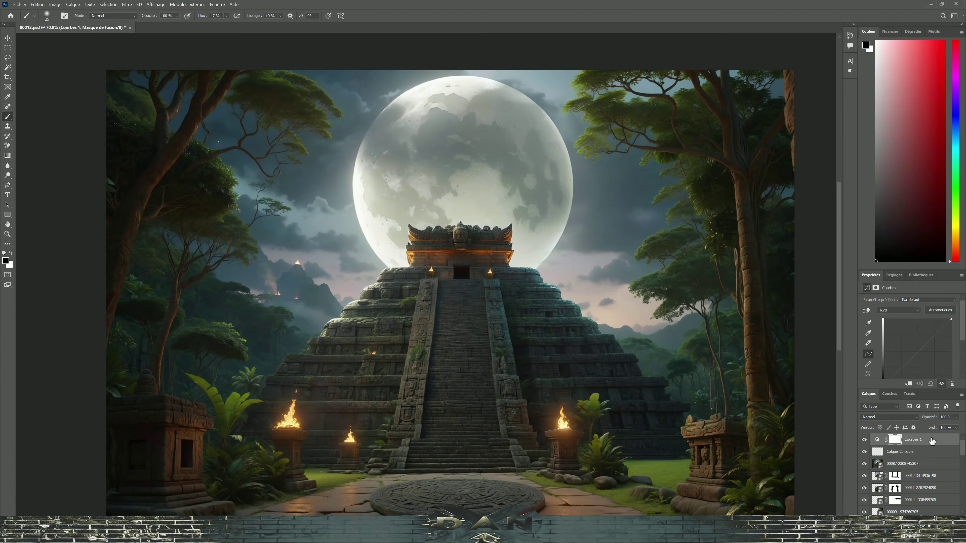
Step: Open a Photoshop menu to begin blending the inpainted layers with masks
left_click(19, 4)
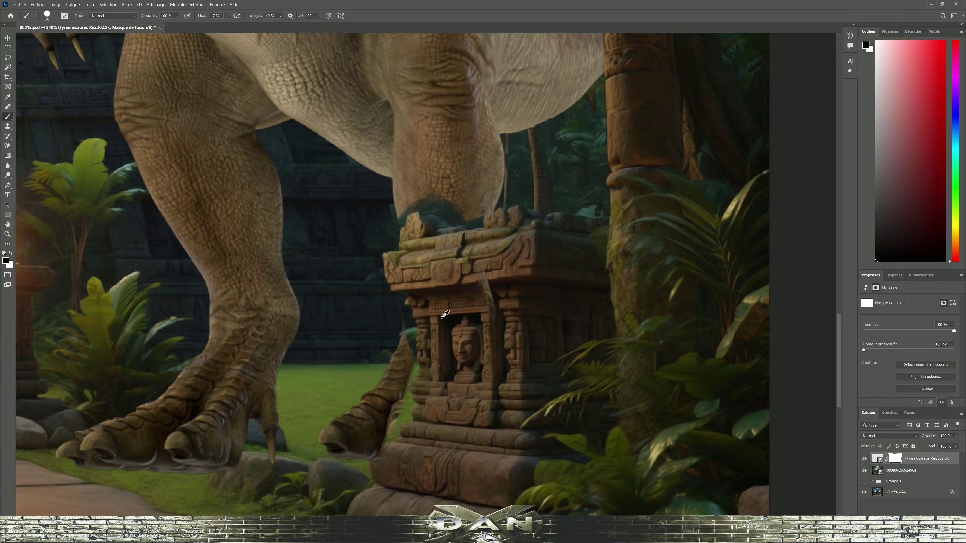
Step: Set black as the painting colour for masking the T-rex's foot behind the shrine
scroll(553, 400, "down", 5)
scroll(476, 217, "up", 5)
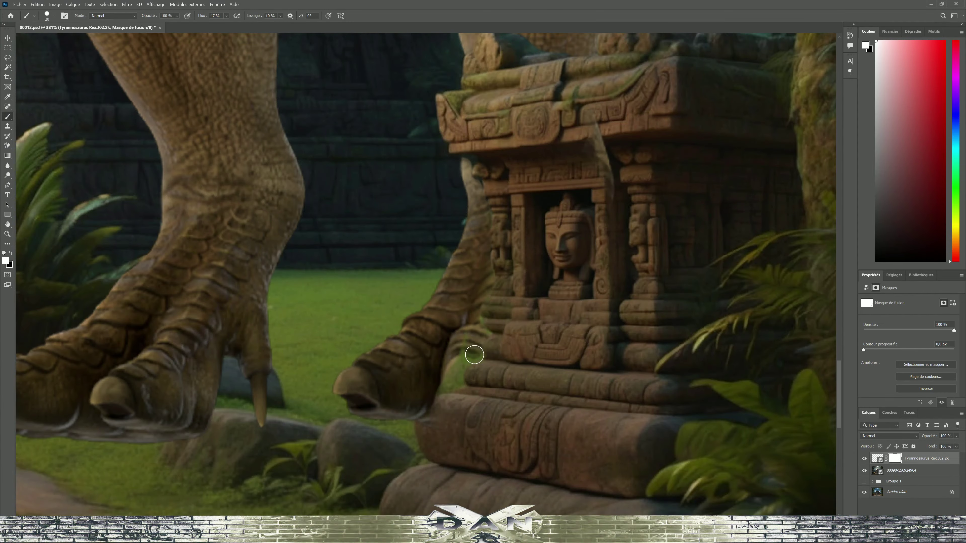
scroll(423, 429, "down", 4)
key("x")
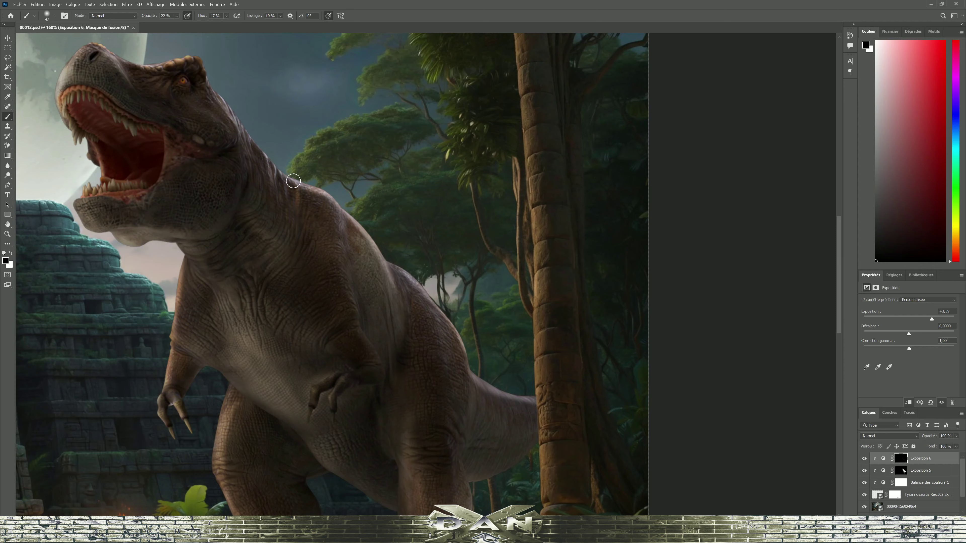
Step: Brighten the T-rex's neck and back, add a colorizing Hue/Saturation layer, and hide Groupe 2
left_click_drag(273, 172, 506, 401)
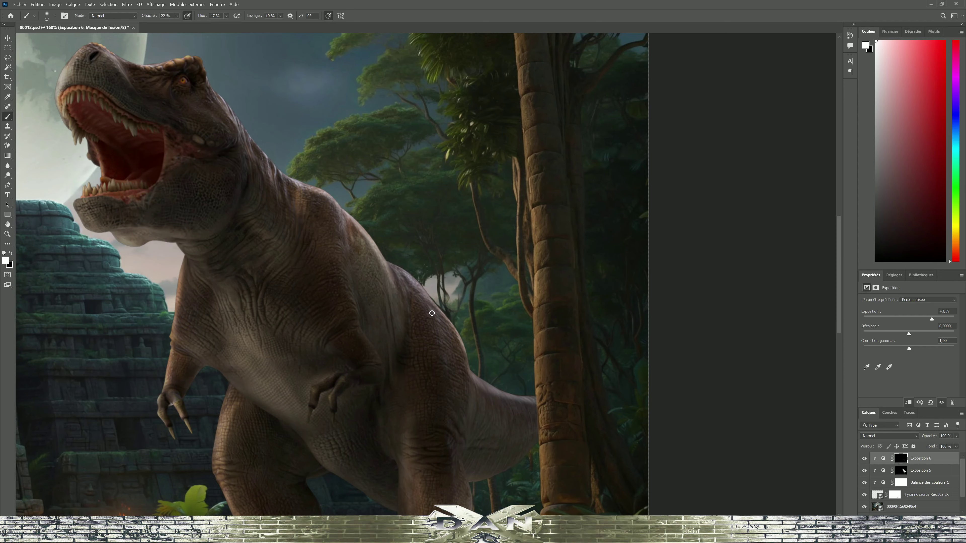
key("ctrl+0")
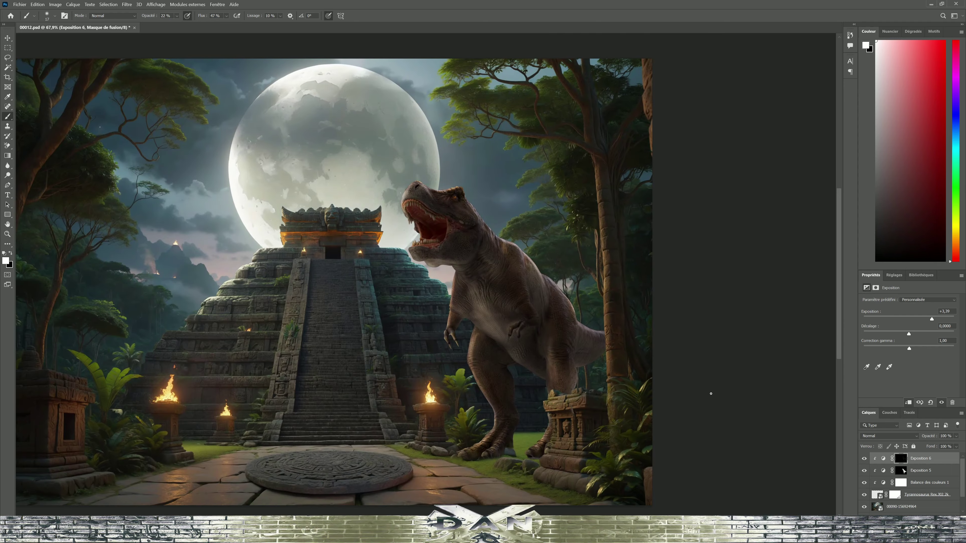
left_click(925, 520)
left_click(908, 447)
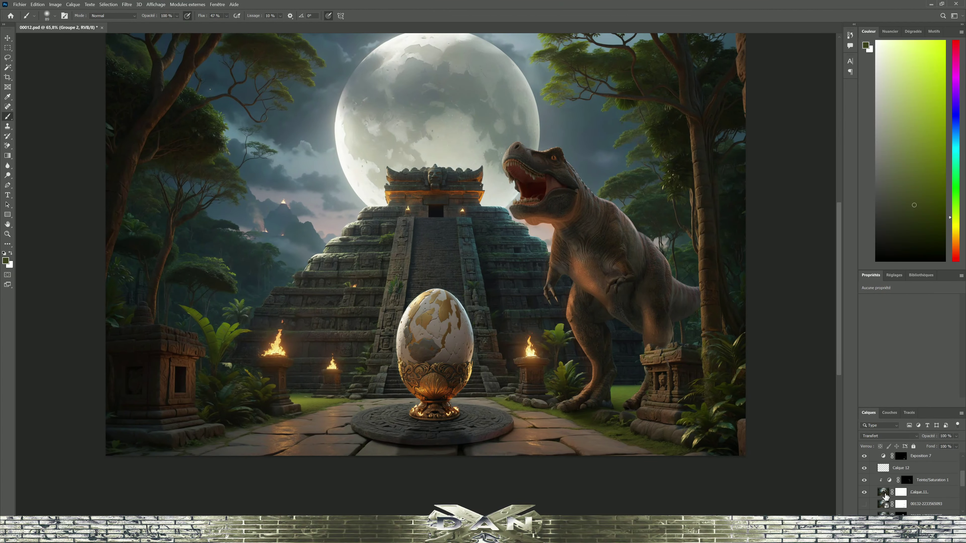
left_click(864, 482)
Step: Place the first man photo at the lower left, flipped horizontally, and mask out its background
scroll(427, 343, "down", 2)
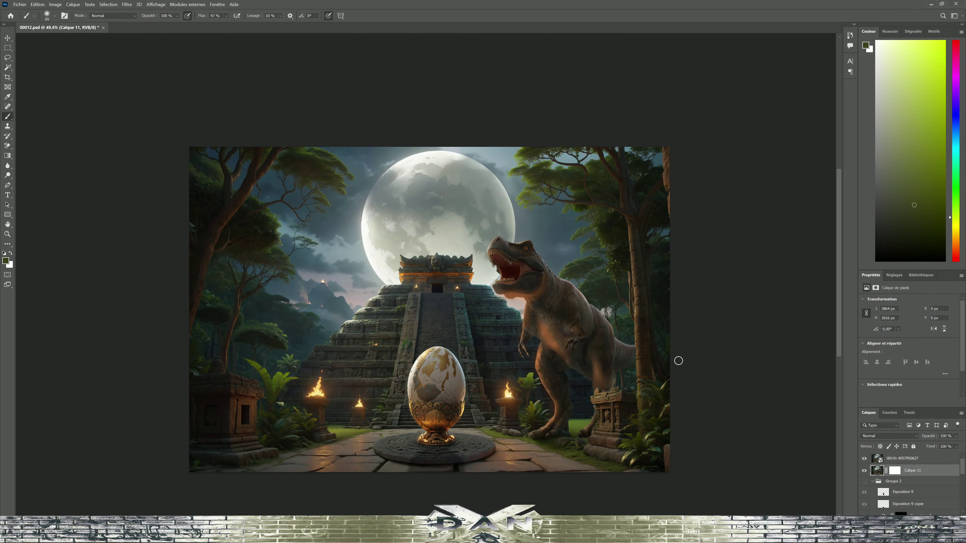
mouse_move(436, 289)
left_mouse_down()
mouse_move(328, 419)
mouse_move(324, 367)
mouse_move(345, 345)
left_mouse_up()
right_click(331, 437)
left_click(391, 380)
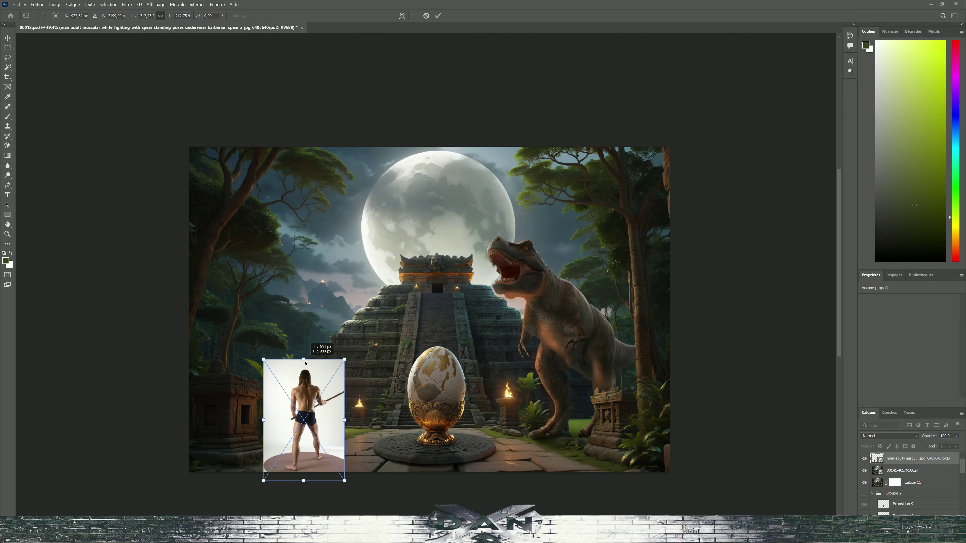
key("Return")
left_click(108, 4)
Step: Place the second man at the lower left with background masked, flipped horizontally over the first man
left_click(118, 102)
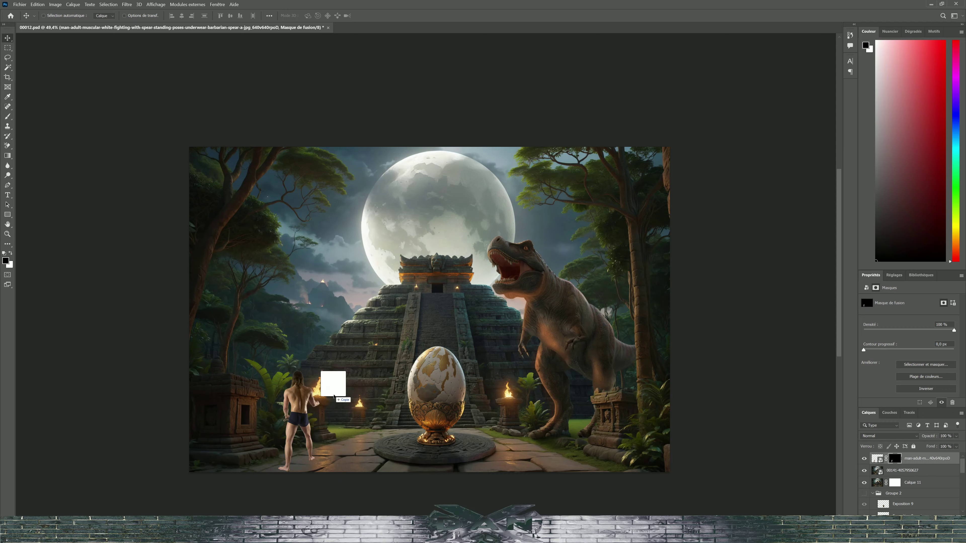
left_click_drag(428, 309, 283, 412)
left_click(109, 4)
left_click(118, 99)
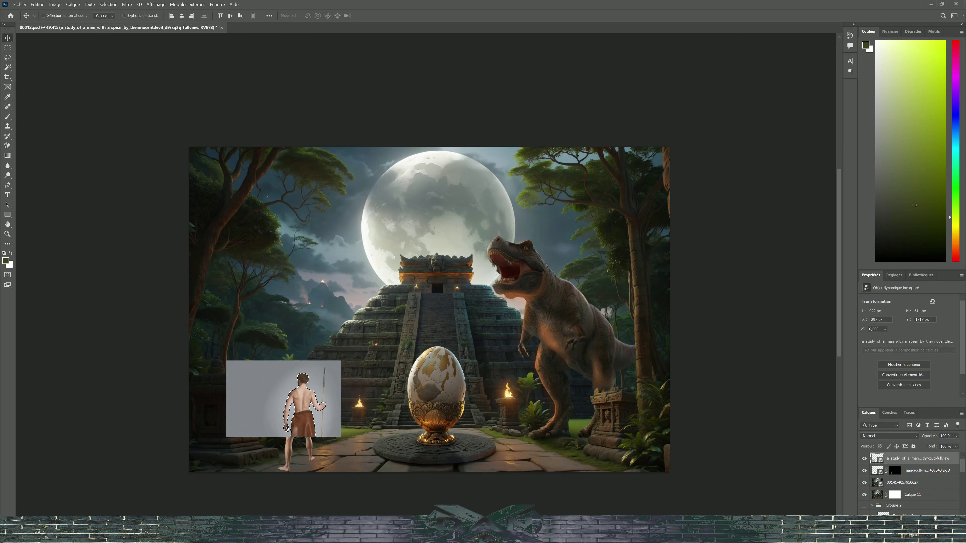
key("ctrl+t")
right_click(312, 381)
left_click(373, 327)
left_click_drag(304, 381, 300, 373)
key("Return")
Step: Paint on the layer mask to reveal the long-haired man's hair and arms
key("b")
left_click_drag(367, 401, 333, 365)
left_click_drag(300, 312, 302, 354)
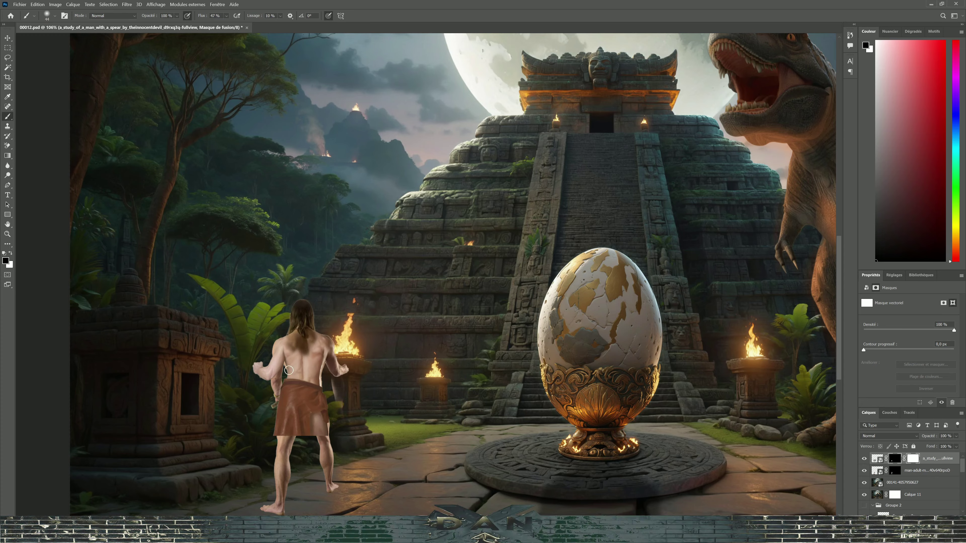
key("alt+bracketleft")
Step: Place the Bone Necklace above the man, move it onto his waist, and warp it around
left_click_drag(274, 404, 277, 377)
scroll(274, 404, "down", 5)
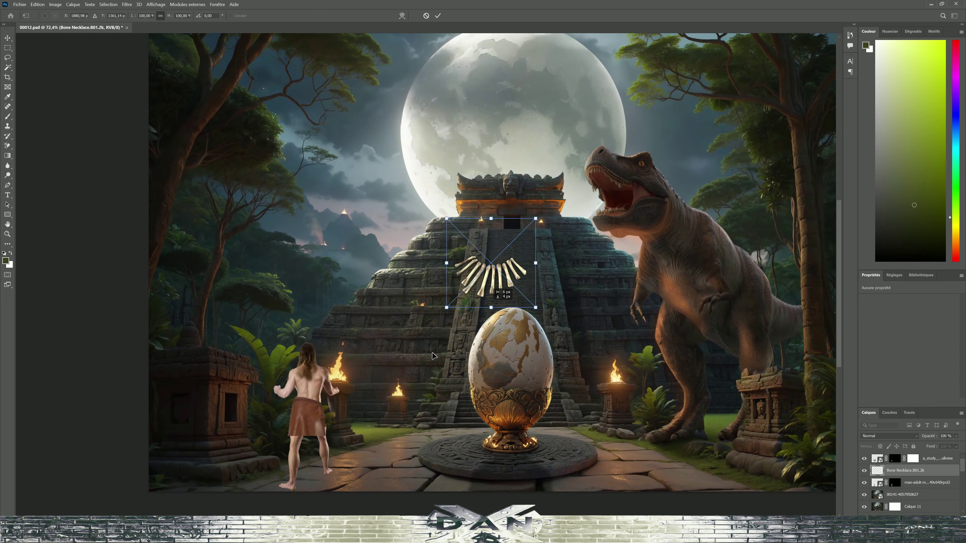
key("ctrl+bracketright")
mouse_move(490, 274)
left_mouse_down()
mouse_move(302, 405)
mouse_move(303, 462)
left_mouse_up()
scroll(304, 400, "up", 5)
left_click_drag(312, 380, 327, 377)
Step: Commit the bone necklace warp around the hips and edit the man's layer mask
left_click_drag(404, 354, 396, 358)
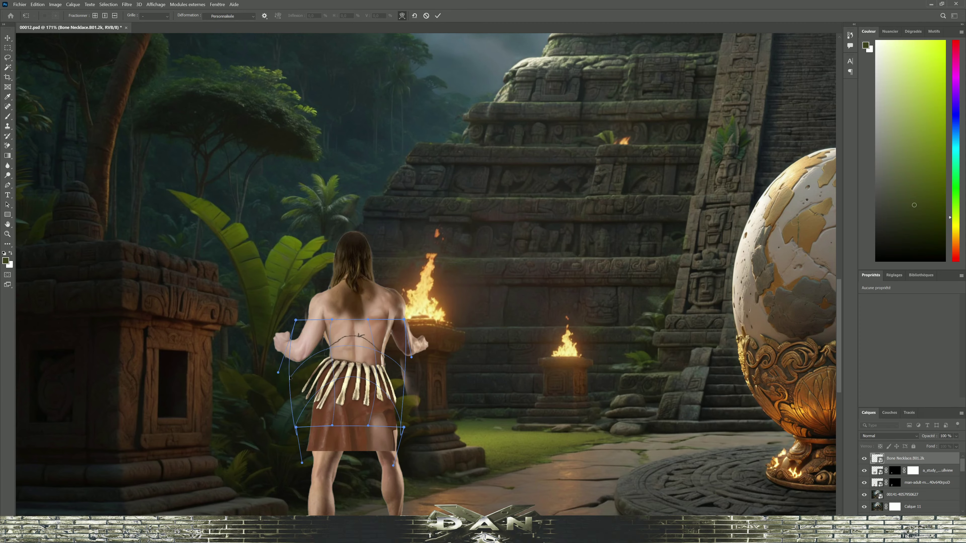
key("Return")
key("b")
left_click(895, 471)
scroll(818, 343, "down", 5)
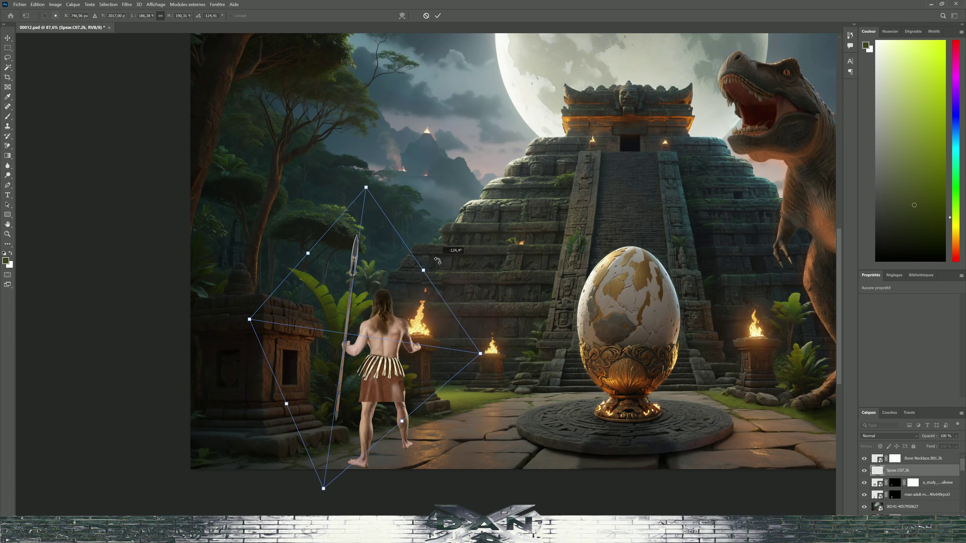
right_click(898, 471)
key("Escape")
scroll(346, 334, "up", 5)
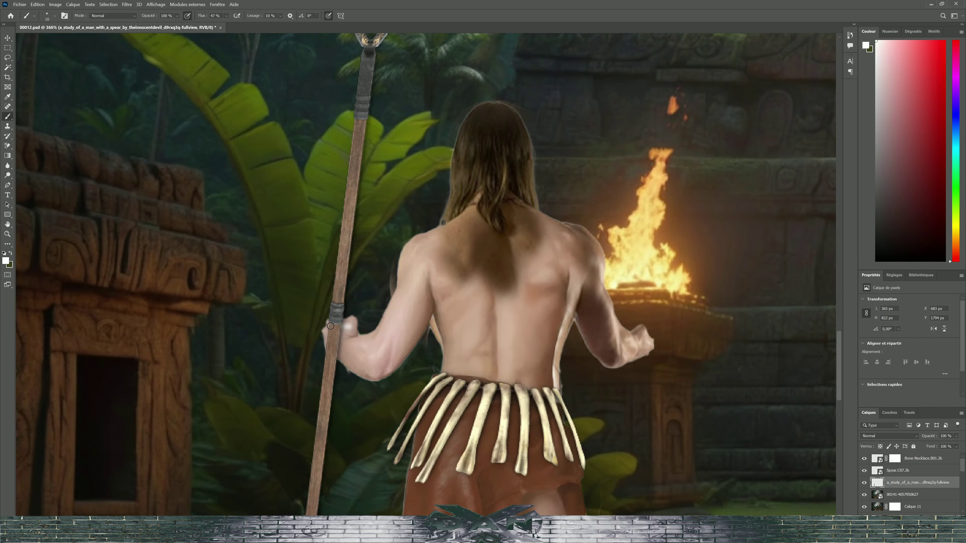
scroll(345, 334, "down", 5)
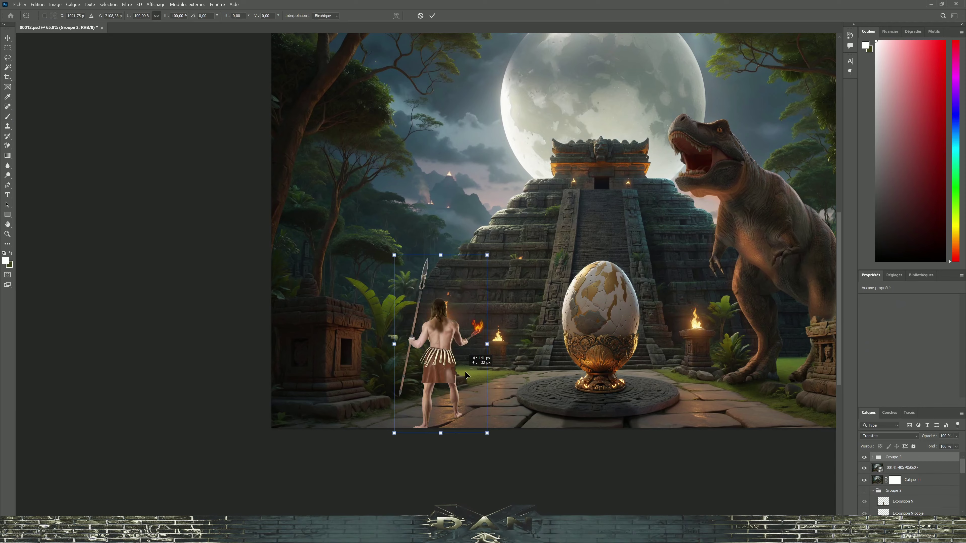
Step: Move the warrior group further left and tint his torch flame green with a colorizing Hue/Saturation
left_click_drag(442, 269, 173, 448)
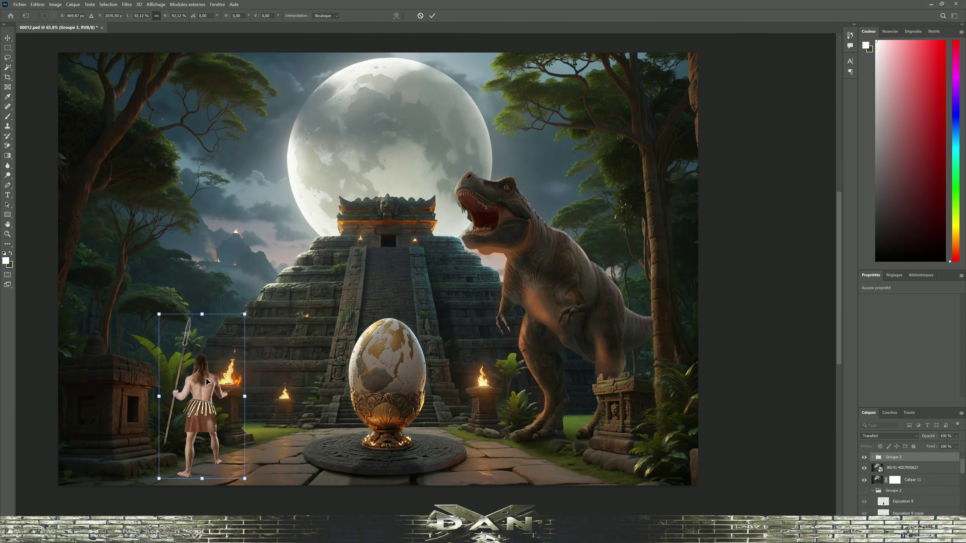
left_click_drag(174, 447, 209, 446)
left_click(872, 457)
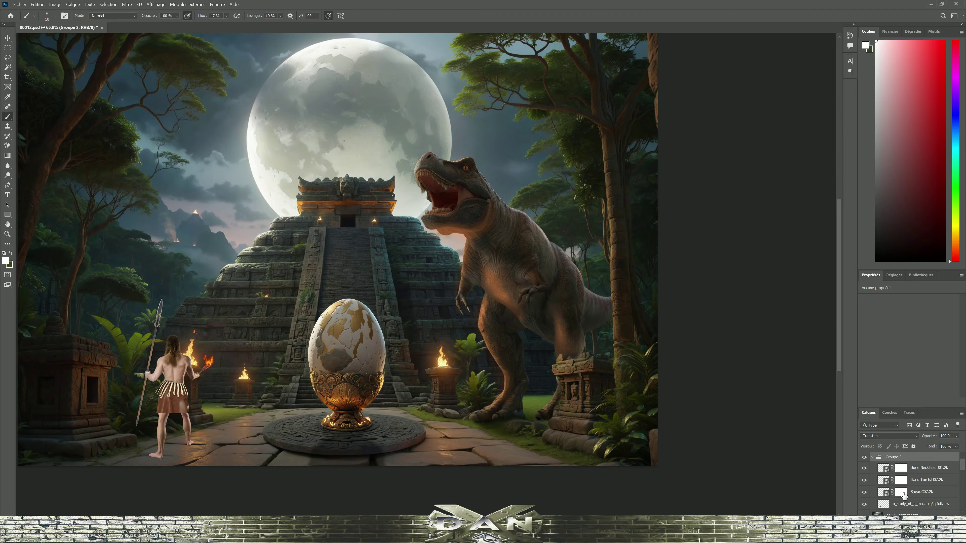
left_click_drag(909, 329, 879, 329)
left_click_drag(908, 344, 914, 358)
Step: Place the lion-fur pelt over the warrior and stretch it across his shoulders
scroll(294, 402, "up", 3)
left_click_drag(294, 402, 455, 395)
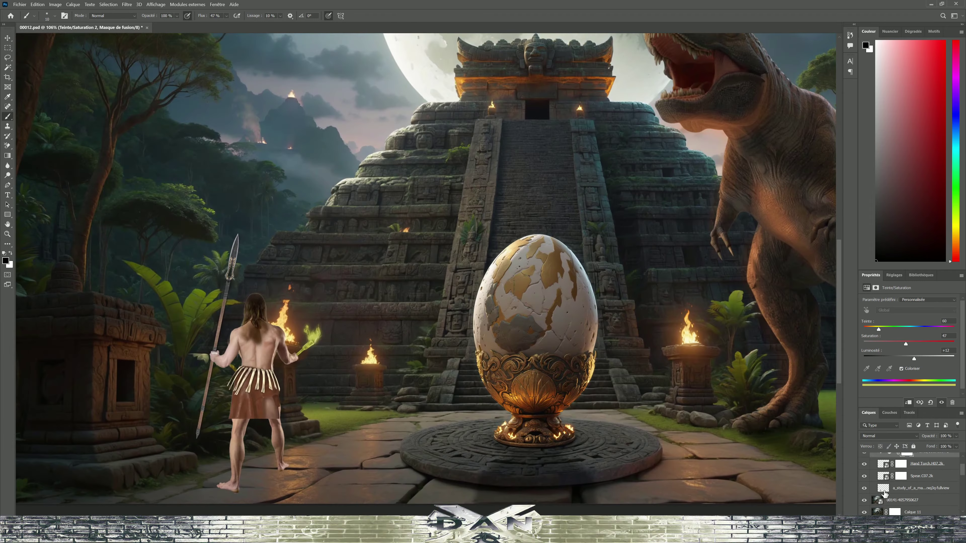
left_click_drag(309, 367, 418, 368)
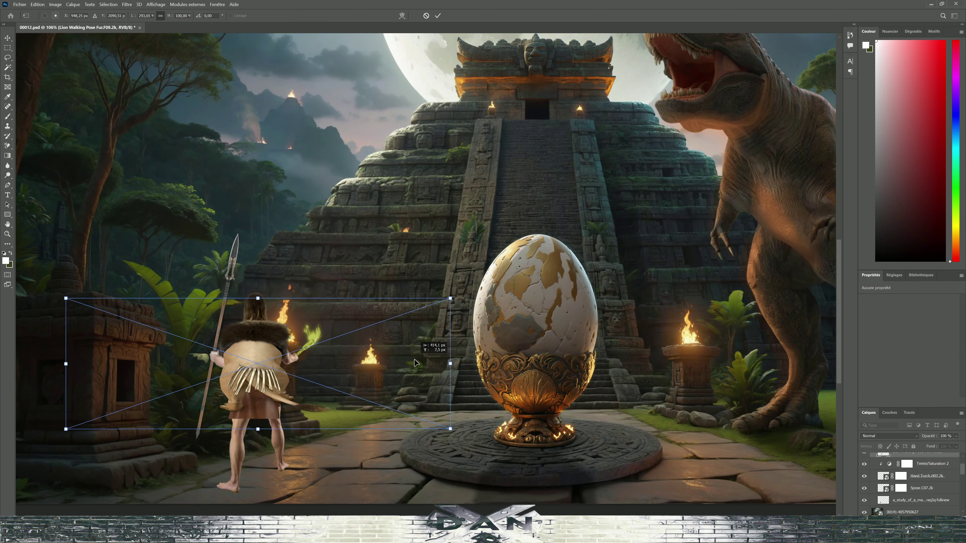
Step: Commit the lion pelt's scale and mask away the lion body to leave a fur cape
key("Return")
left_click_drag(335, 427, 177, 410)
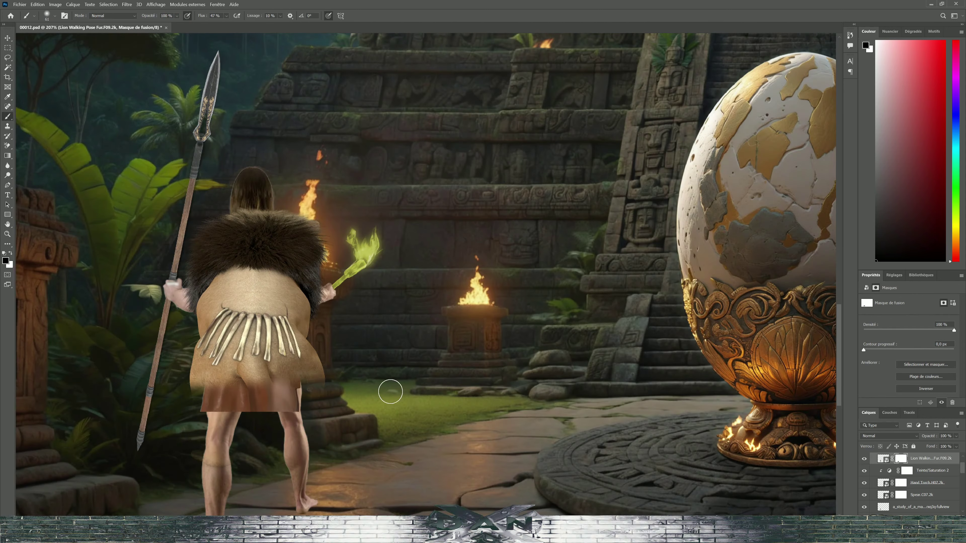
scroll(177, 409, "down", 3)
scroll(266, 304, "up", 4)
left_click_drag(327, 289, 263, 278)
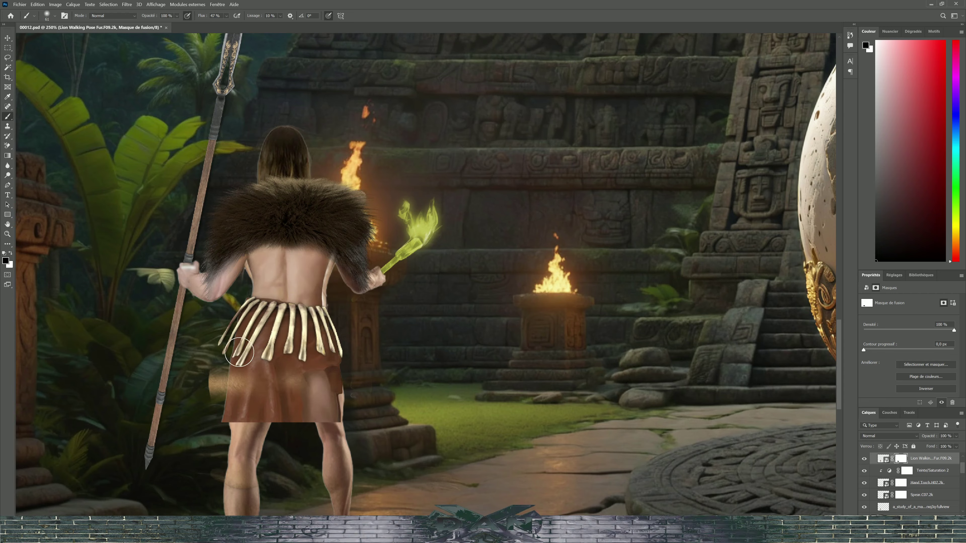
key("ctrl+0")
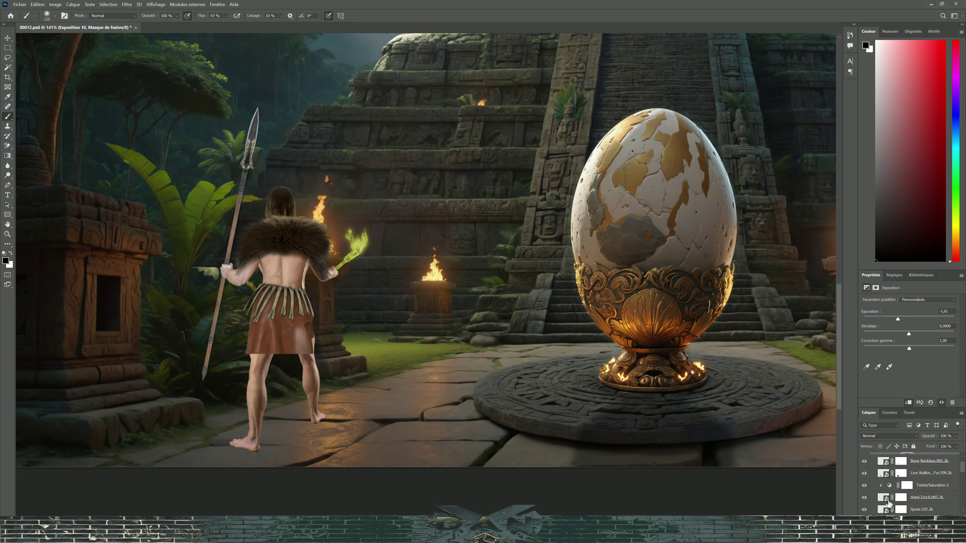
Step: Darken the warrior for night with a clipped Exposure adjustment and select its mask
left_click_drag(909, 319, 887, 320)
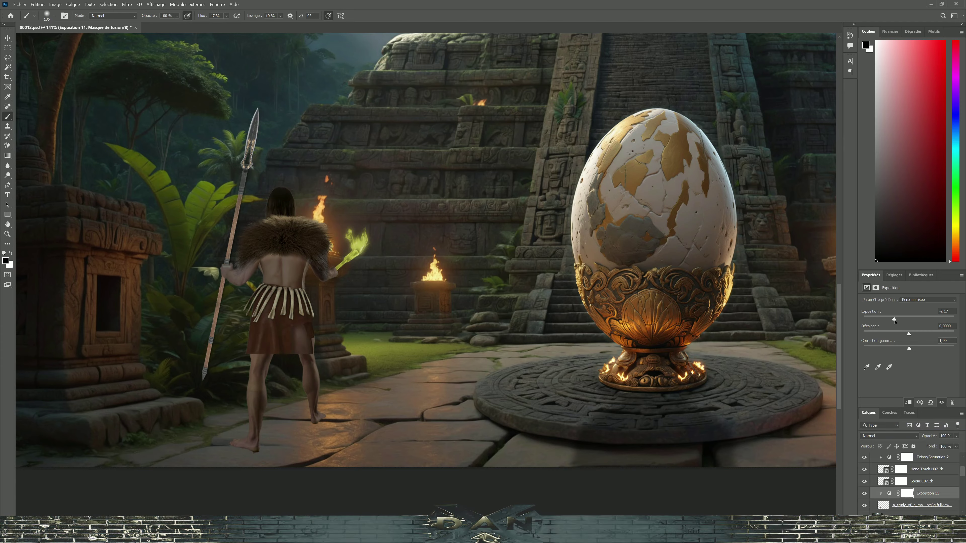
left_click(907, 493)
scroll(228, 304, "up", 5)
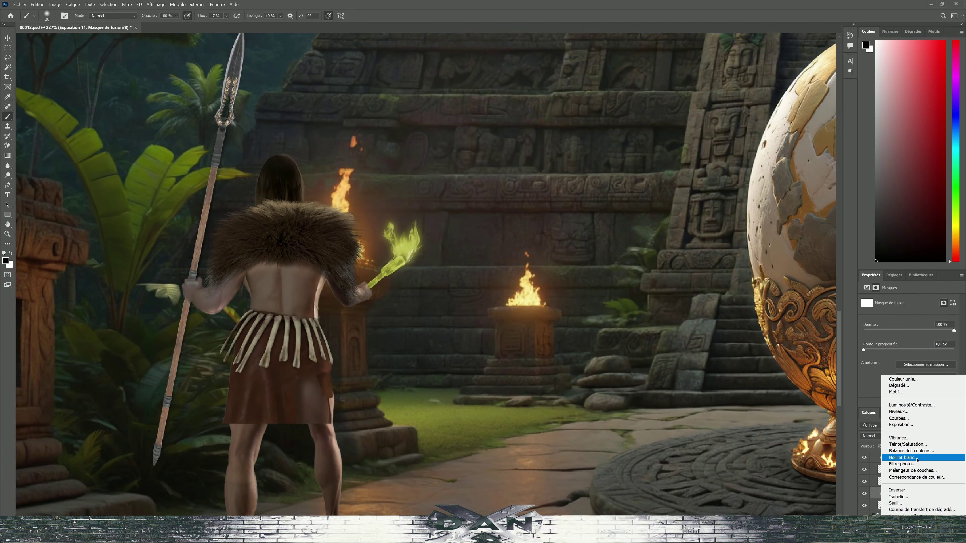
Step: Tint the warrior with a clipped colorizing Hue/Saturation layer, then choose the finer Fur 11 brush
left_click(908, 445)
left_click(900, 369)
key("ctrl+alt+g")
left_click_drag(871, 339, 878, 338)
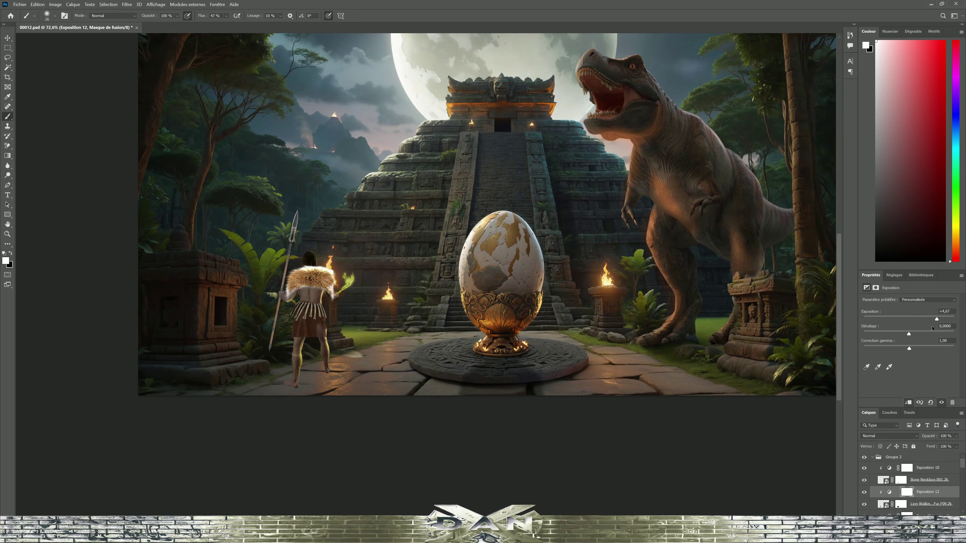
key("period")
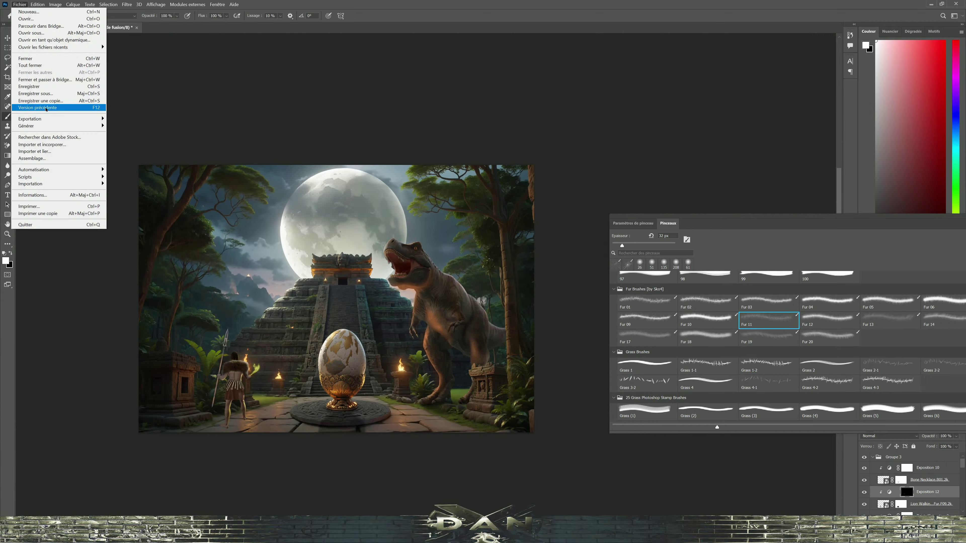
left_click(46, 108)
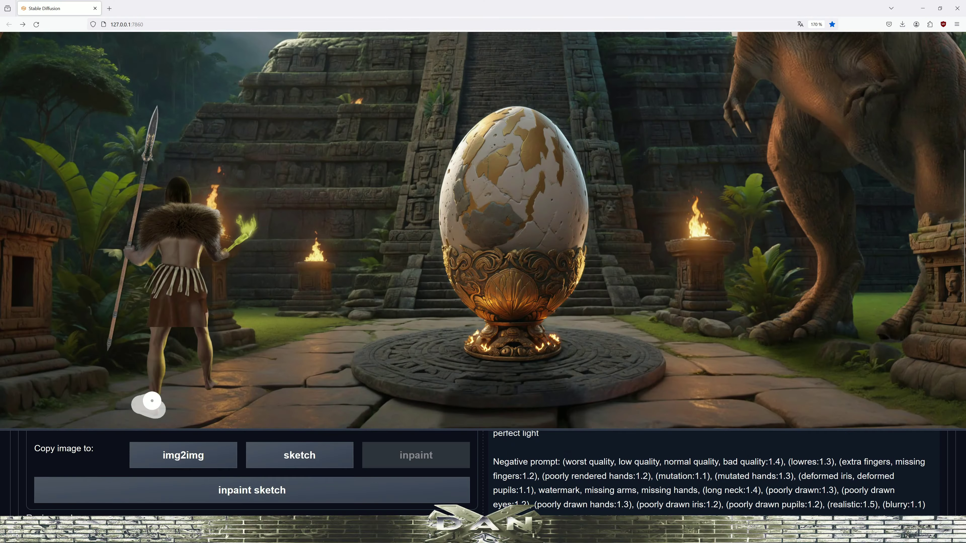
Step: Inpaint the masked warrior and spear as a caveman, then review the generated renders full size
mouse_move(153, 401)
left_mouse_down()
mouse_move(108, 328)
mouse_move(175, 189)
mouse_move(247, 219)
mouse_move(171, 254)
mouse_move(172, 287)
left_mouse_up()
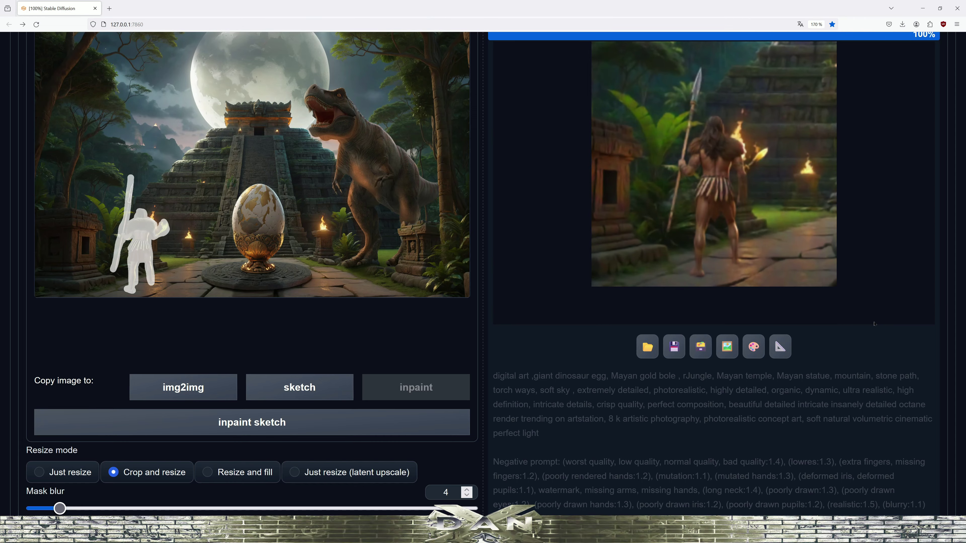
left_click(874, 323)
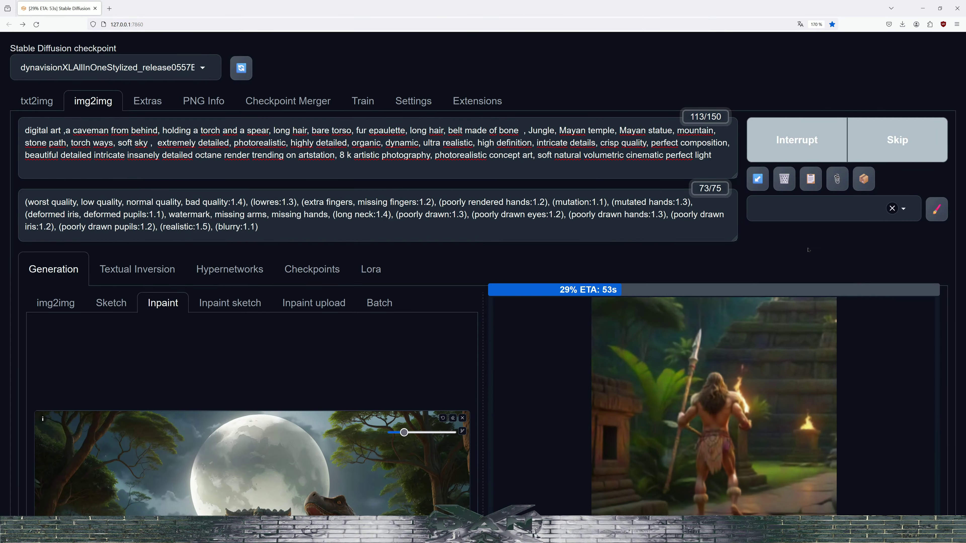
scroll(808, 250, "down", 5)
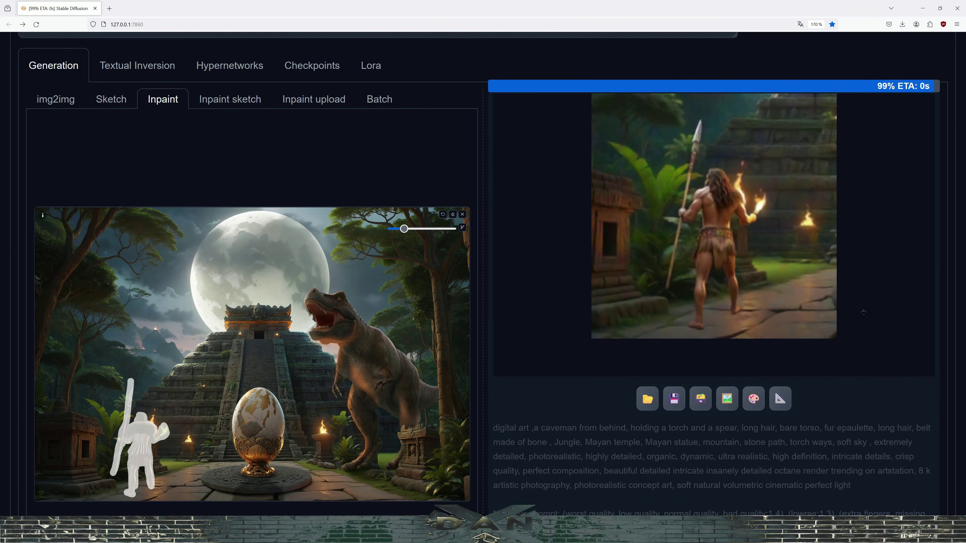
left_click(863, 312)
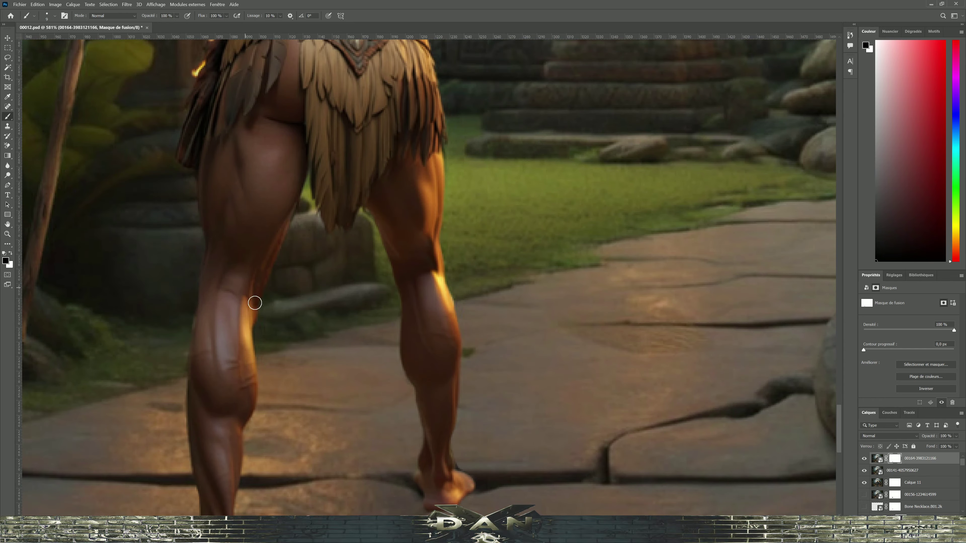
Step: Pan over the warrior's back, carved wall, torch and legs, then fit the whole image
left_click_drag(255, 303, 154, 272)
scroll(138, 315, "down", 5)
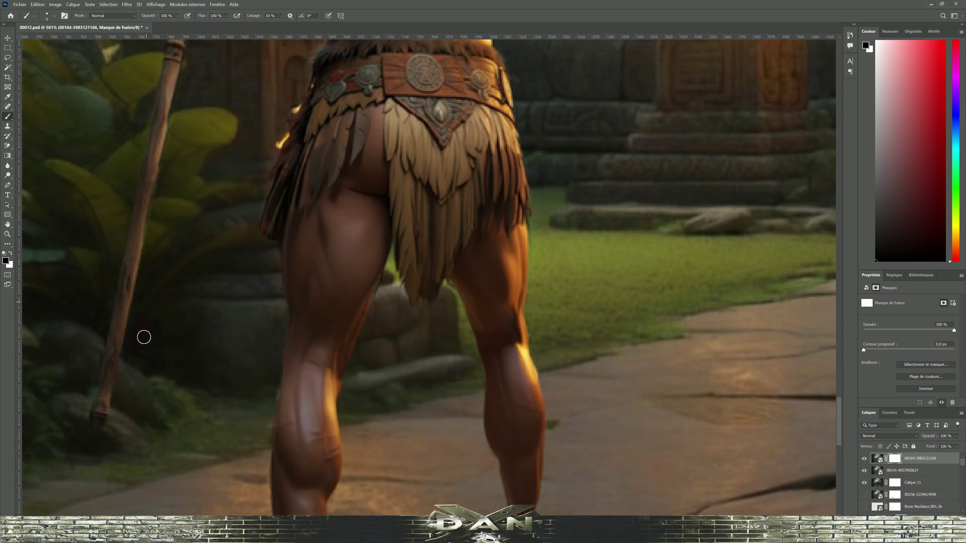
scroll(106, 385, "up", 3)
scroll(84, 332, "left", 2)
left_click_drag(235, 233, 80, 249)
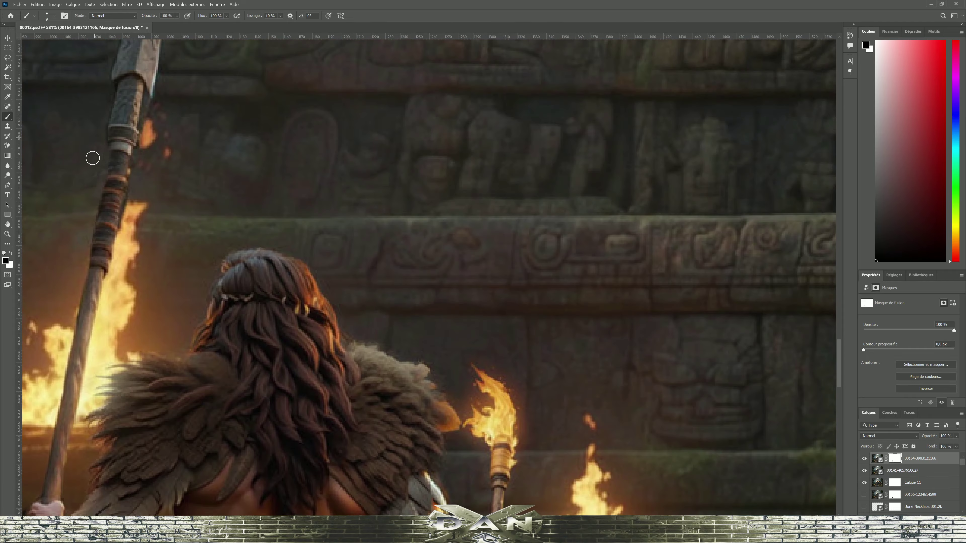
mouse_move(125, 221)
left_mouse_down()
mouse_move(391, 216)
mouse_move(434, 204)
left_mouse_up()
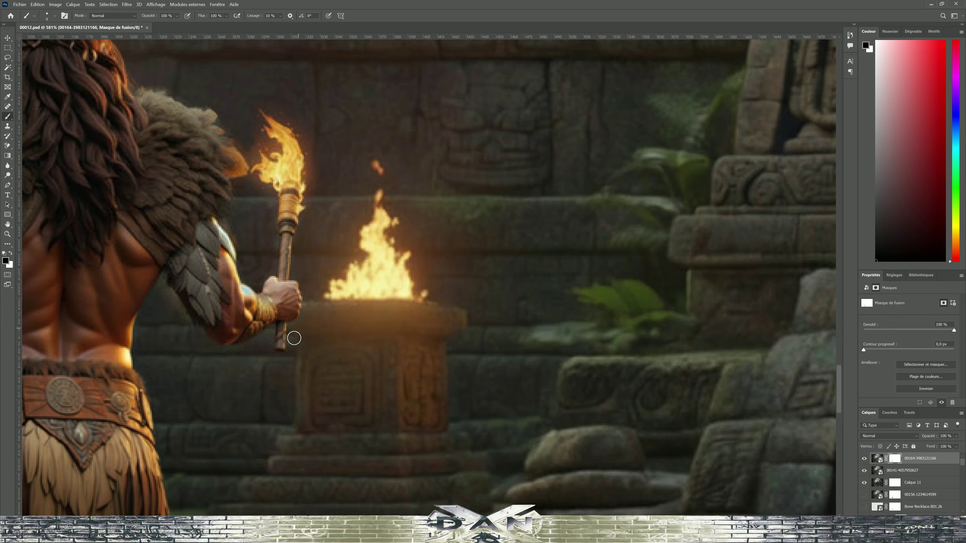
left_click_drag(294, 338, 181, 164)
scroll(190, 193, "down", 5)
key("ctrl+0")
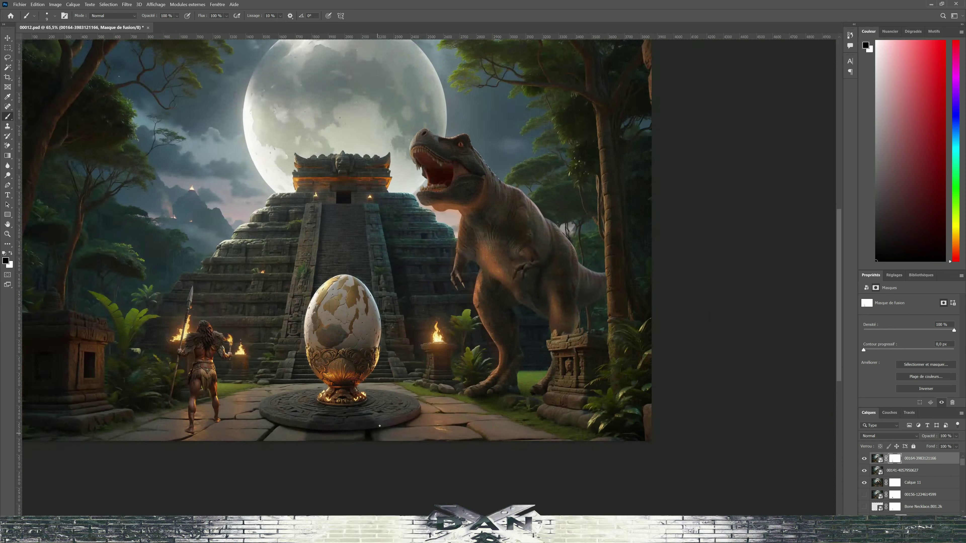
scroll(418, 228, "up", 3, "alt")
Step: Add a −6 Exposure layer at the top, stamp visible layers, and invert its mask to black
left_click(884, 474)
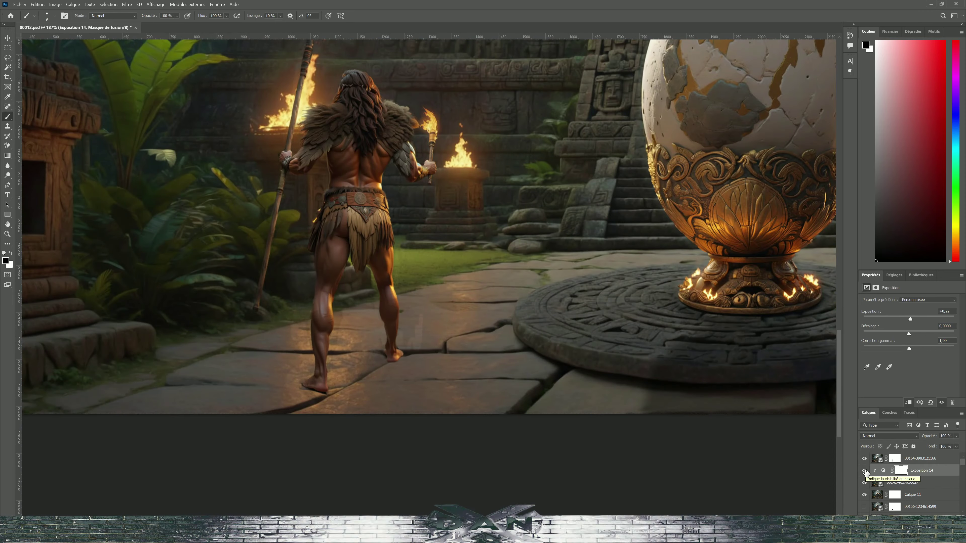
left_click_drag(896, 480, 905, 456)
key("ctrl+shift+alt+e")
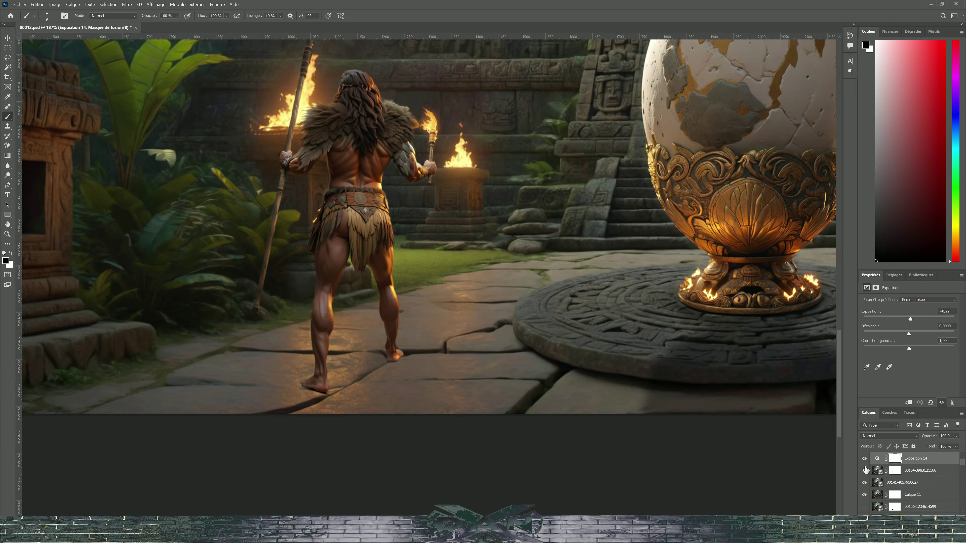
left_click(885, 458)
key("ctrl+i")
scroll(374, 398, "up", 3, "alt")
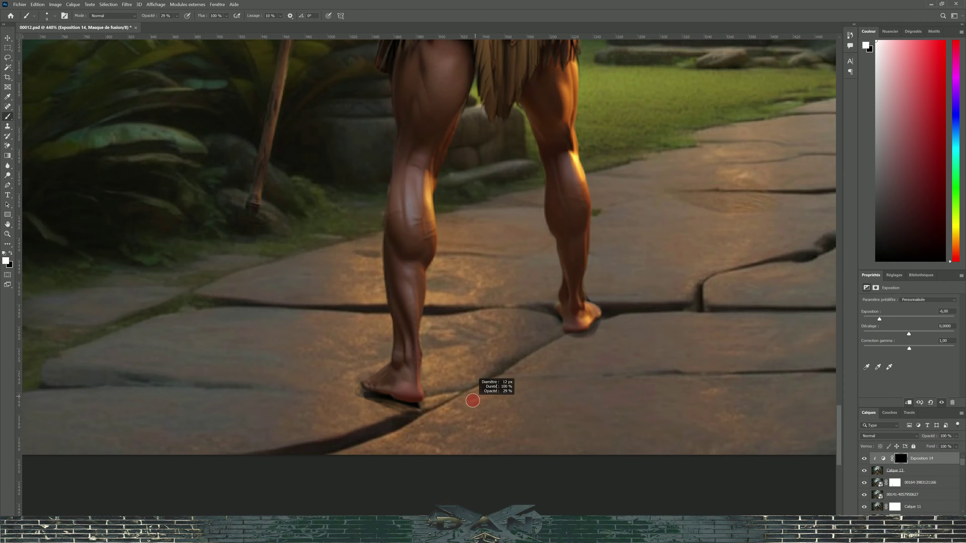
Step: Lasso the warrior's leg from the merged layer and copy it to a new layer
key("ctrl+0")
key("l")
scroll(361, 453, "up", 3, "alt")
scroll(361, 453, "up", 2, "alt")
left_click(894, 483)
key("ctrl+j")
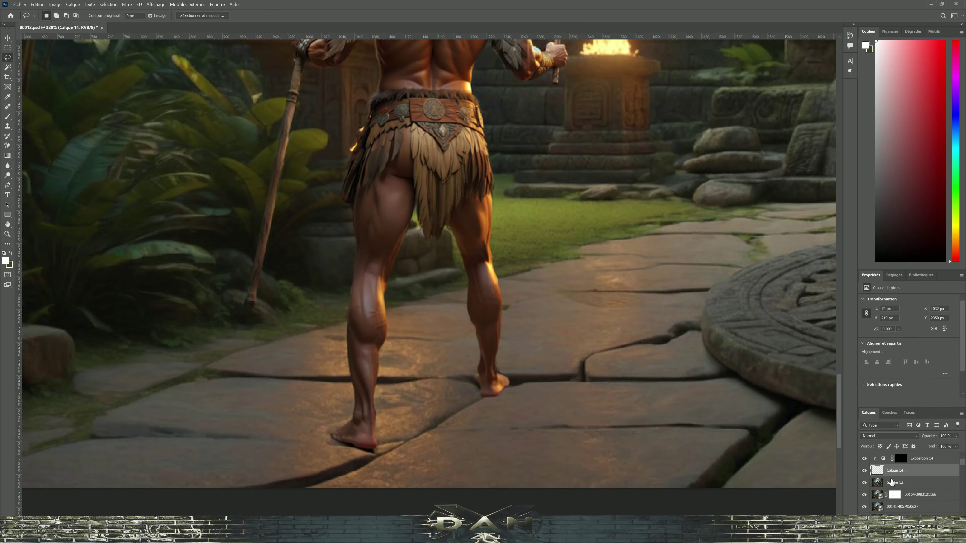
Step: Reshape the leg copy into a dark cast shadow at 38% opacity with a layer mask
left_click(875, 460, "ctrl")
scroll(662, 413, "down", 3, "alt")
key("Return")
key("3")
key("8")
scroll(548, 451, "up", 4, "alt")
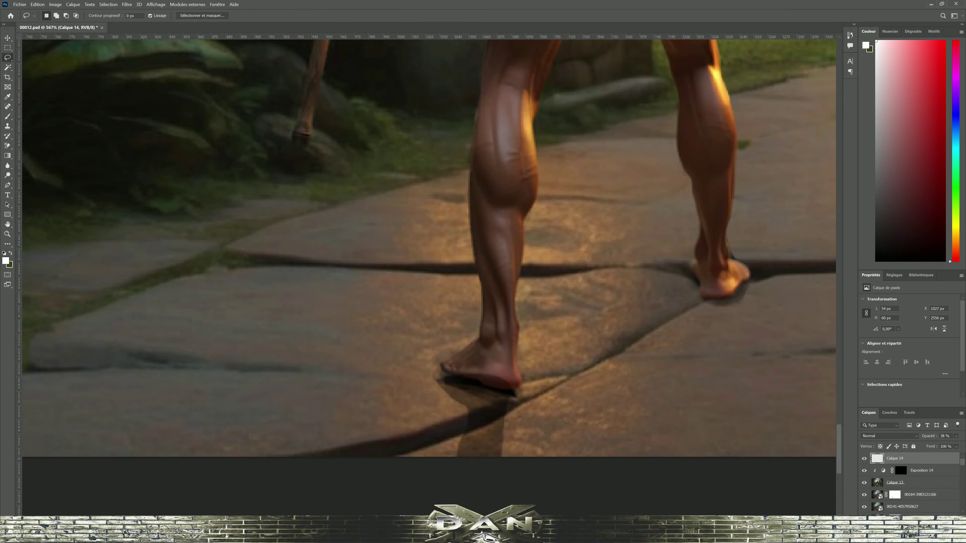
left_click(913, 533)
key("b")
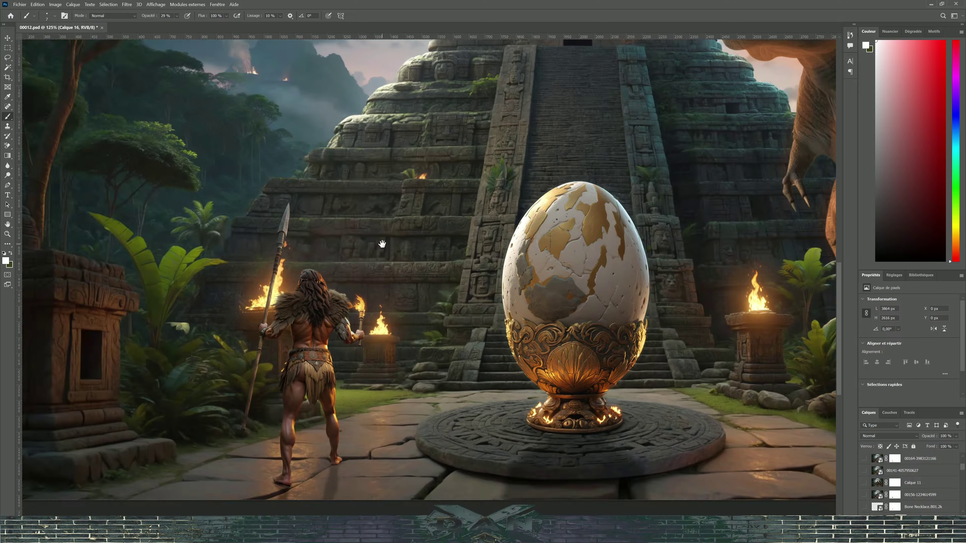
Step: Hide the warrior's fur cape group (Groupe 3) and scroll through the layer stack
scroll(909, 484, "down", 3)
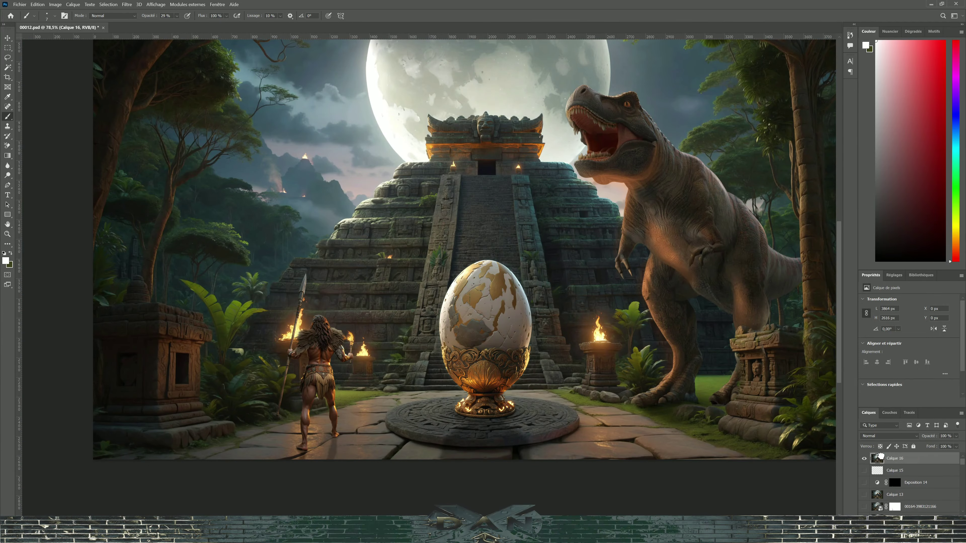
left_click(864, 481)
scroll(900, 499, "down", 2)
scroll(894, 502, "down", 2)
scroll(888, 503, "down", 2)
scroll(881, 506, "down", 2)
scroll(878, 495, "up", 5)
scroll(875, 483, "up", 5)
scroll(870, 472, "up", 5)
Step: Show the T-rex layer and turn on the Exposition 9 adjustment to compare lighting
left_click(864, 459)
scroll(869, 472, "down", 4)
scroll(872, 479, "down", 4)
scroll(875, 487, "down", 4)
scroll(877, 495, "down", 3)
scroll(886, 495, "up", 4)
scroll(912, 498, "up", 3)
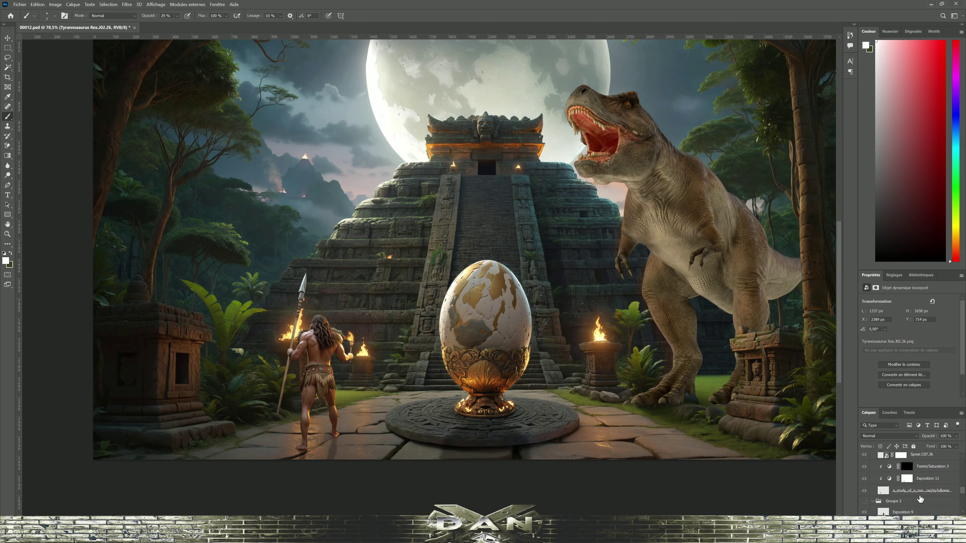
scroll(891, 493, "up", 4)
scroll(895, 497, "up", 4)
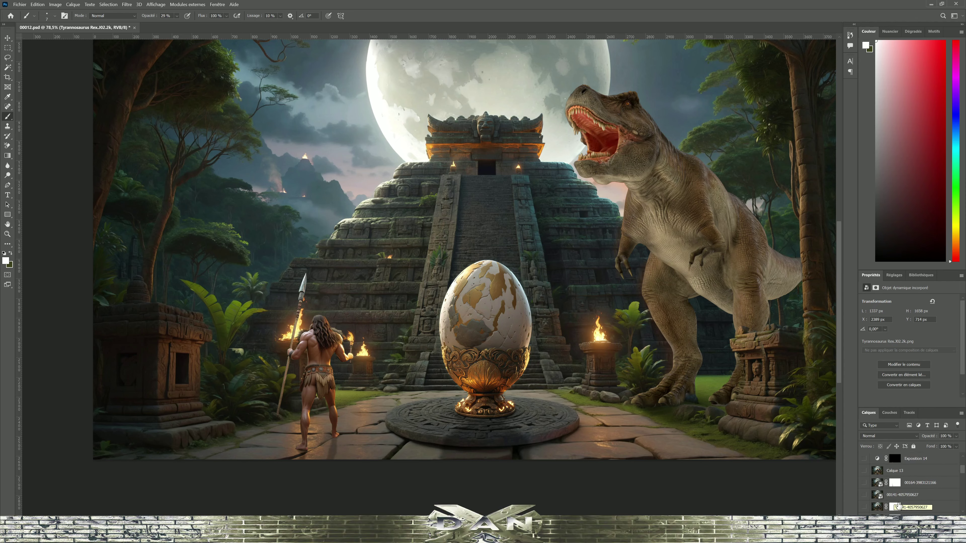
scroll(903, 502, "down", 5)
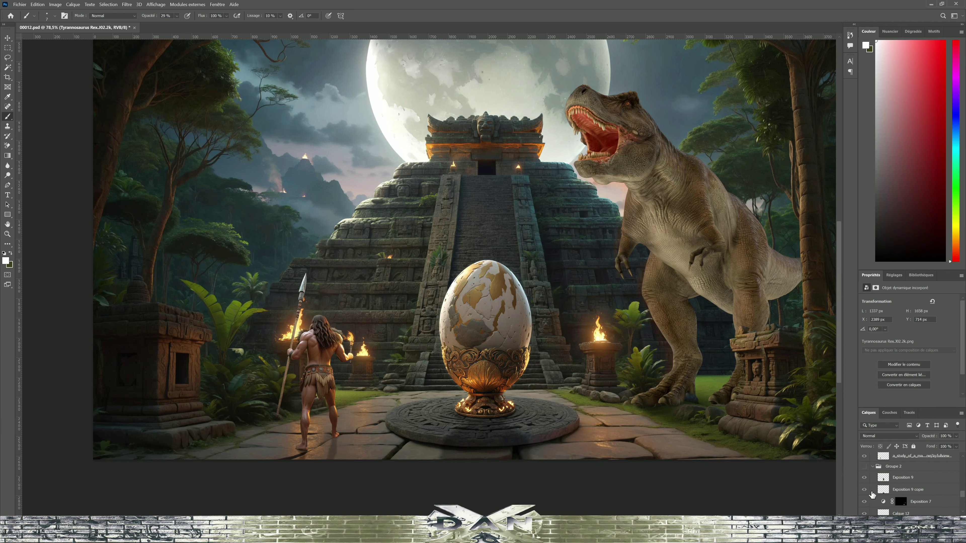
left_click(865, 460)
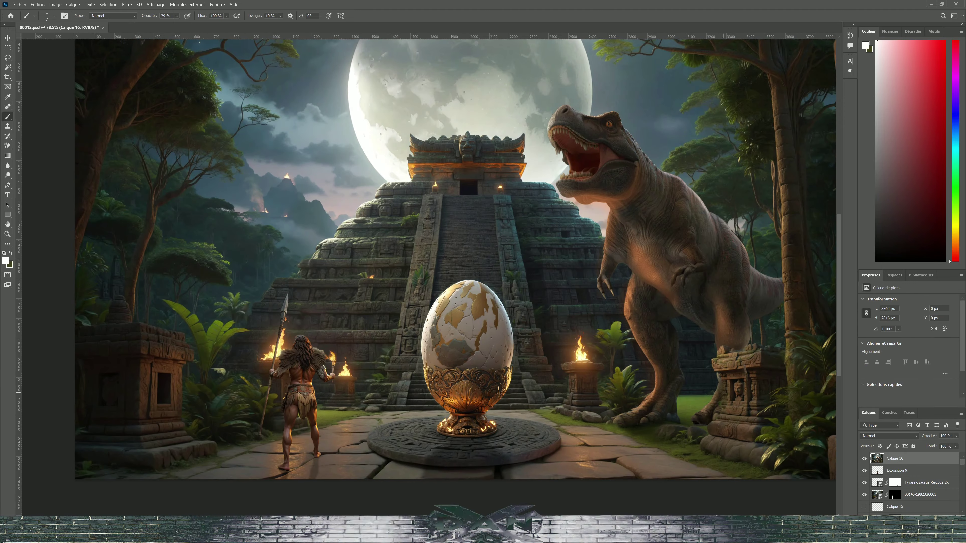
Step: Switch to Calque 16 and load the background copy's temple outline as a selection
left_click(879, 488, "ctrl")
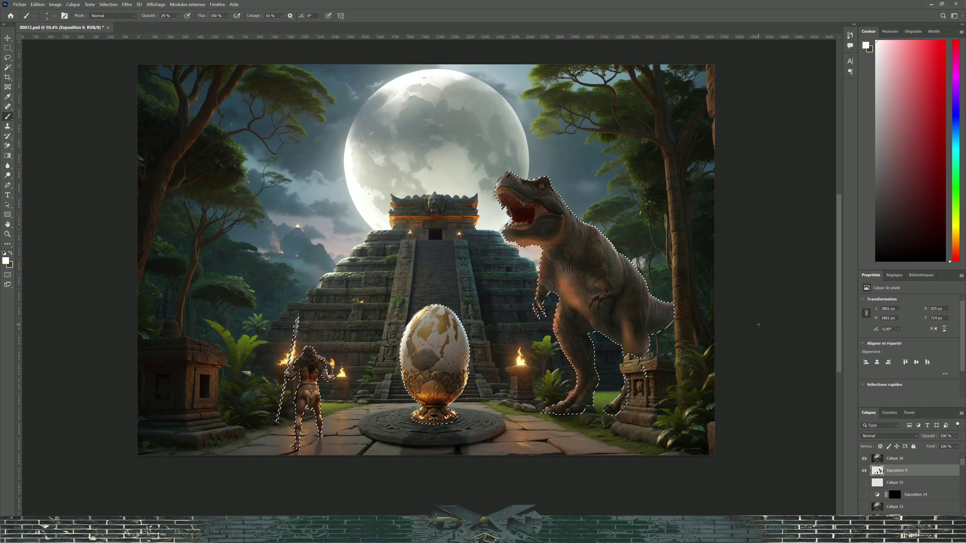
key("alt+bracketright")
scroll(900, 490, "down", 5)
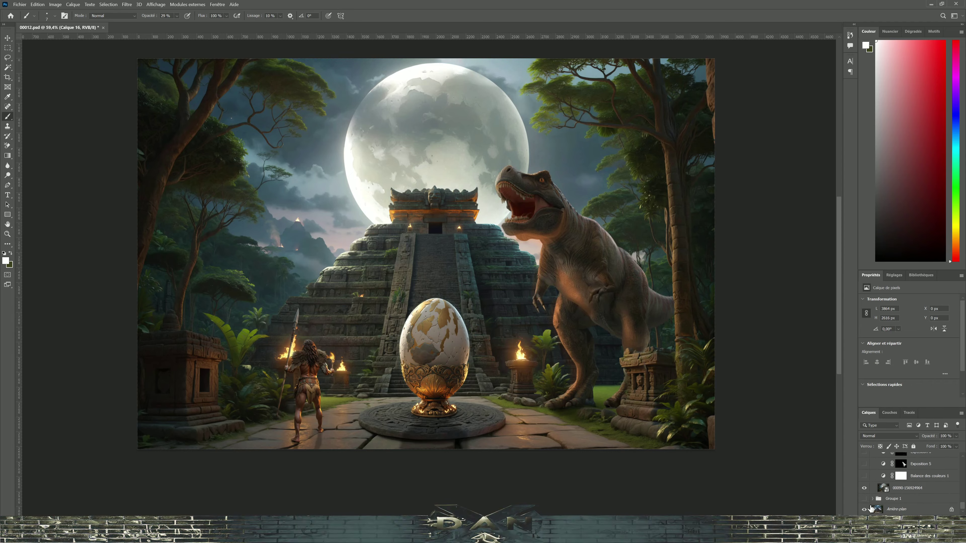
right_click(923, 500)
left_click(902, 502, "ctrl")
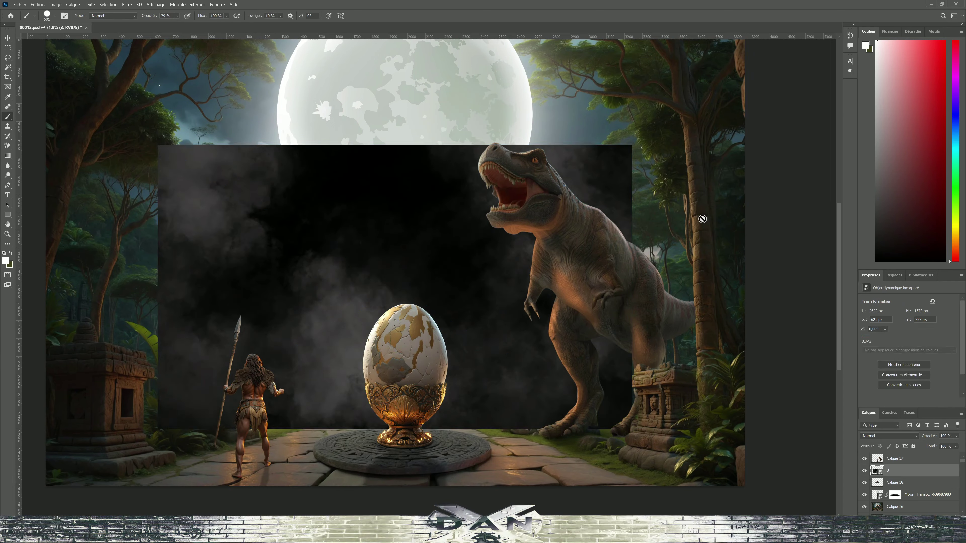
Step: Try Linear Dodge on smoky layer 3, then settle on Superposition blending
left_click(889, 436)
left_click(872, 408)
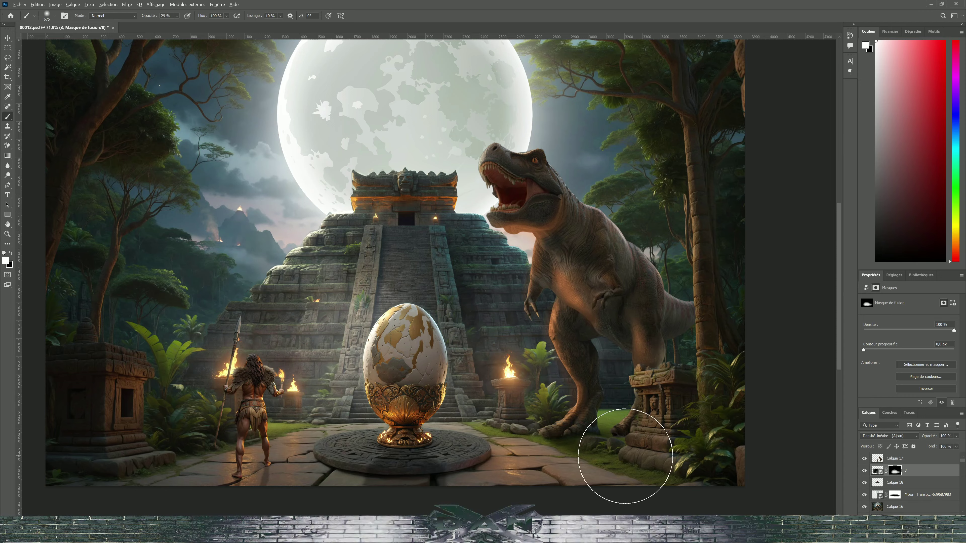
left_click(889, 436)
left_click(882, 391)
scroll(453, 352, "down", 2)
Step: Enlarge smoky layer 16 over the scene, blend it in Superposition, and invert its mask
left_click_drag(468, 324, 452, 352)
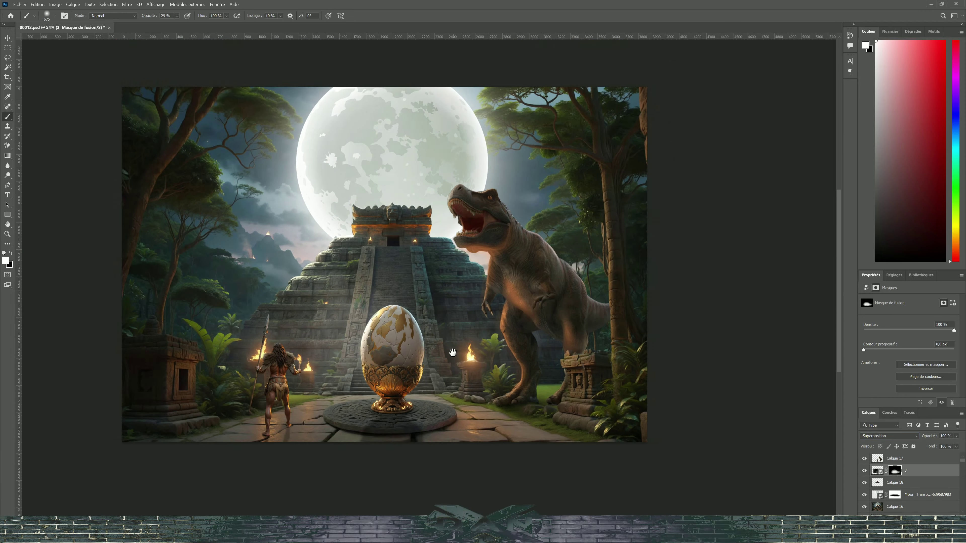
left_click_drag(442, 269, 644, 318)
key("Return")
left_click(889, 436)
left_click(882, 391)
key("ctrl+i")
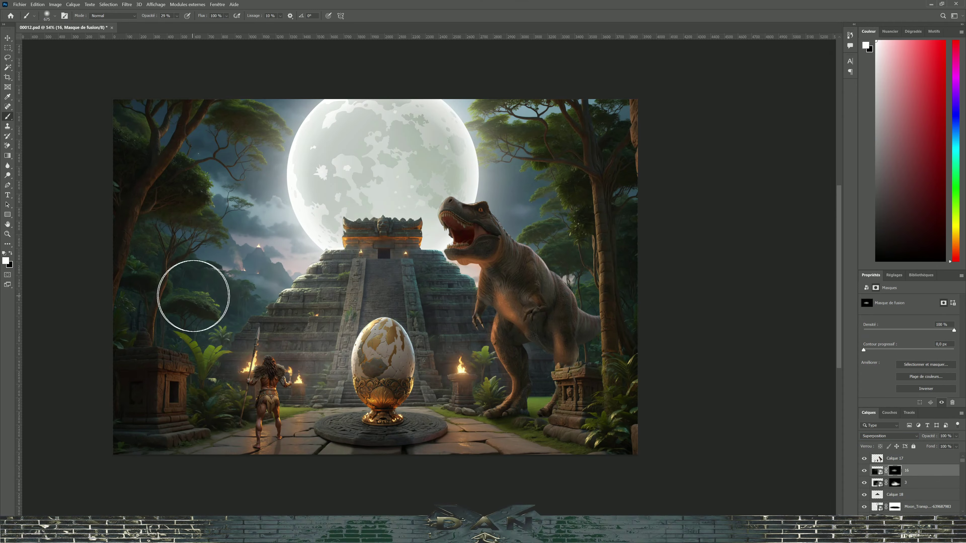
scroll(194, 295, "up", 2)
scroll(597, 345, "down", 3)
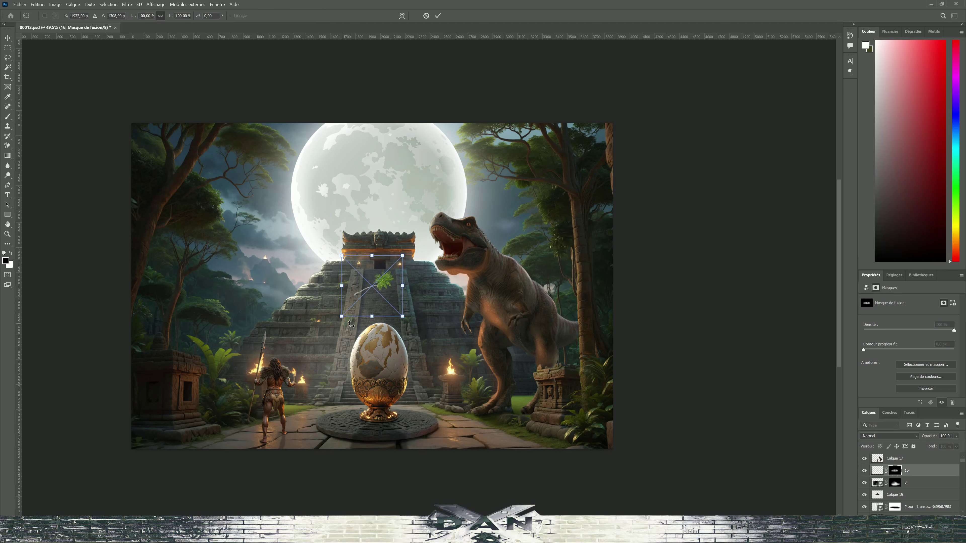
Step: Enlarge, tilt and rotate the palm fronds into the upper-left corner
left_click_drag(378, 253, 315, 200)
scroll(295, 402, "down", 3)
mouse_move(294, 402)
left_mouse_down()
mouse_move(291, 443)
mouse_move(536, 131)
left_mouse_up()
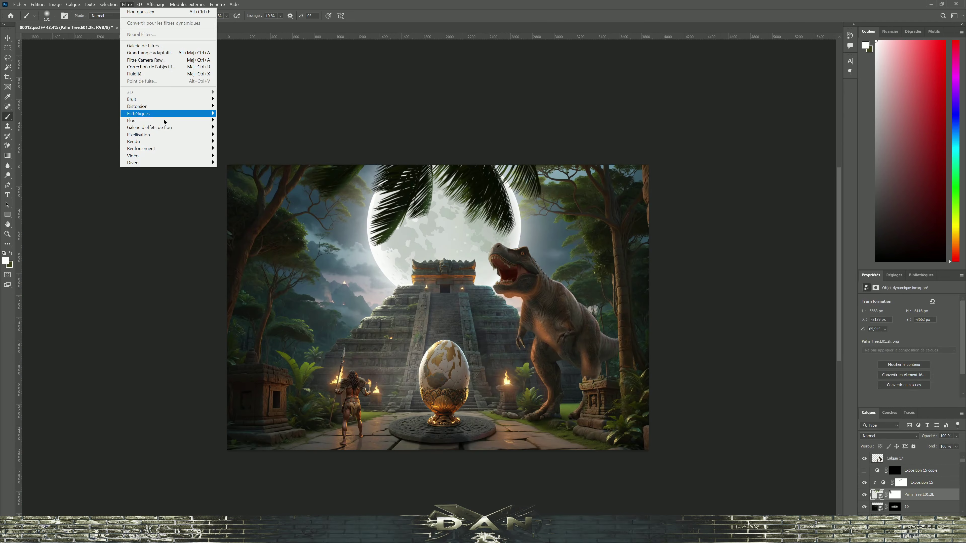
left_click(522, 210)
mouse_move(440, 141)
left_mouse_down()
mouse_move(598, 150)
mouse_move(168, 510)
mouse_move(336, 350)
left_mouse_up()
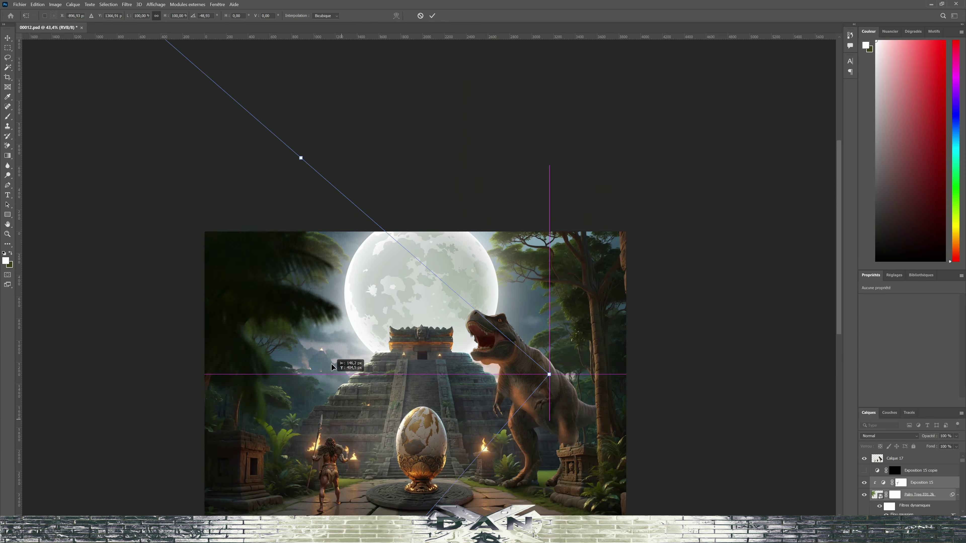
mouse_move(338, 350)
left_mouse_down()
mouse_move(317, 492)
mouse_move(456, 298)
left_mouse_up()
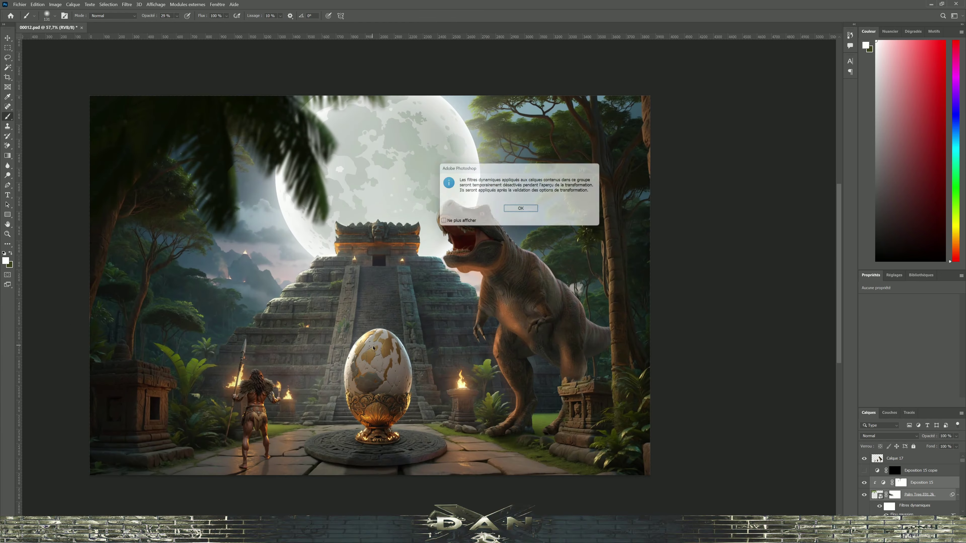
Step: Move the duplicate palm fronds to the upper right, then place the fern lower left and right
key("Return")
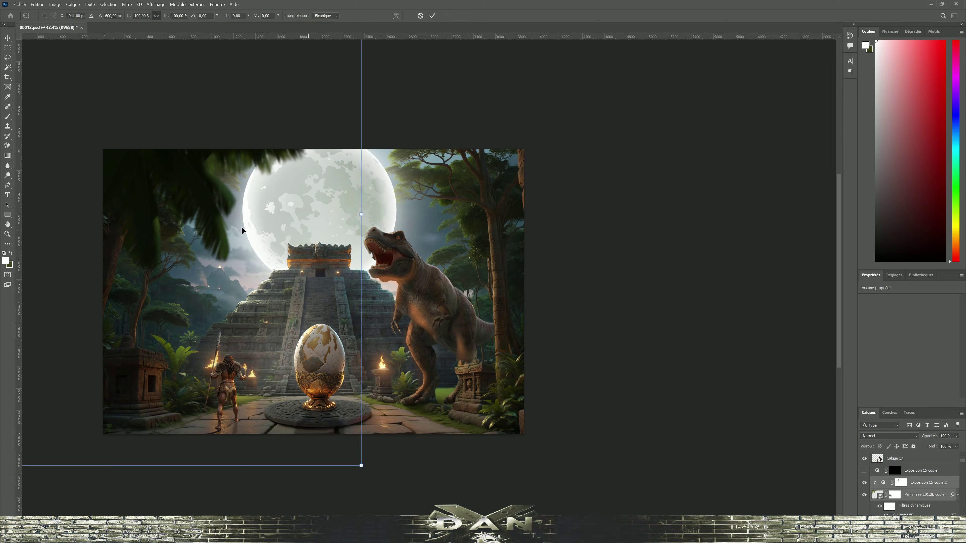
left_click_drag(242, 230, 538, 317)
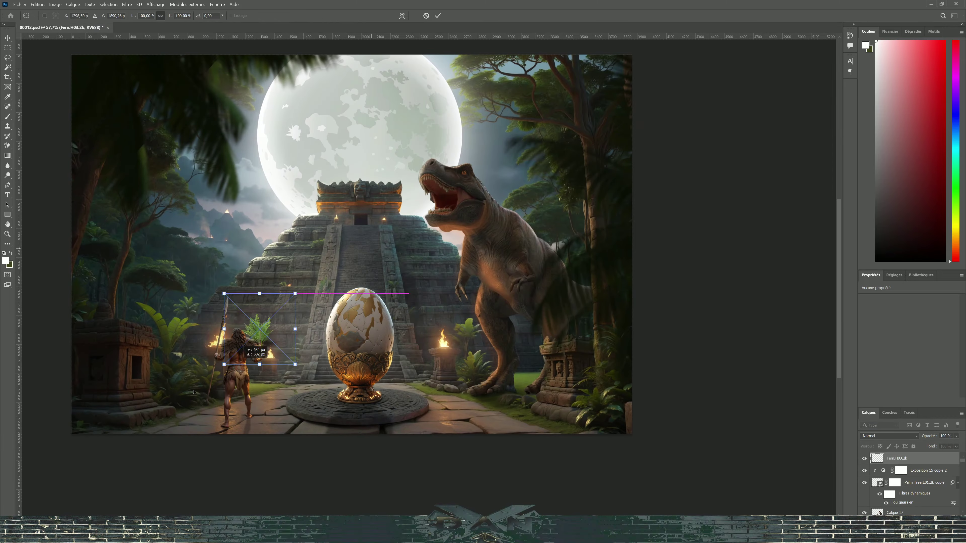
left_click_drag(268, 329, 242, 412)
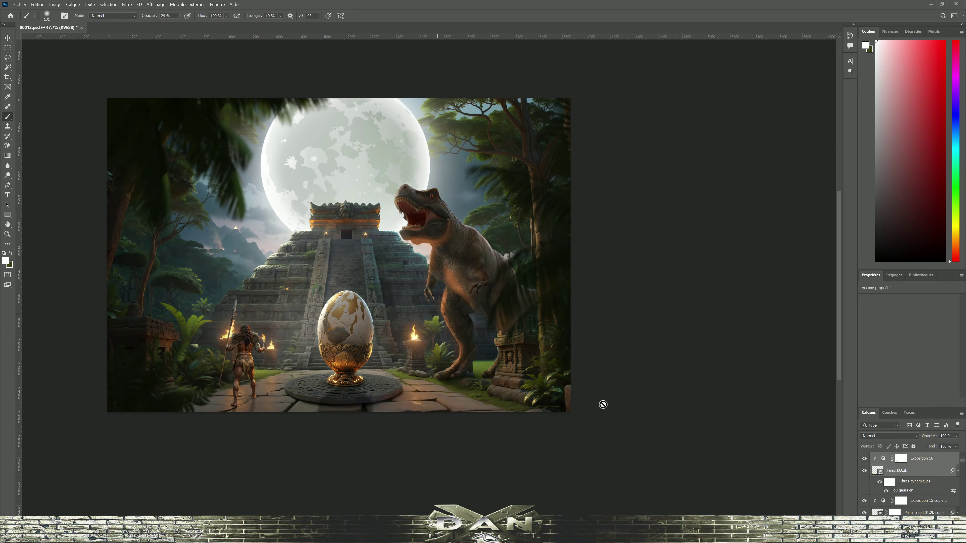
left_click_drag(272, 336, 563, 425)
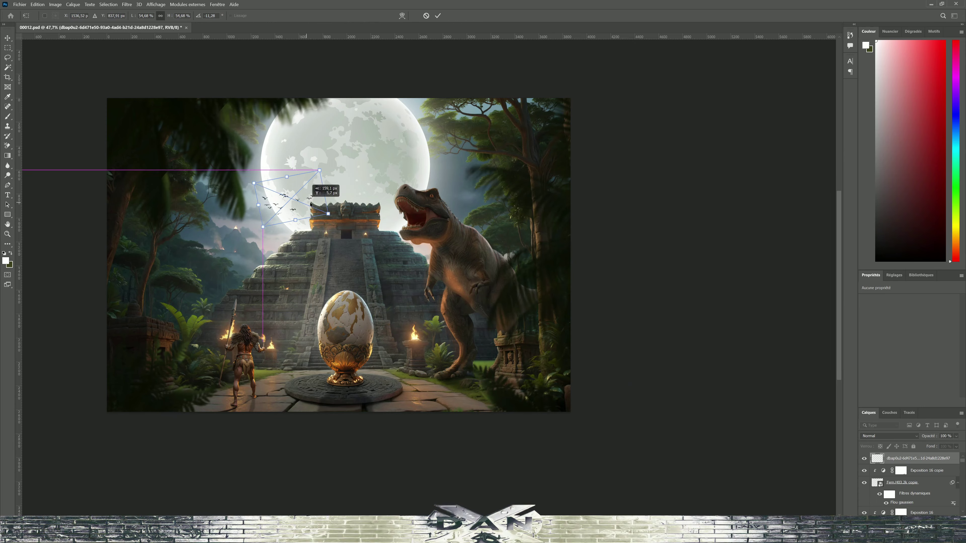
Step: Commit the birds' transform and nudge the flock beside the temple
key("Return")
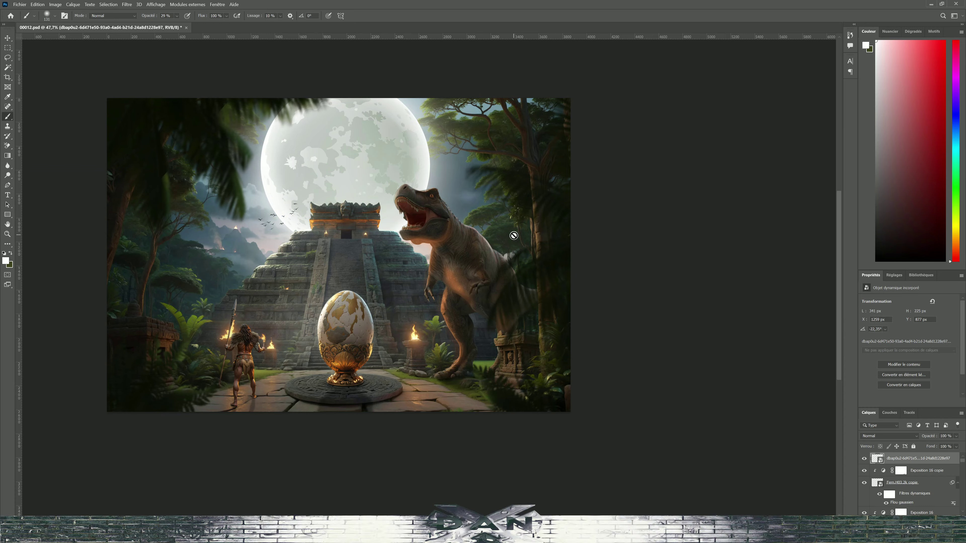
left_click_drag(268, 233, 289, 228)
scroll(289, 228, "up", 5)
scroll(289, 228, "up", 2)
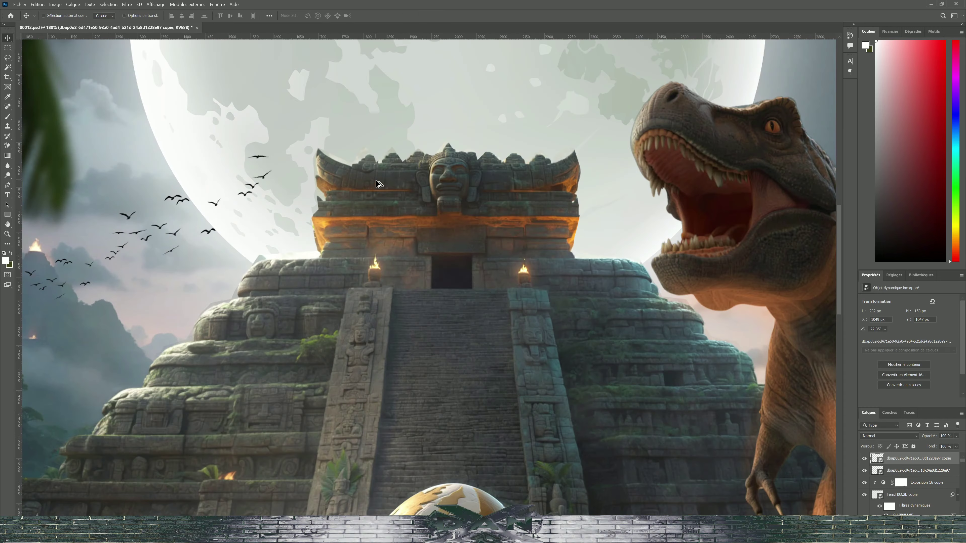
scroll(838, 487, "down", 3)
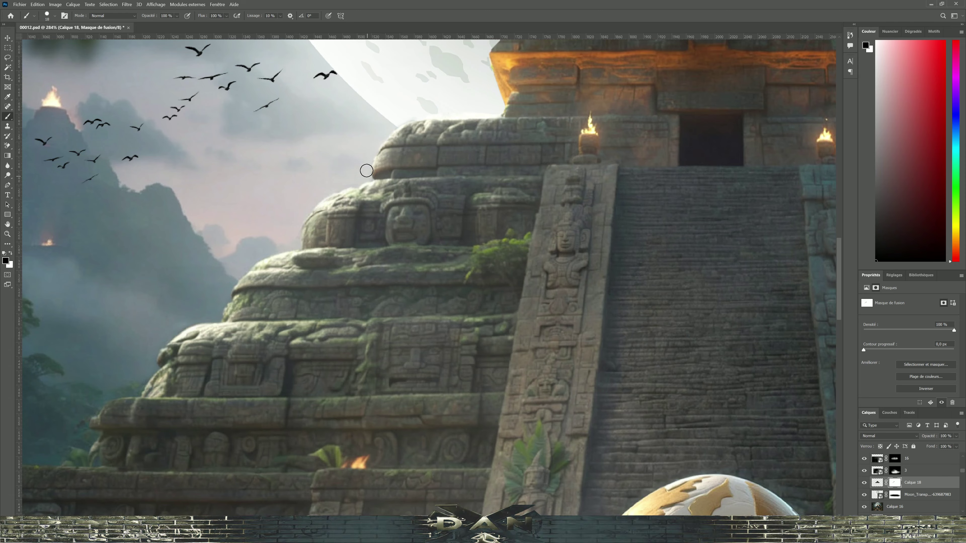
Step: Inspect the temple's top edge and the T-rex's jaw and neck up close, then fit the image
scroll(374, 125, "up", 5)
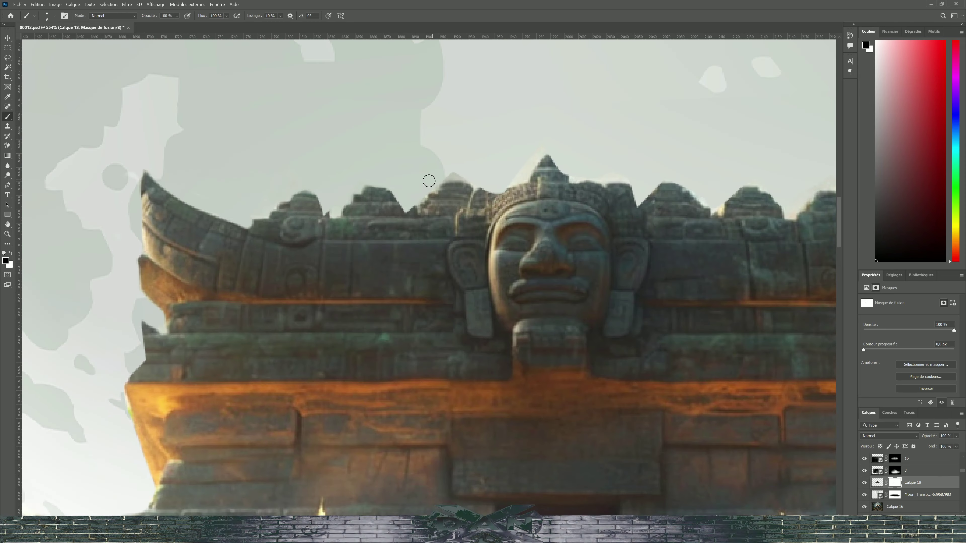
mouse_move(429, 181)
left_mouse_down()
mouse_move(412, 132)
mouse_move(395, 138)
left_mouse_up()
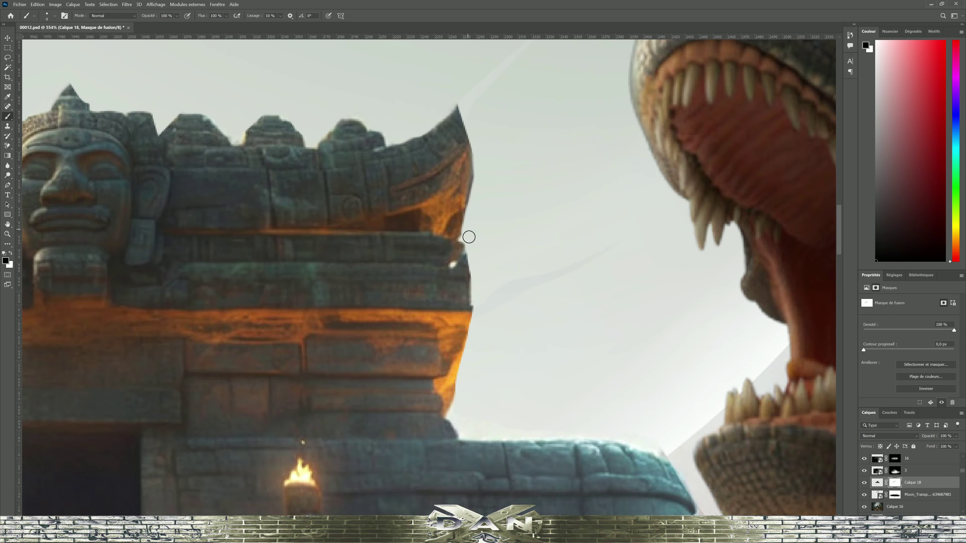
left_click_drag(469, 237, 381, 224)
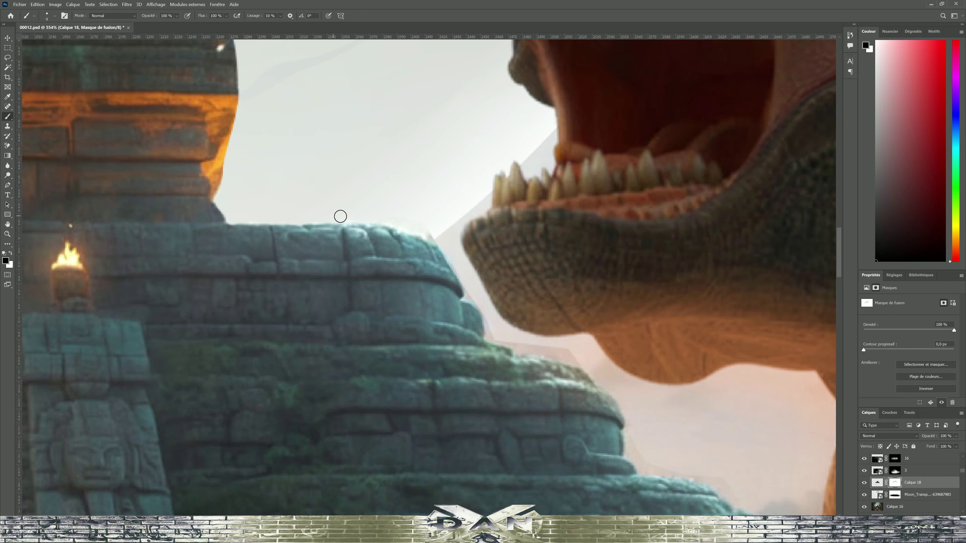
left_click_drag(490, 333, 244, 226)
key("ctrl+0")
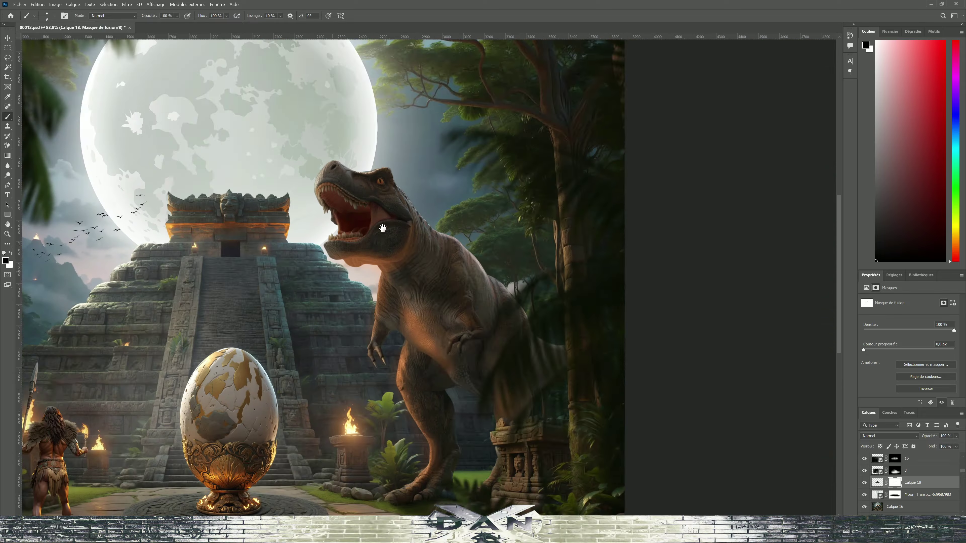
scroll(390, 212, "down", 3)
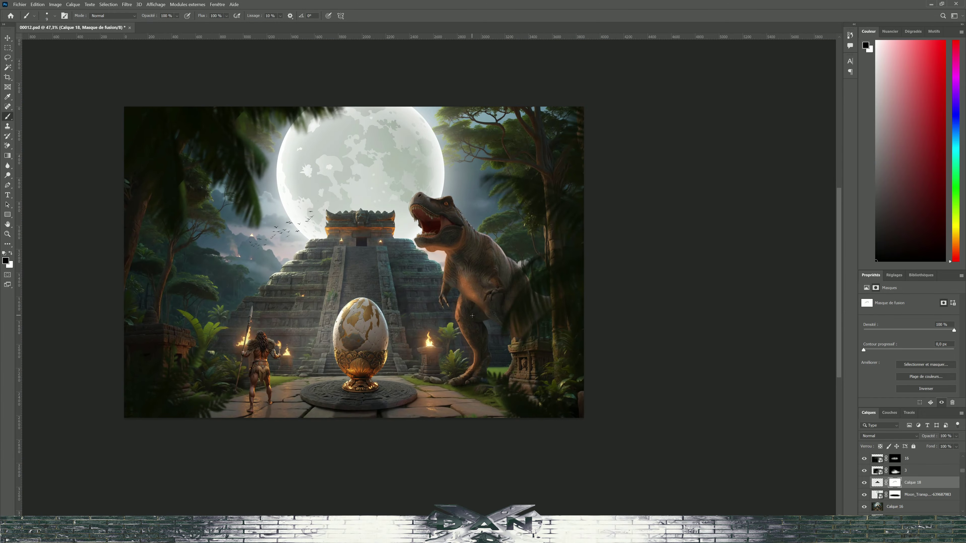
scroll(896, 488, "up", 5)
Step: Add a Solid Color fill layer in Linear Dodge (Add) mode with an inverted black mask
left_click(925, 521)
left_click(875, 355)
left_click_drag(742, 304, 741, 335)
left_click(815, 277)
left_click(889, 436)
left_click(879, 408)
key("d")
key("ctrl+i")
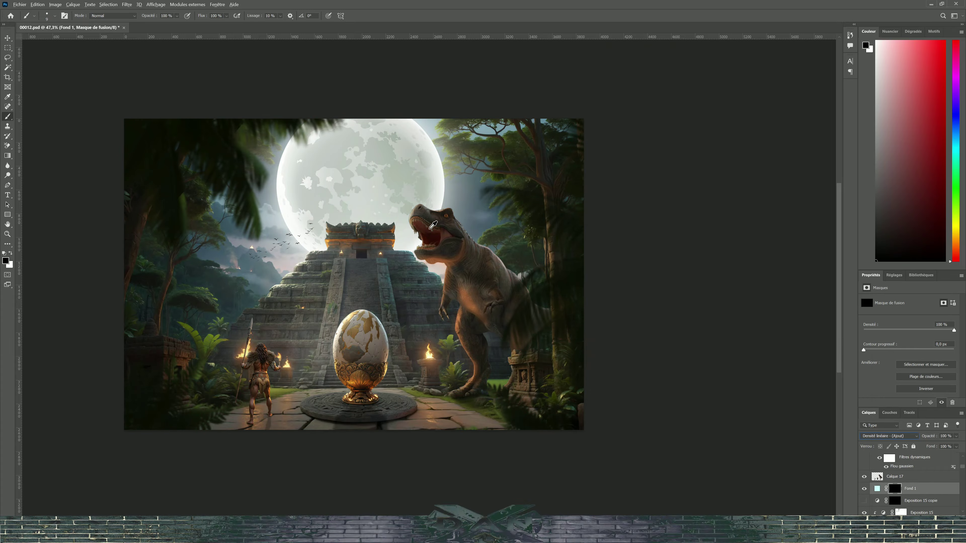
Step: Duplicate the glow layer twice and paint white glow around the egg
scroll(380, 282, "up", 5)
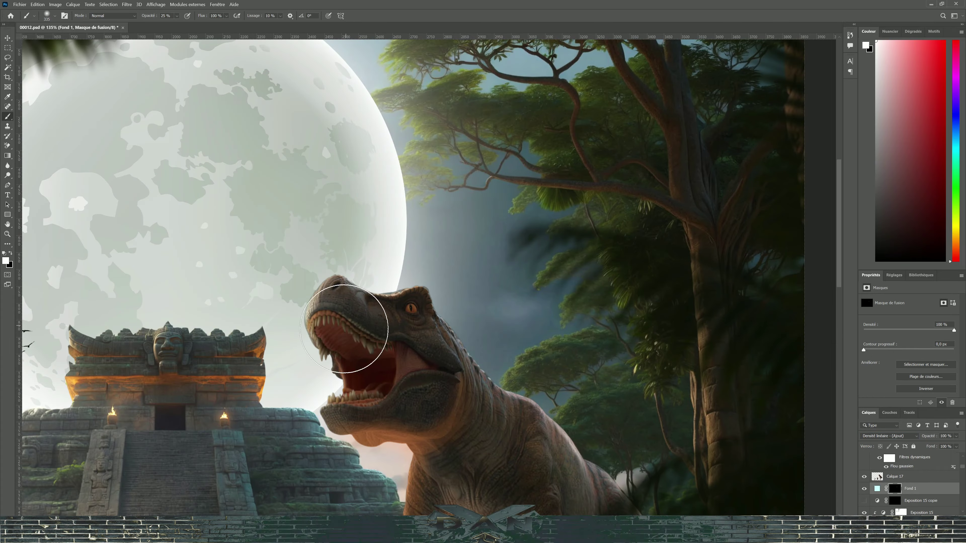
scroll(380, 312, "down", 3)
scroll(431, 345, "down", 3)
scroll(405, 350, "up", 2)
scroll(700, 305, "up", 4)
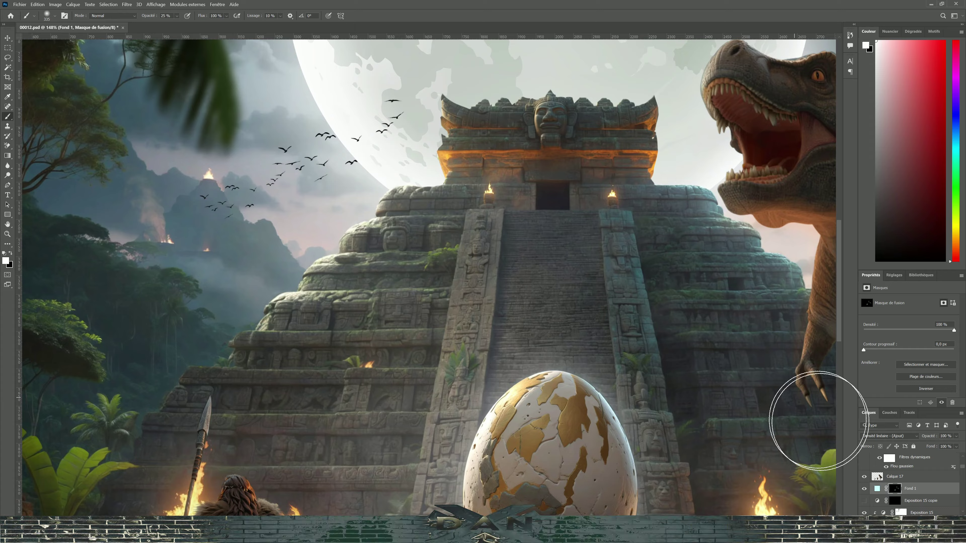
scroll(700, 305, "down", 2)
scroll(912, 492, "up", 2)
scroll(881, 473, "up", 1)
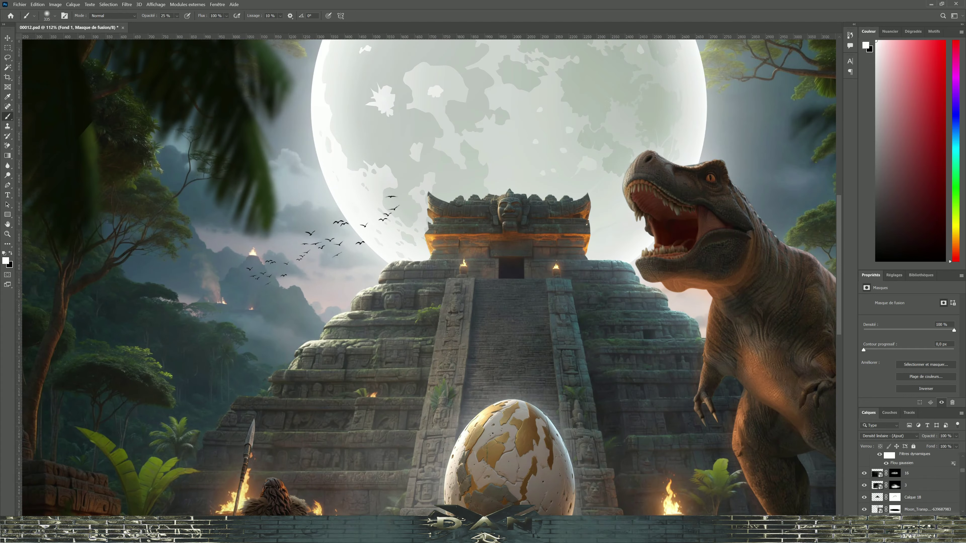
left_click_drag(914, 475, 913, 481)
scroll(419, 285, "down", 3)
scroll(301, 279, "up", 2)
scroll(300, 279, "up", 2)
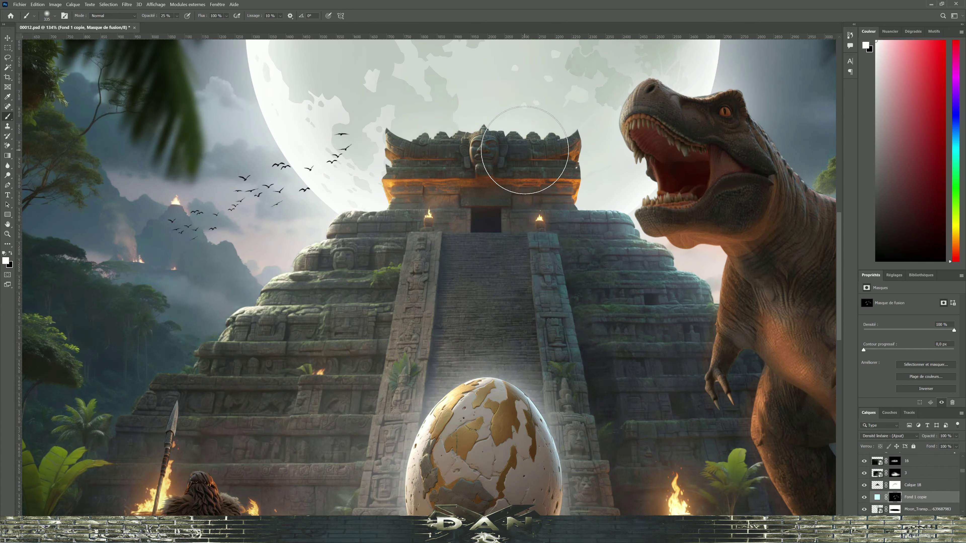
scroll(524, 336, "down", 3)
scroll(681, 360, "right", 2)
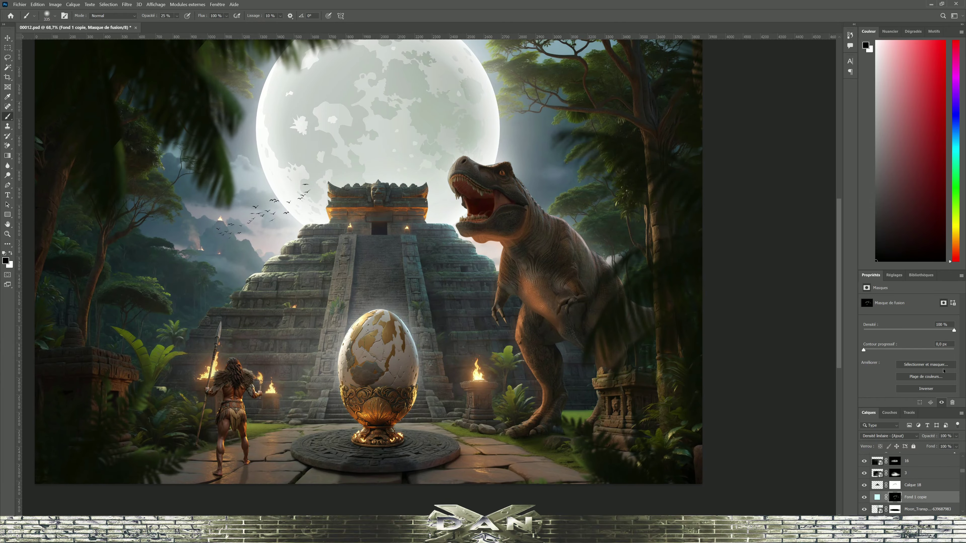
left_click_drag(890, 456, 890, 455)
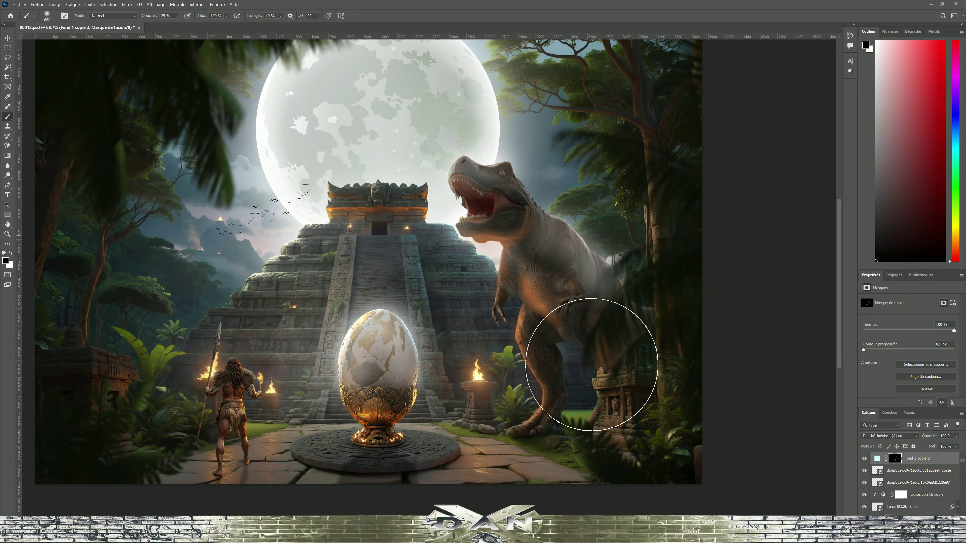
scroll(380, 438, "up", 3)
key("x")
left_click_drag(384, 299, 404, 227)
Step: Add an orange colour fill layer over the scene and lower its Fill to 17%
scroll(403, 226, "down", 3)
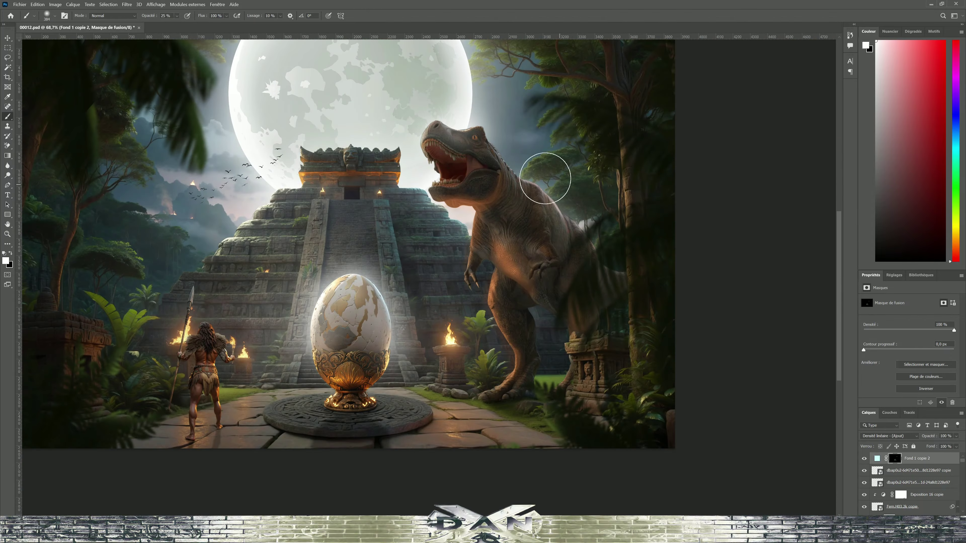
scroll(229, 235, "down", 1)
left_click(956, 446)
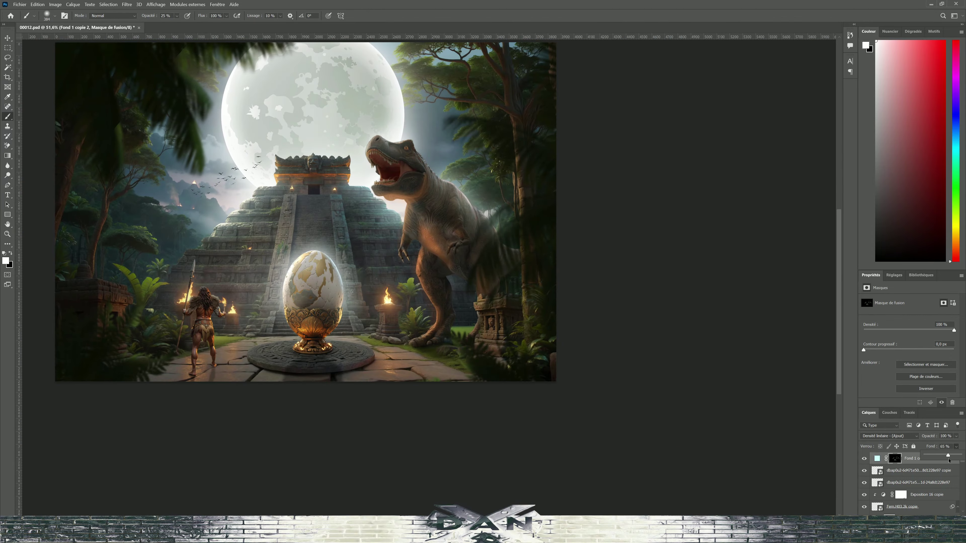
scroll(430, 313, "down", 2)
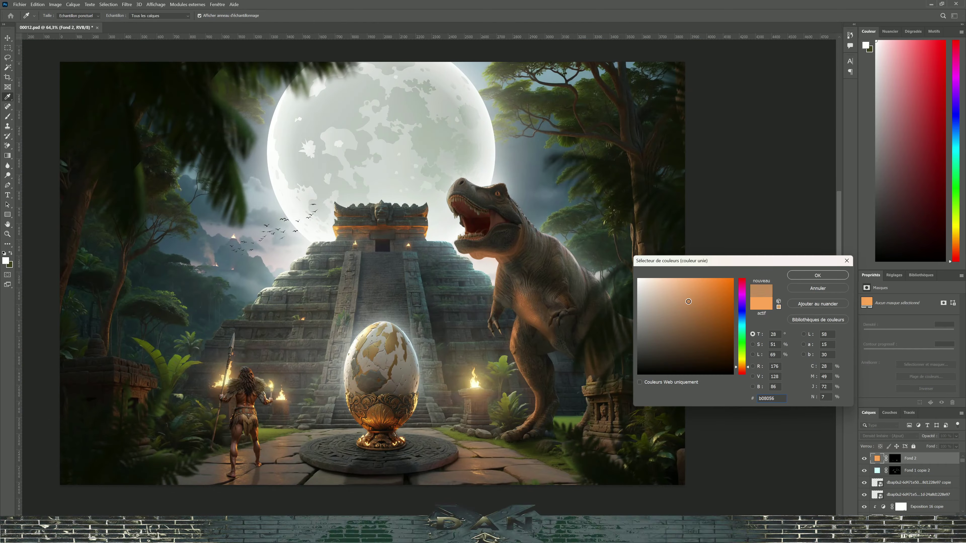
key("Return")
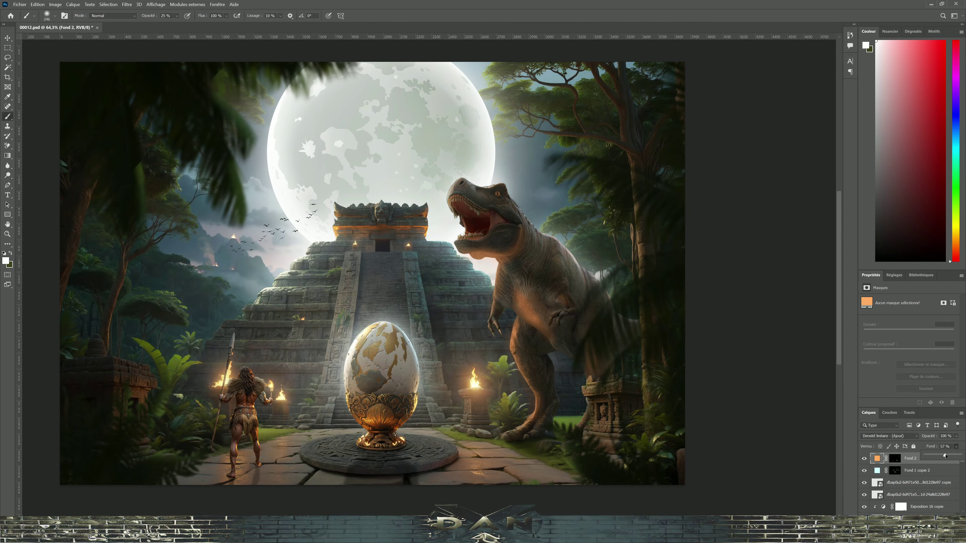
left_click_drag(492, 321, 481, 293)
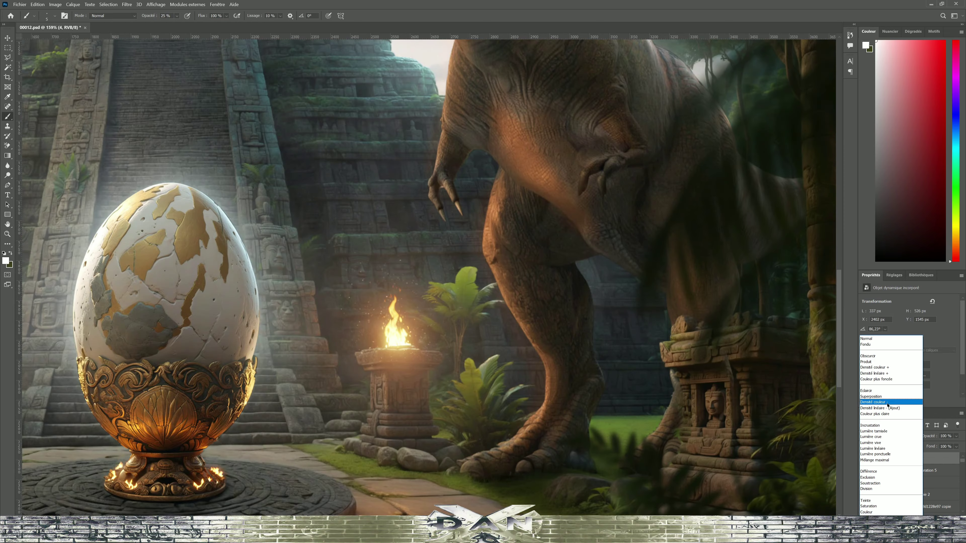
Step: Set the Hue/Saturation layer to Color Burn and blend the Forest Rock texture in Soft Light
left_click(888, 403)
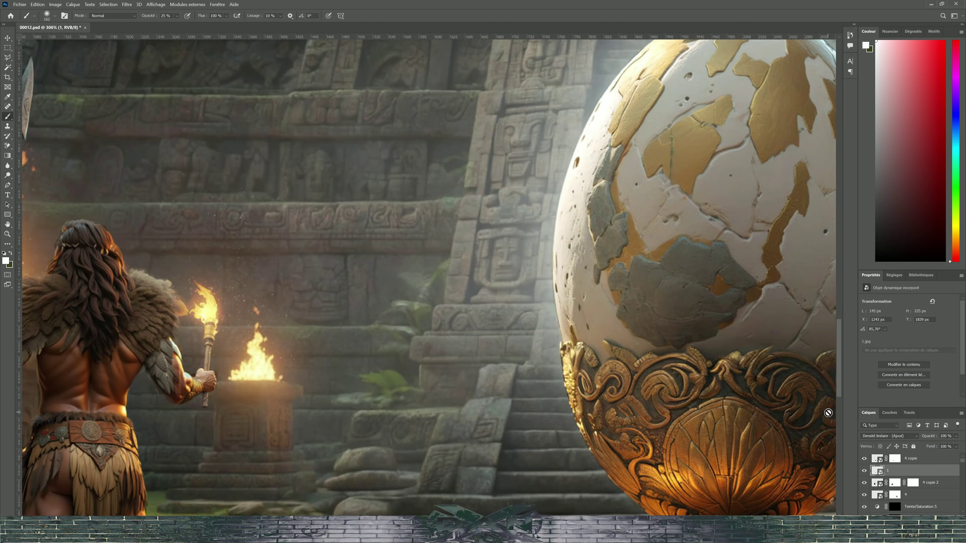
scroll(237, 190, "down", 5)
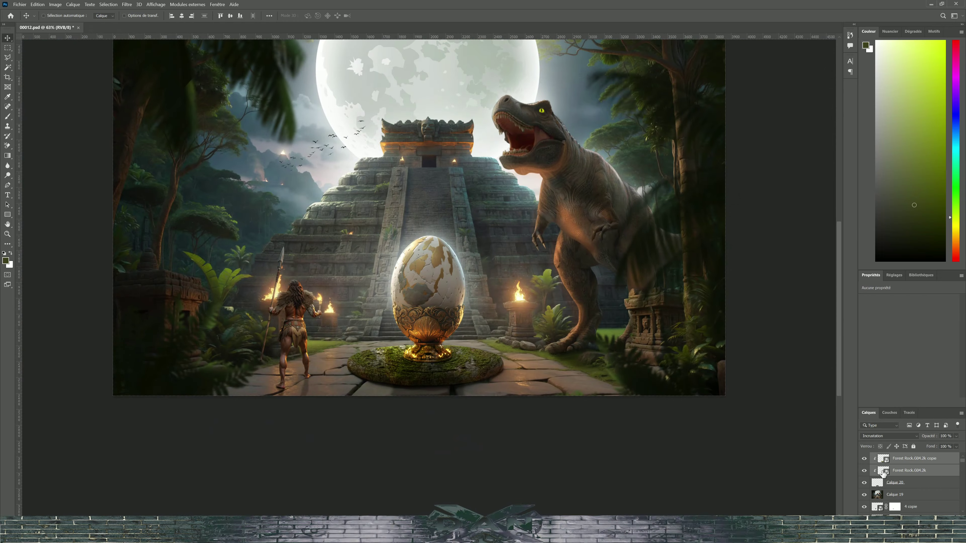
right_click(913, 468)
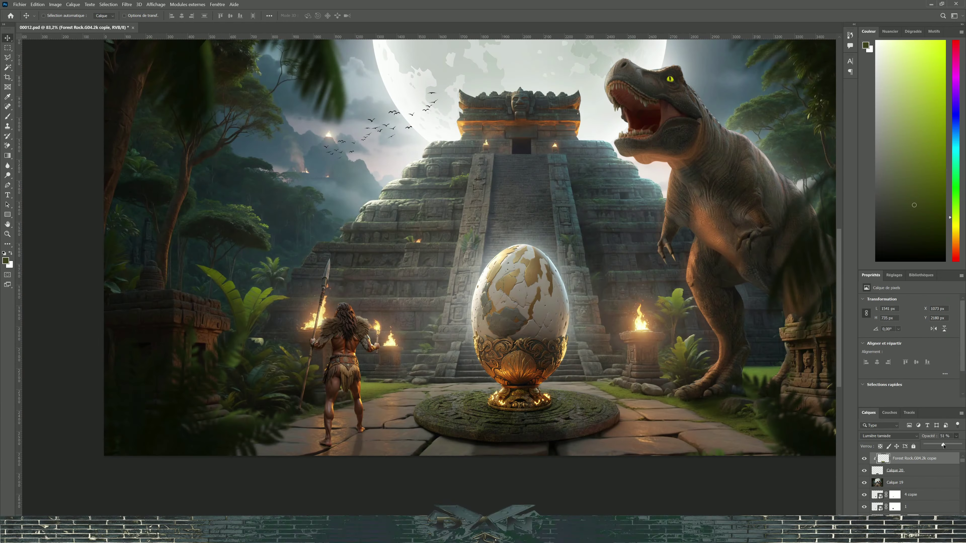
left_click(888, 436)
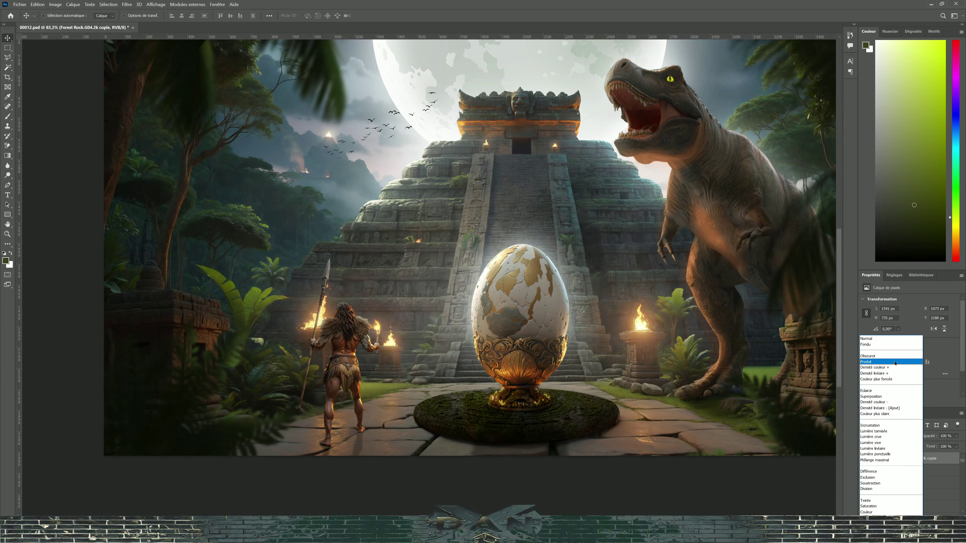
left_click(896, 431)
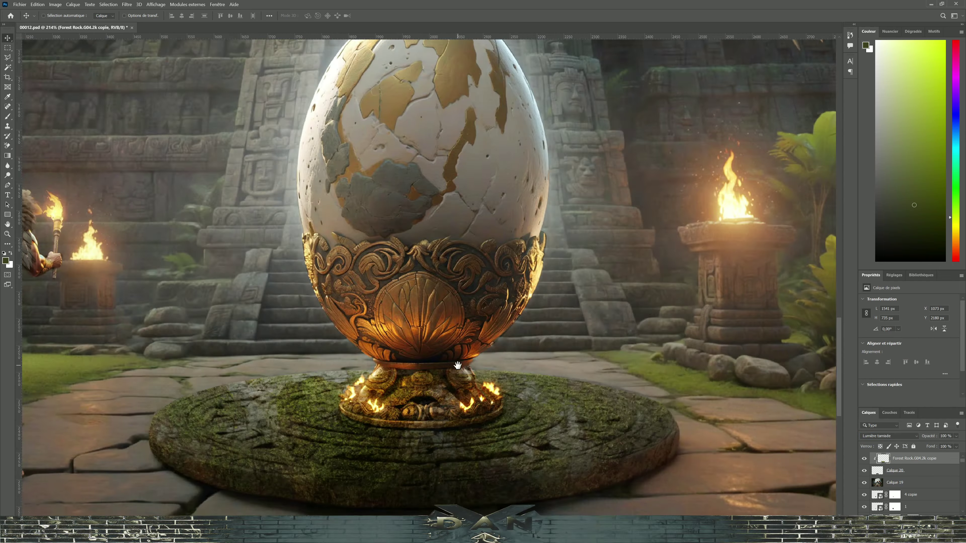
Step: Mask the moss off the golden base while keeping it on the pedestal rim
left_click_drag(390, 386, 370, 403)
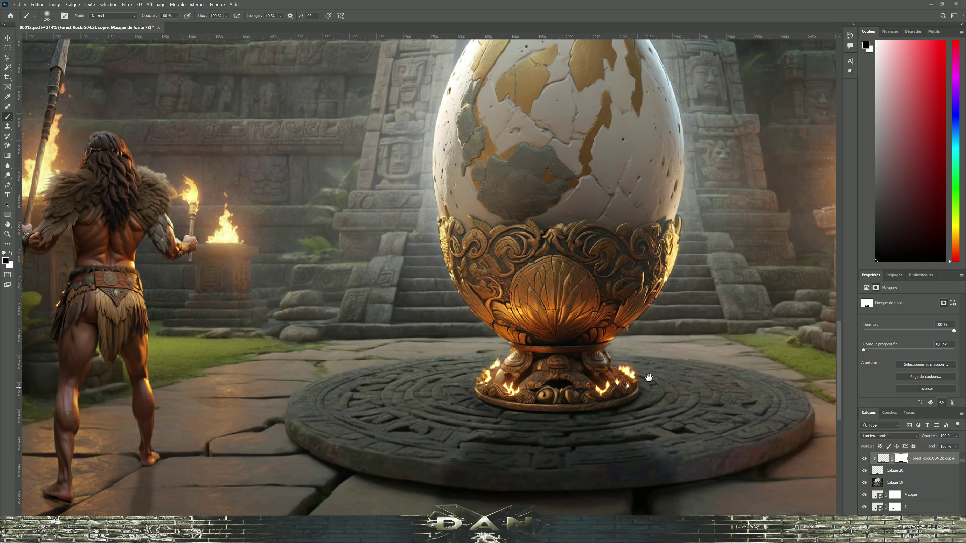
key("x")
left_click_drag(550, 377, 303, 354)
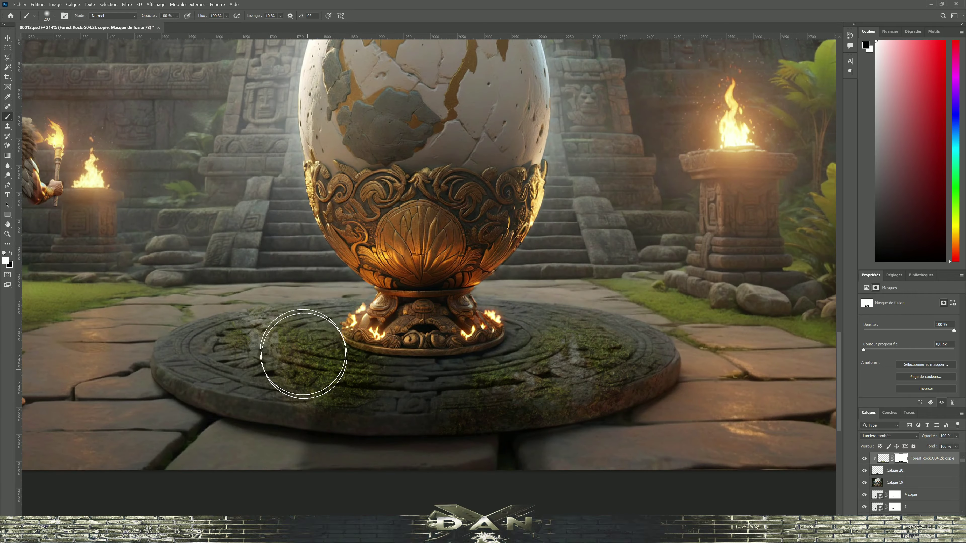
scroll(303, 354, "down", 5)
scroll(268, 377, "down", 5)
key("x")
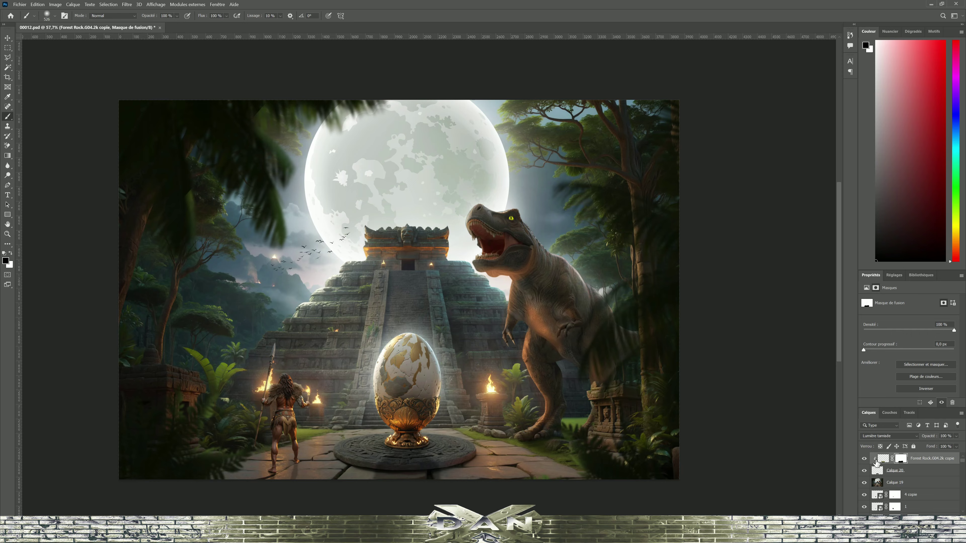
Step: Stamp visible layers into a smart object and set exposure, highlights, texture and clarity in Camera Raw
key("ctrl+shift+alt+e")
right_click(894, 458)
left_click(886, 218)
key("ctrl+shift+a")
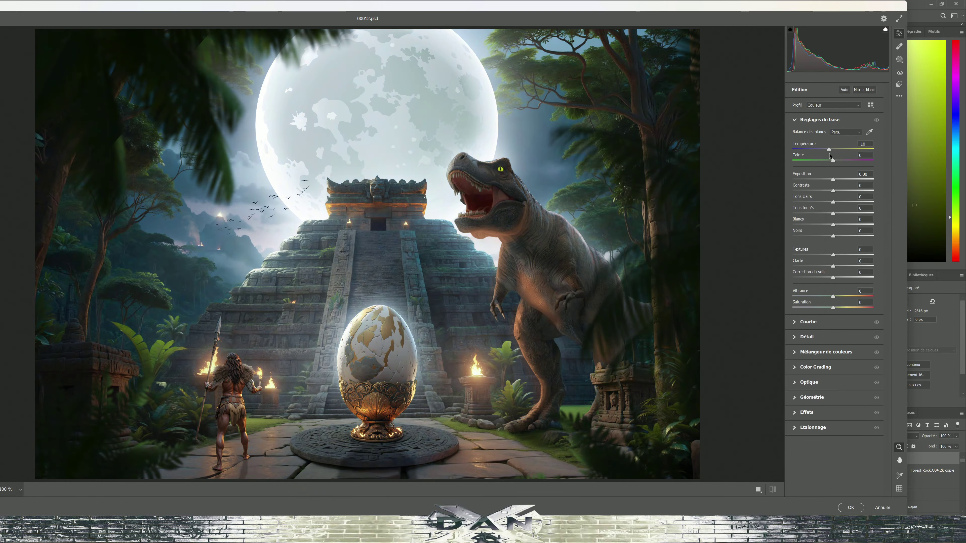
mouse_move(829, 179)
left_mouse_down()
mouse_move(840, 191)
mouse_move(832, 202)
left_mouse_up()
double_click(834, 179)
left_click_drag(832, 202, 841, 202)
left_click_drag(833, 254, 842, 266)
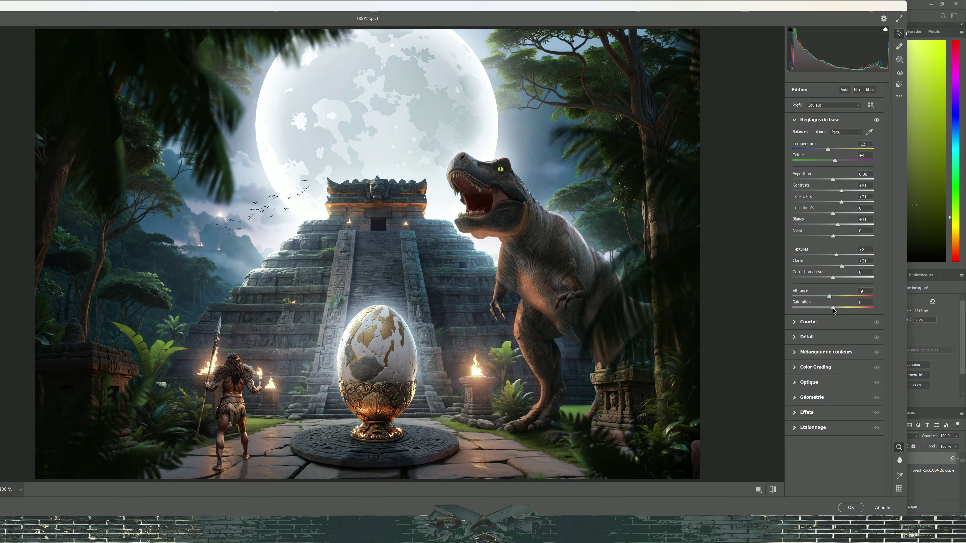
Step: Adjust the green curve, tint the highlights toward yellow, check Effects, and apply the grade
left_click(809, 322)
left_click(843, 147)
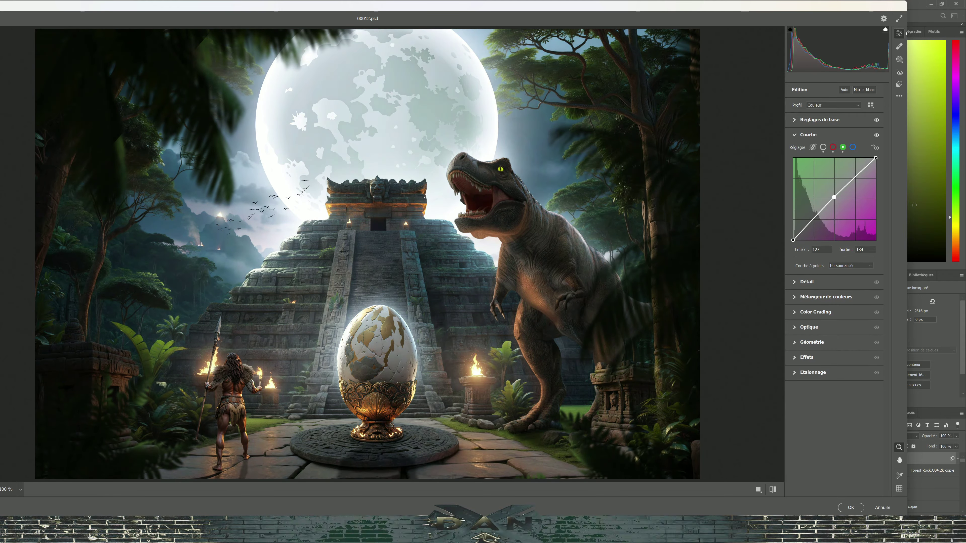
left_click(815, 312)
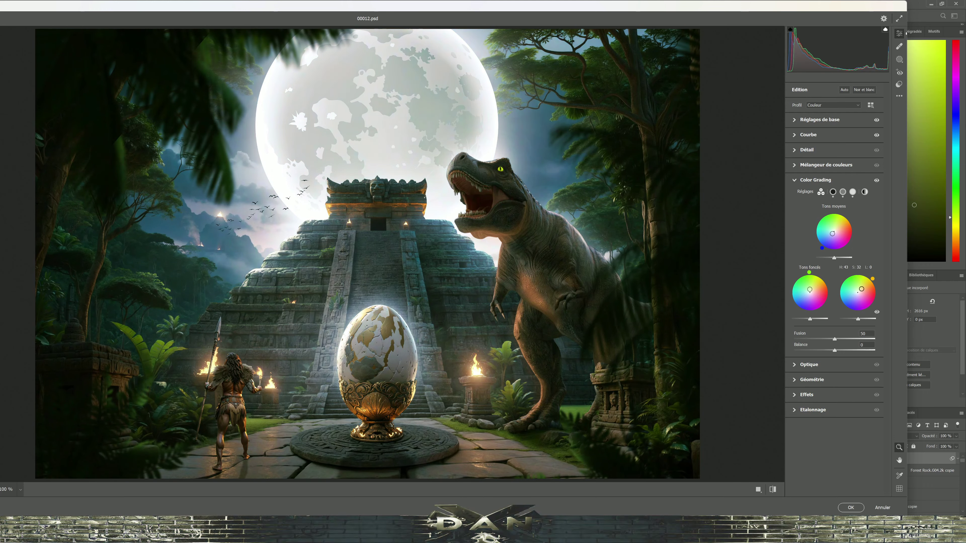
left_click_drag(858, 293, 865, 283)
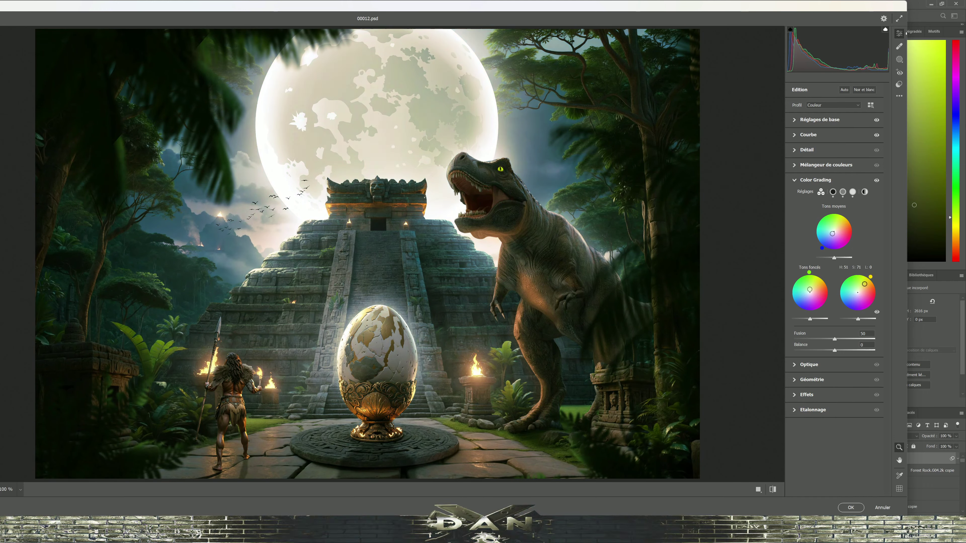
left_click(815, 180)
left_click(806, 225)
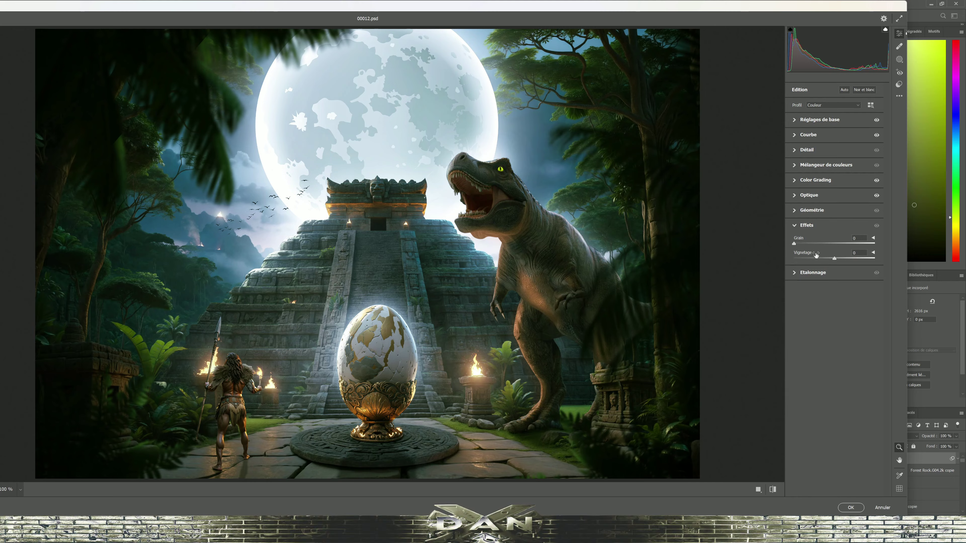
left_click(820, 119)
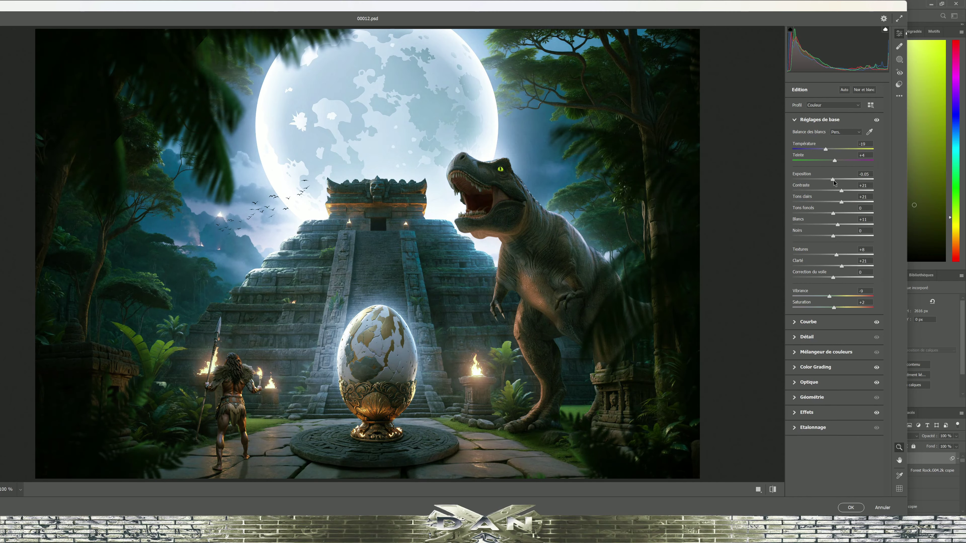
key("Return")
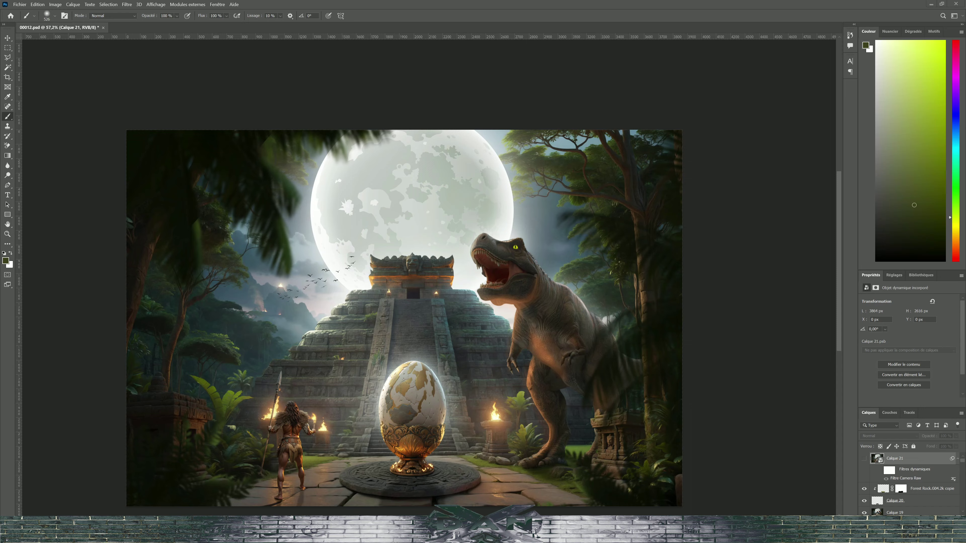
Step: Place the clouds image and hide its darker pixels through the layer's blending options
key("Return")
left_click(883, 435)
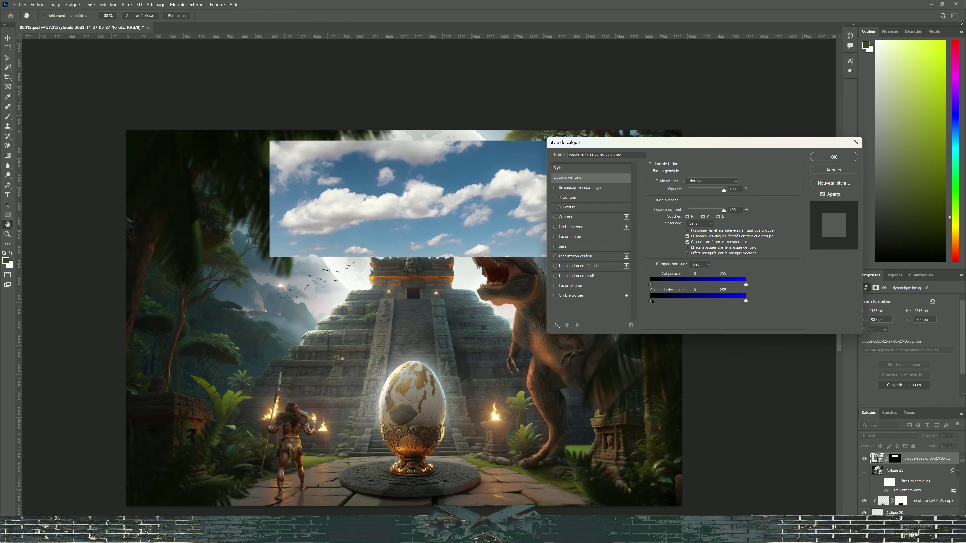
left_click_drag(650, 284, 746, 285)
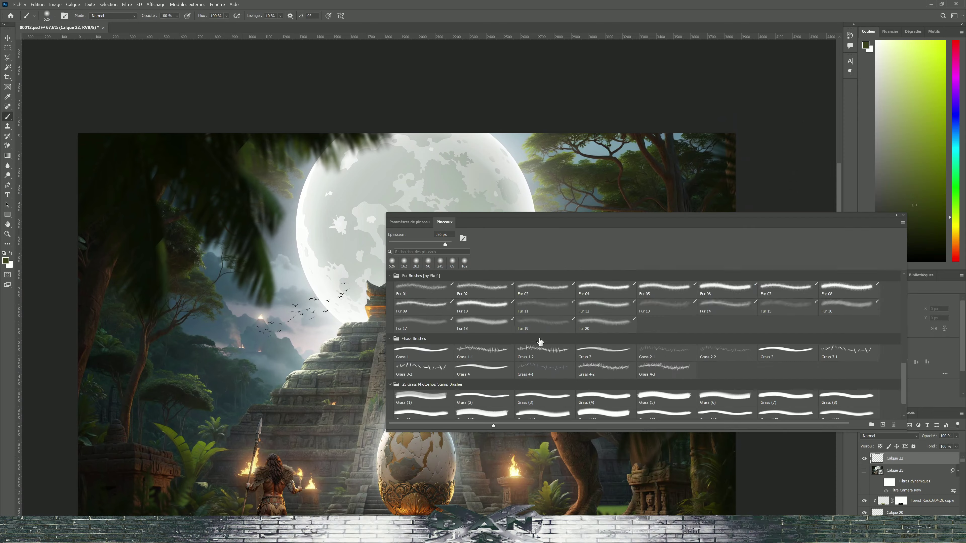
scroll(540, 341, "up", 5)
Step: Paint misty clouds over the moon with a soft cloud brush using roundness and scattering
left_click(466, 336)
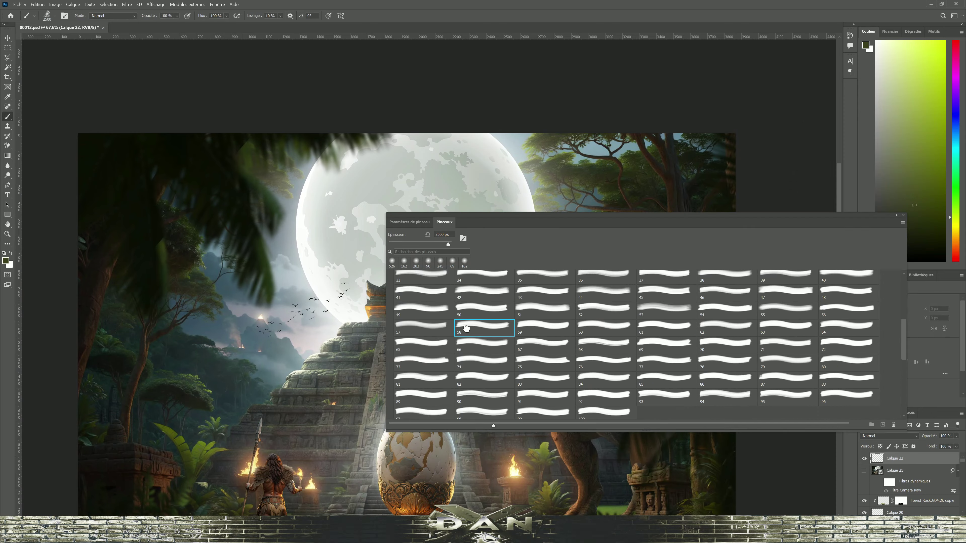
left_click(903, 216)
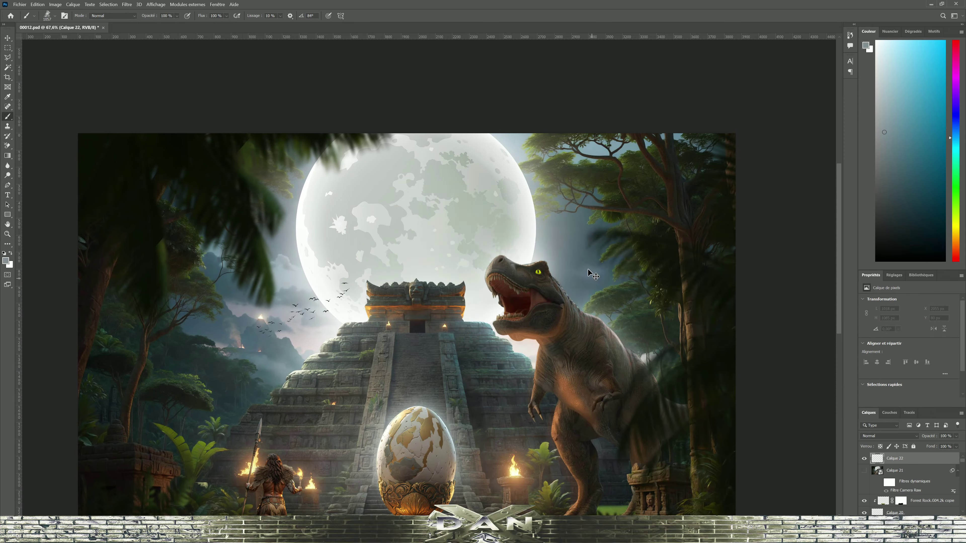
key("Delete")
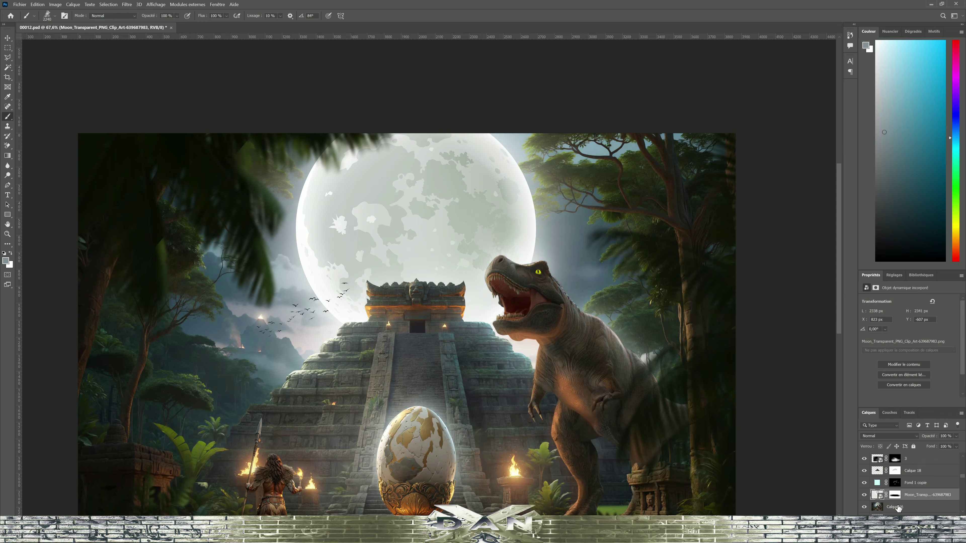
key("ctrl+z")
key("ctrl+minus")
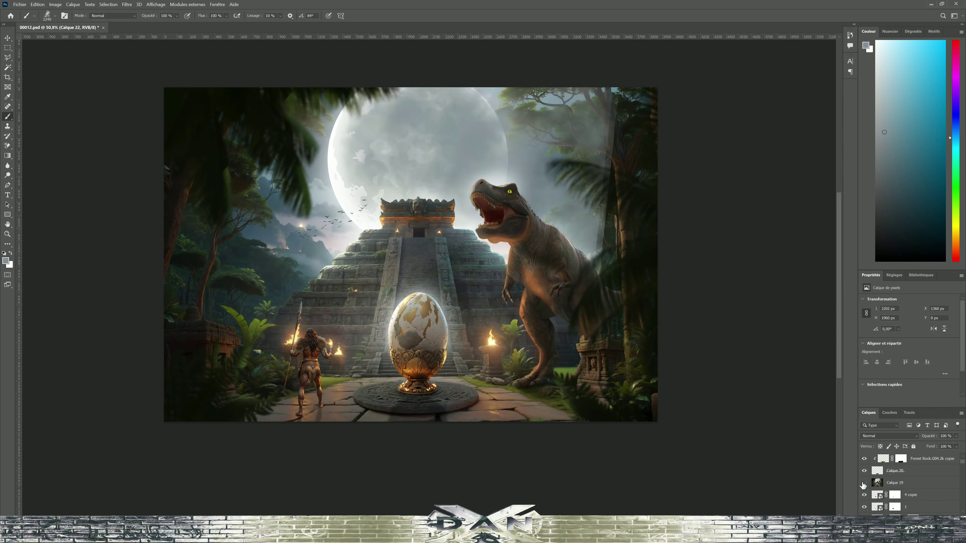
scroll(862, 487, "down", 5)
mouse_move(449, 134)
left_mouse_down()
mouse_move(494, 172)
mouse_move(361, 152)
left_mouse_up()
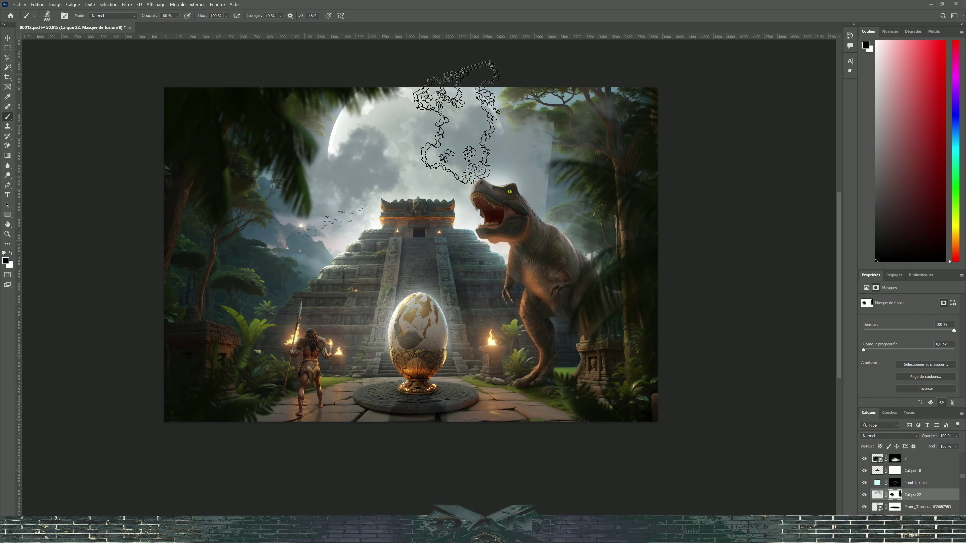
left_click_drag(308, 16, 316, 22)
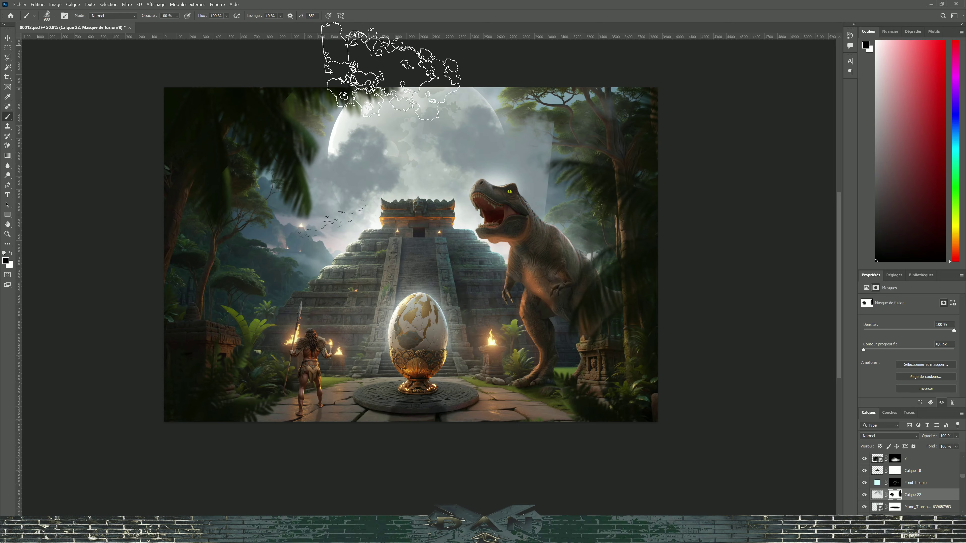
key("F5")
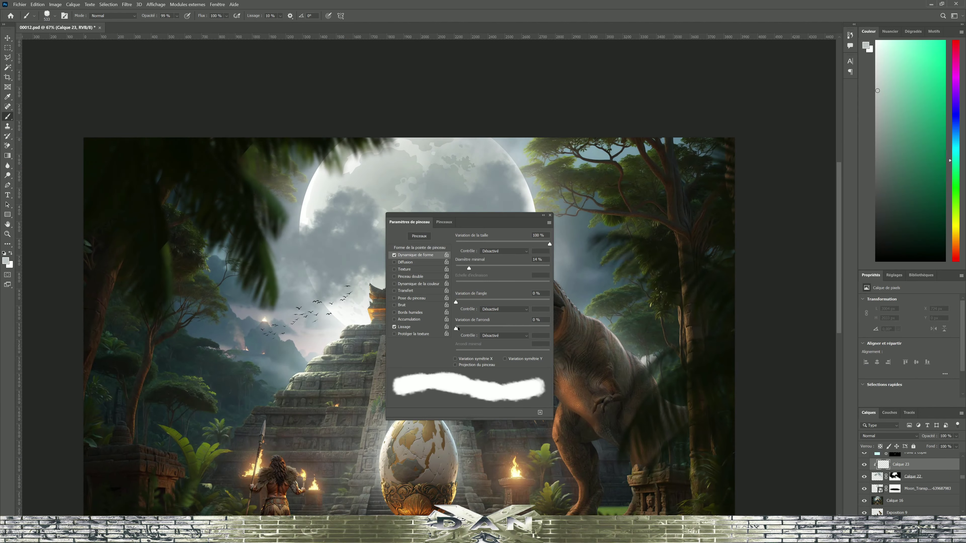
left_click_drag(456, 328, 460, 328)
left_click(394, 262)
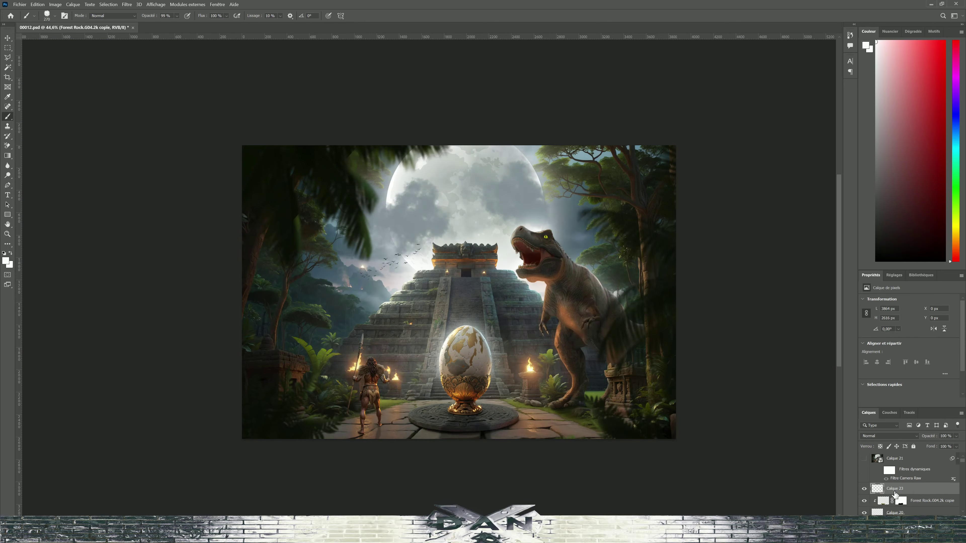
Step: Merge the visible scene into a new smart layer, Calque 23, and launch the Camera Raw Filter
right_click(889, 463)
left_click(870, 198)
left_click(127, 4)
left_click(144, 49)
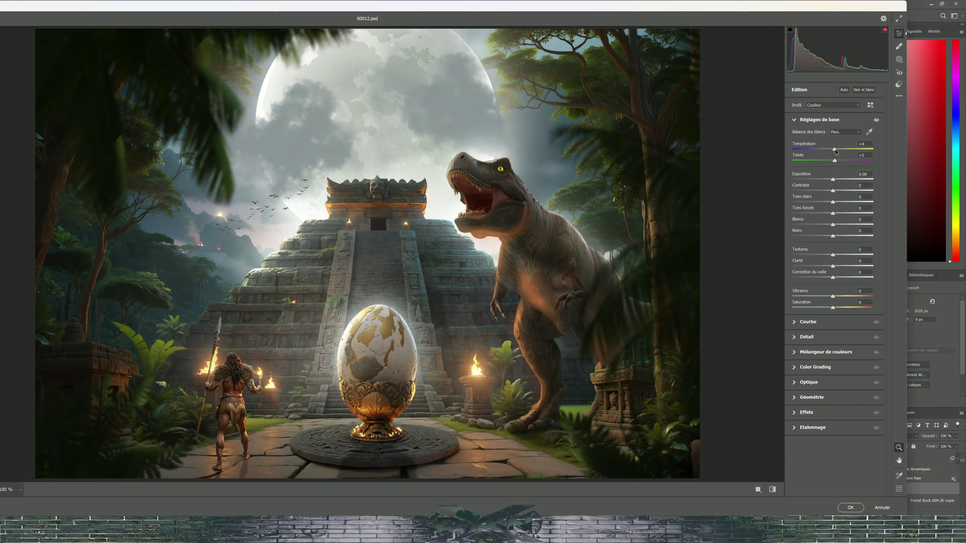
Step: Lower Temperature and Exposure, and raise Highlights and Clarity
left_click_drag(835, 150, 830, 149)
left_click_drag(833, 179, 831, 180)
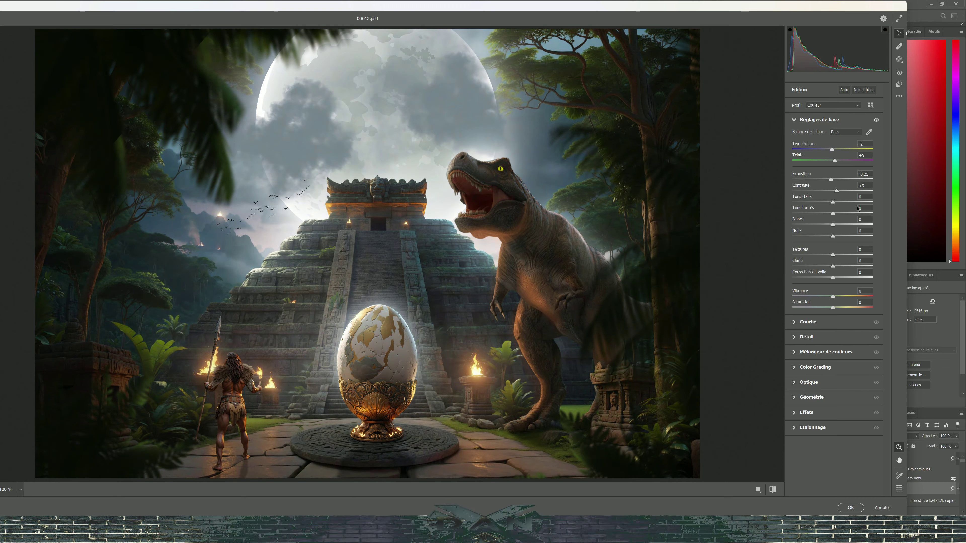
left_click_drag(833, 202, 840, 202)
left_click_drag(833, 266, 841, 267)
Step: Add a blue curve point lifting the midtones and warm the shadows wheel toward orange-yellow
left_click(795, 322)
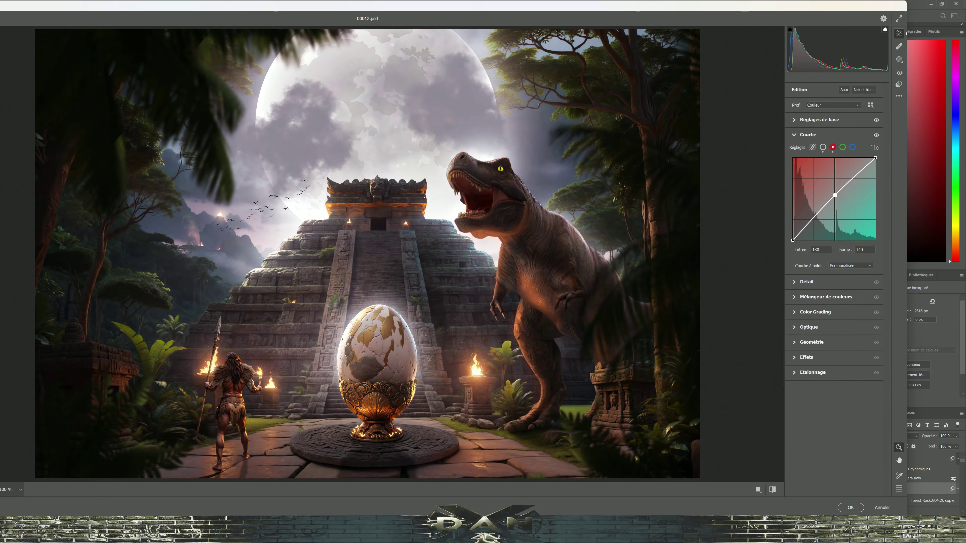
left_click(842, 147)
left_click(853, 147)
left_click_drag(828, 205, 831, 204)
left_click(815, 312)
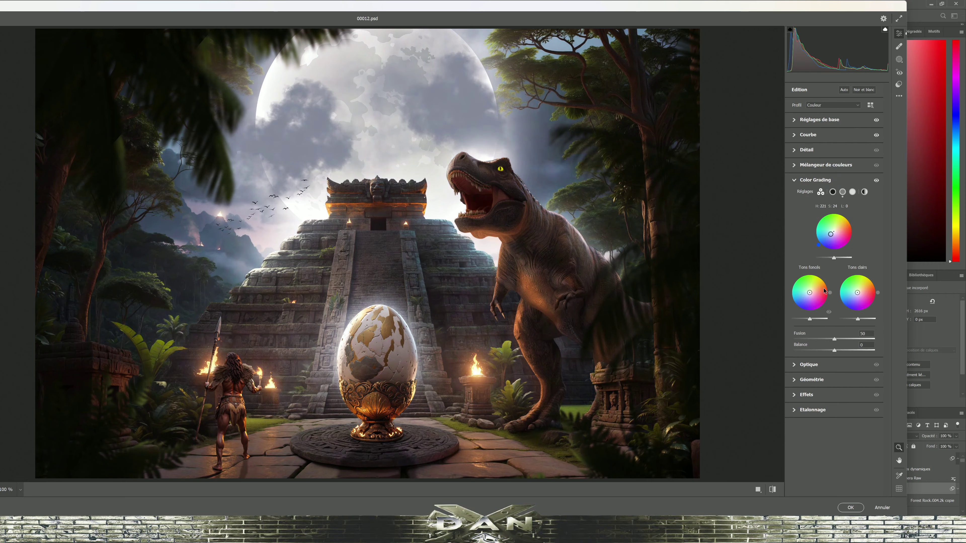
left_click_drag(807, 295, 812, 291)
Step: Cool the temperature further, apply the grade, and hide the earlier bright-moon layer
left_click(820, 119)
left_click_drag(833, 149, 839, 192)
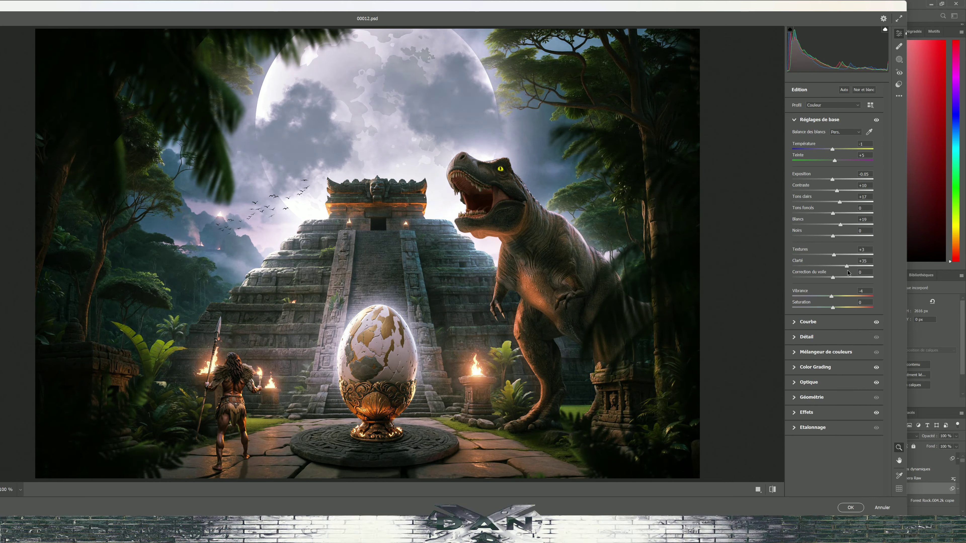
left_click(851, 508)
scroll(878, 476, "up", 1)
left_click(864, 459)
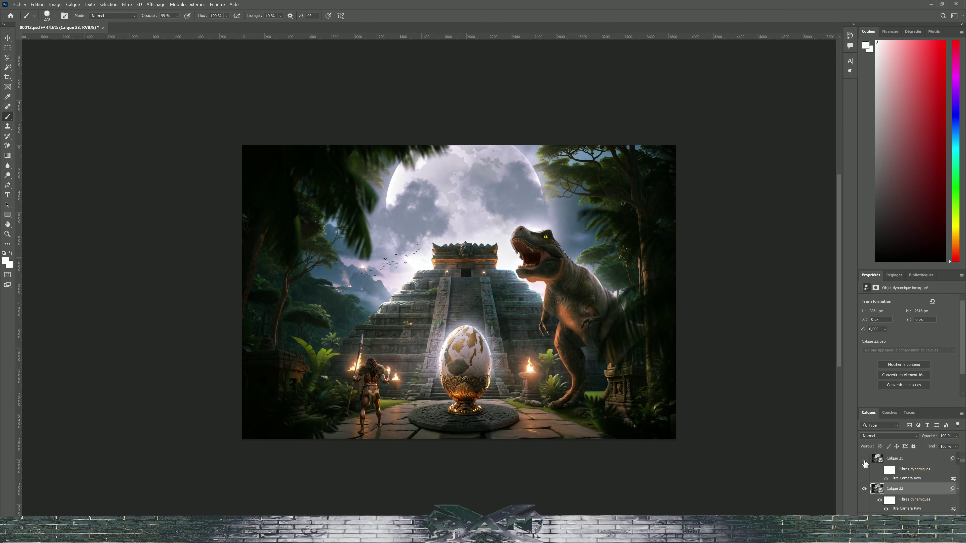
Step: Toggle Calque 21's visibility to compare, leaving the bright-moon version hidden
left_click(865, 460)
left_click(865, 459)
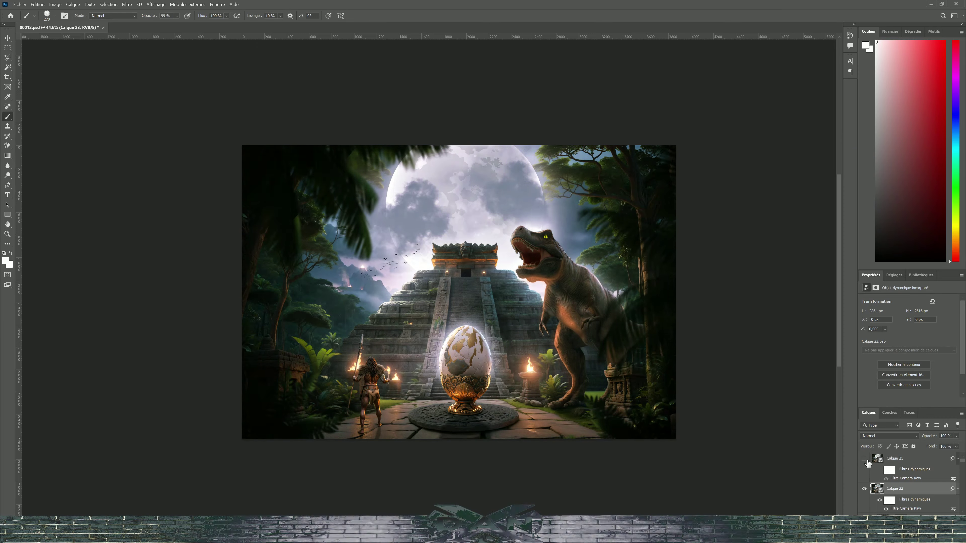
left_click(865, 460)
left_click(865, 459)
left_click(865, 459)
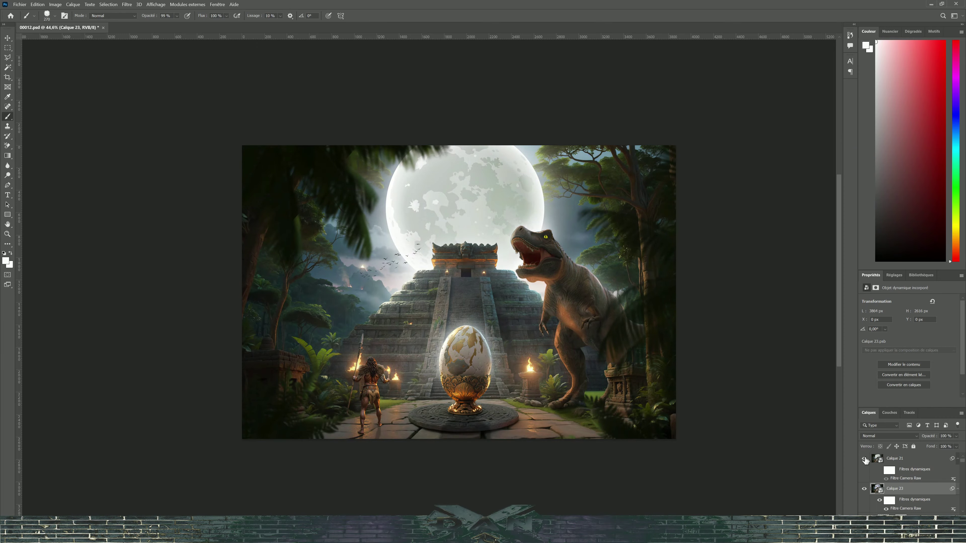
left_click(865, 459)
Step: Reopen Calque 23's Camera Raw filter and raise Exposure to +0.35
left_click(890, 500)
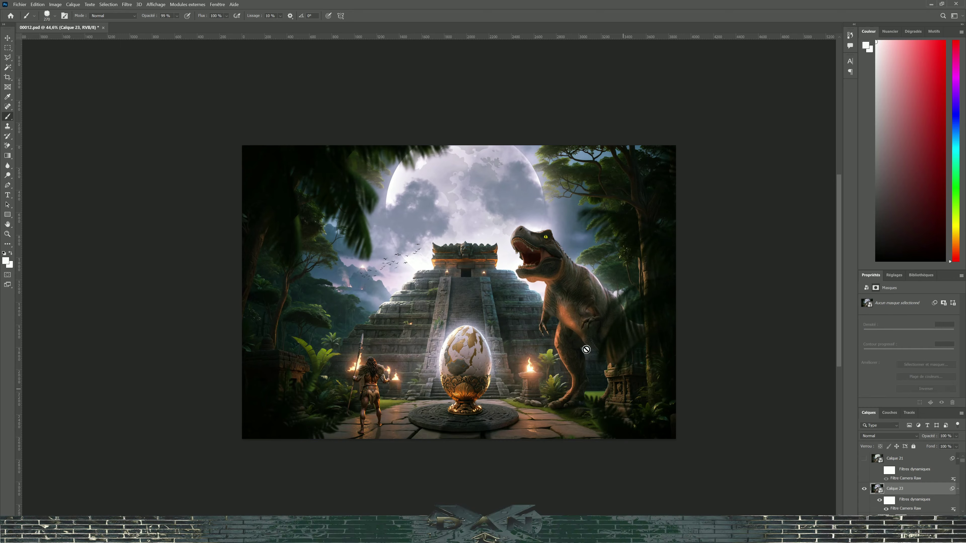
left_click(904, 503)
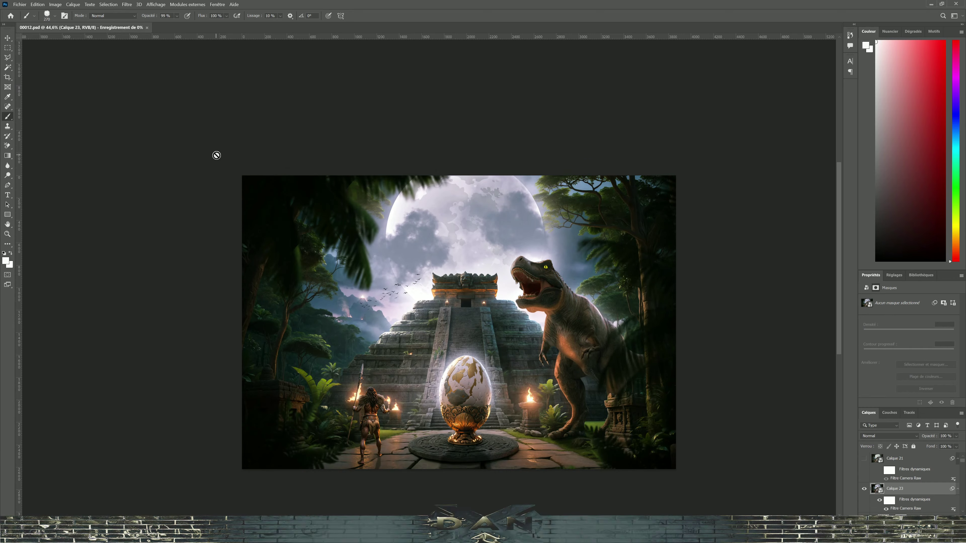
double_click(905, 508)
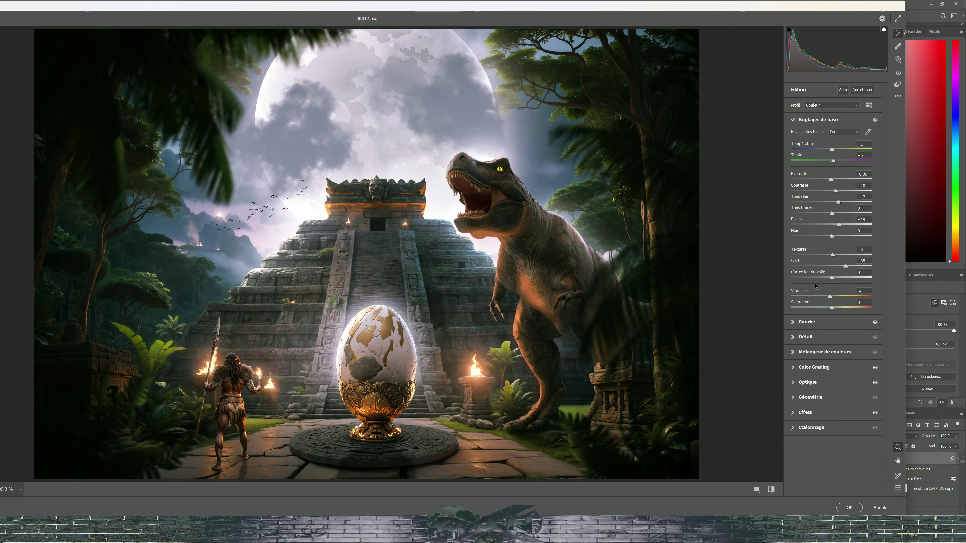
left_click_drag(832, 179, 836, 181)
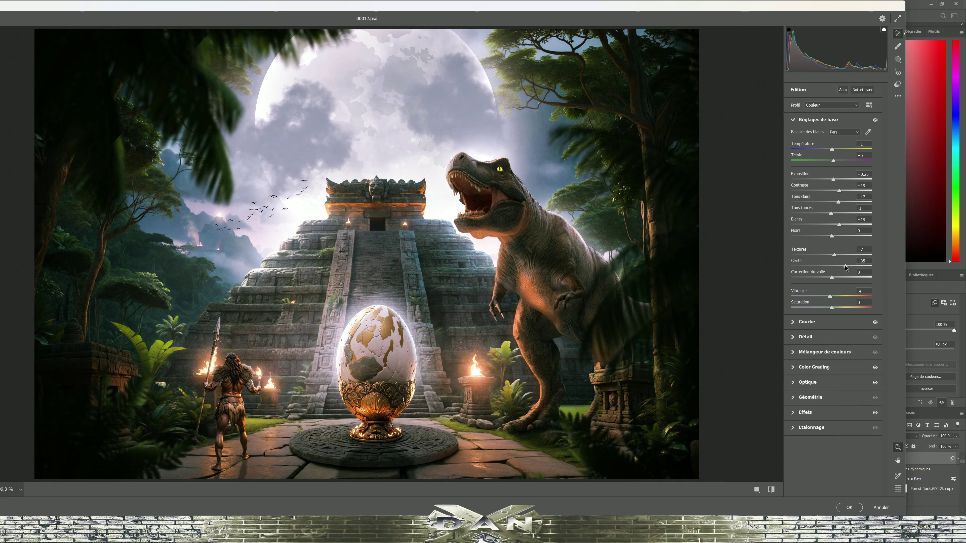
Step: Lift the blue curve's black point to tint the shadows blue
left_click(807, 322)
left_click(851, 148)
left_click_drag(791, 240, 792, 190)
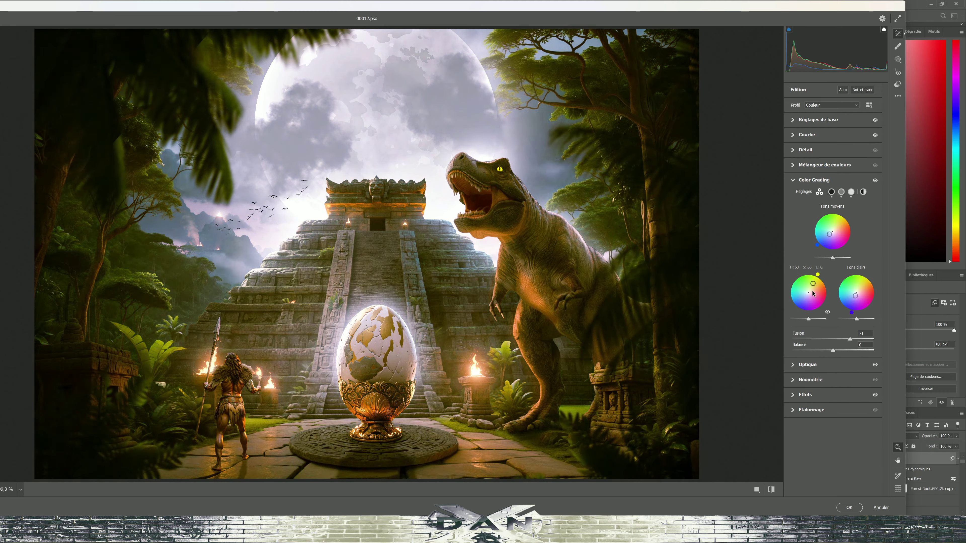